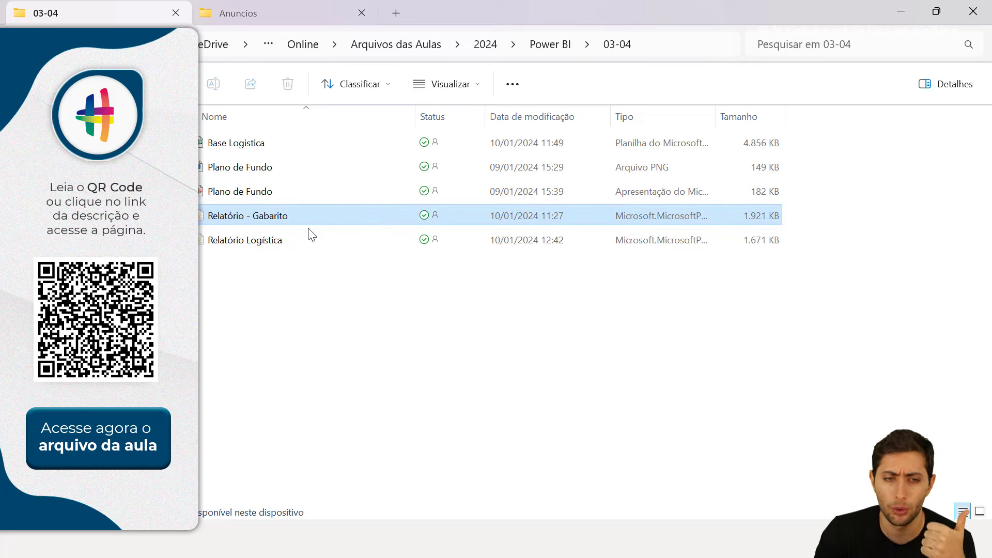
View the BaseLogistica table's data in the Relatório Logística report and open it for transformation in Power Query
{"action": "left_click", "coordinate": [298, 150]}
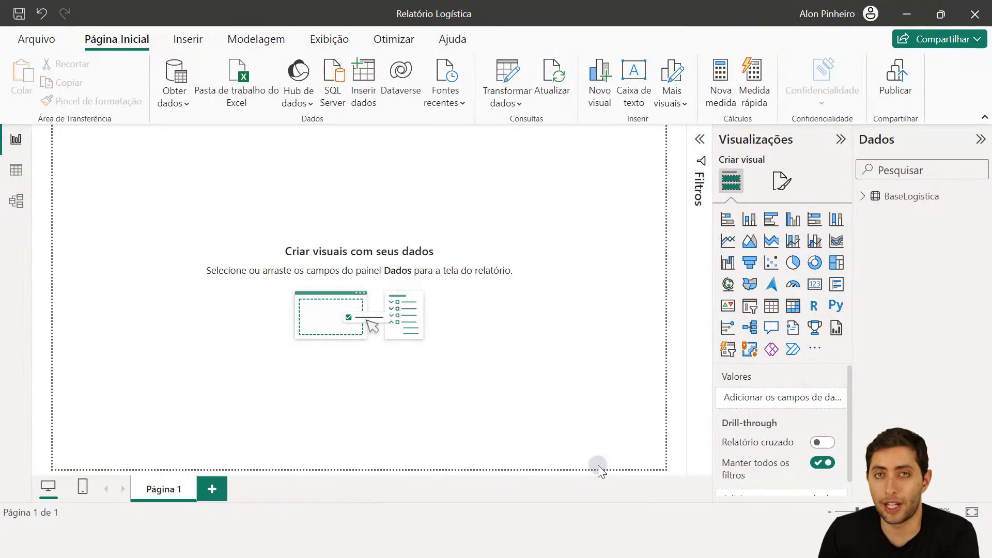
{"action": "left_click", "coordinate": [16, 173]}
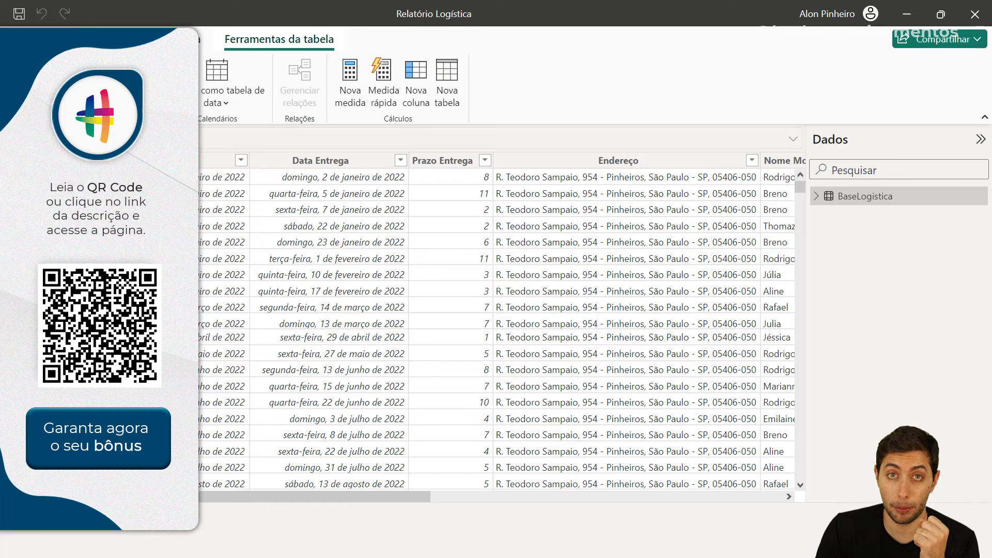
{"action": "left_click", "coordinate": [129, 39]}
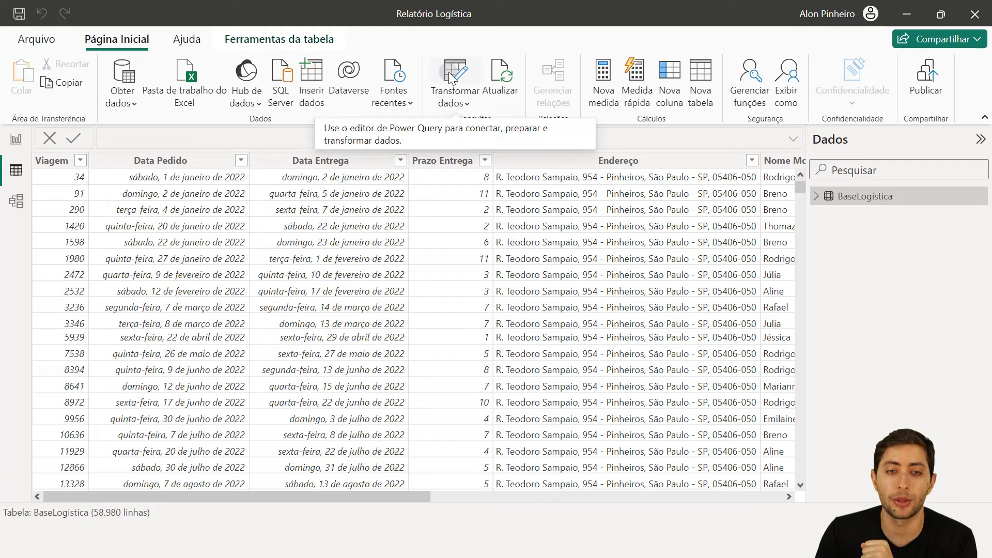
{"action": "left_click", "coordinate": [455, 76]}
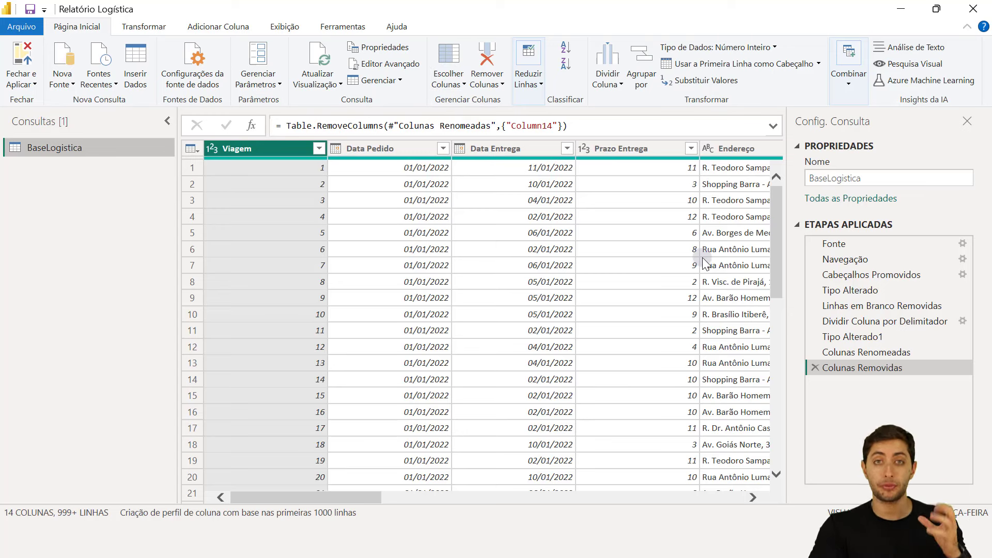
Examine the Endereço, Nome Motorista and Sobrenome columns of BaseLogistica, including one full address in the first row
{"action": "scroll", "coordinate": [702, 258], "scroll_direction": "right", "scroll_amount": 10}
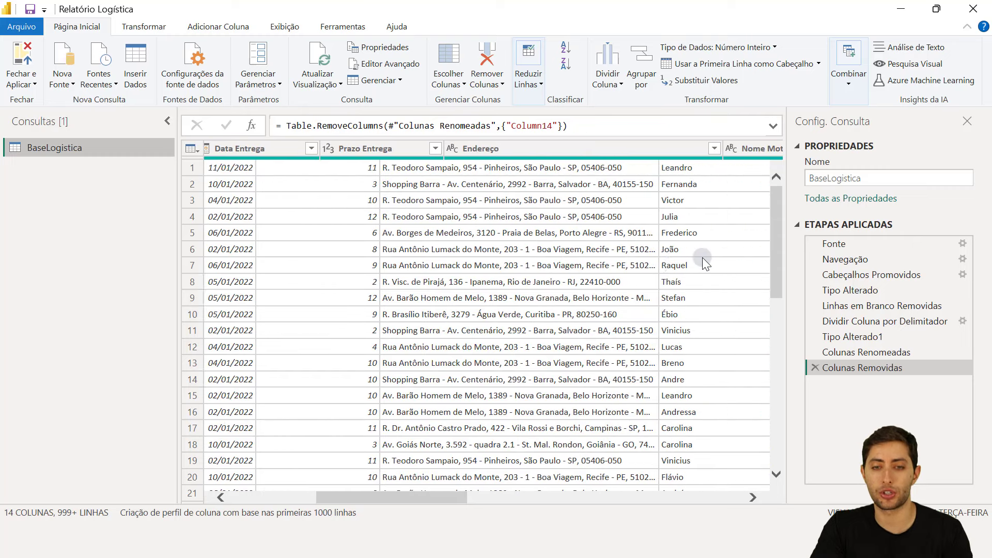
{"action": "left_click", "coordinate": [439, 150]}
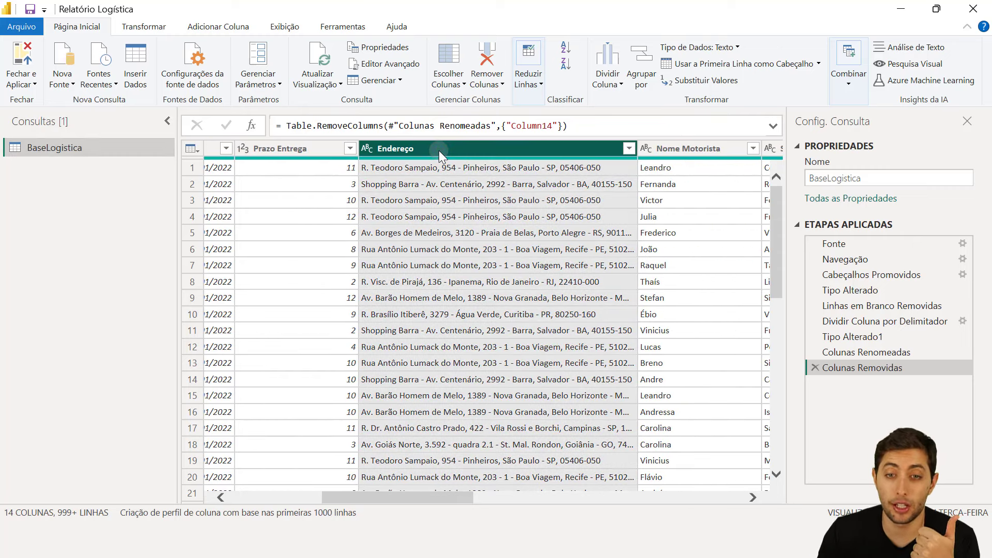
{"action": "scroll", "coordinate": [438, 197], "scroll_direction": "right", "scroll_amount": 3}
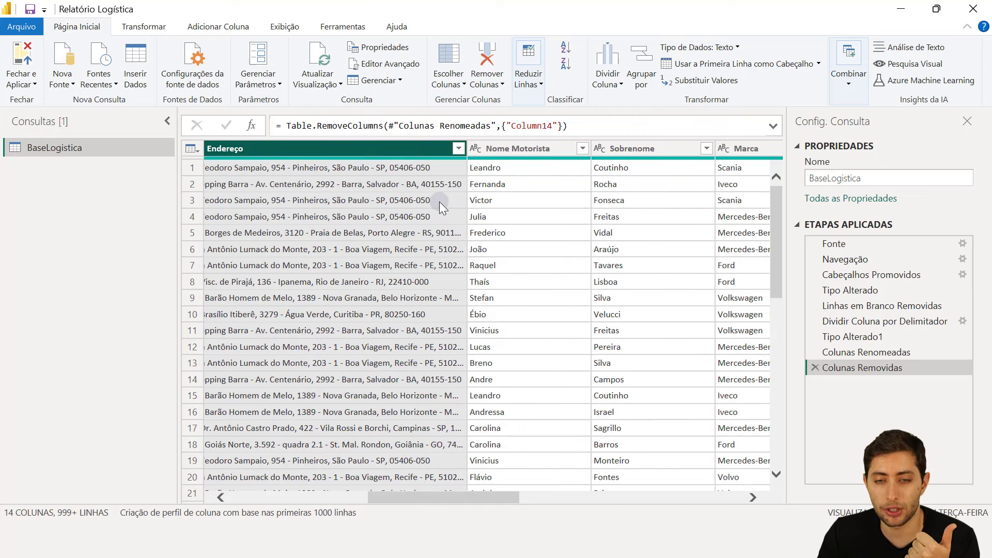
{"action": "left_click", "coordinate": [511, 148]}
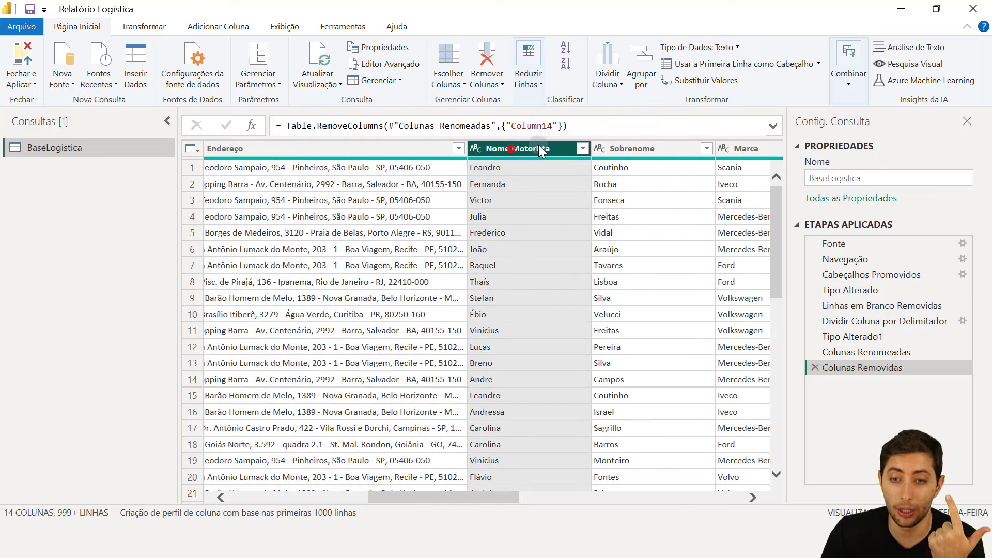
{"action": "left_click", "coordinate": [621, 147]}
{"action": "left_click", "coordinate": [535, 153]}
{"action": "left_click", "coordinate": [640, 153]}
{"action": "left_click", "coordinate": [545, 153]}
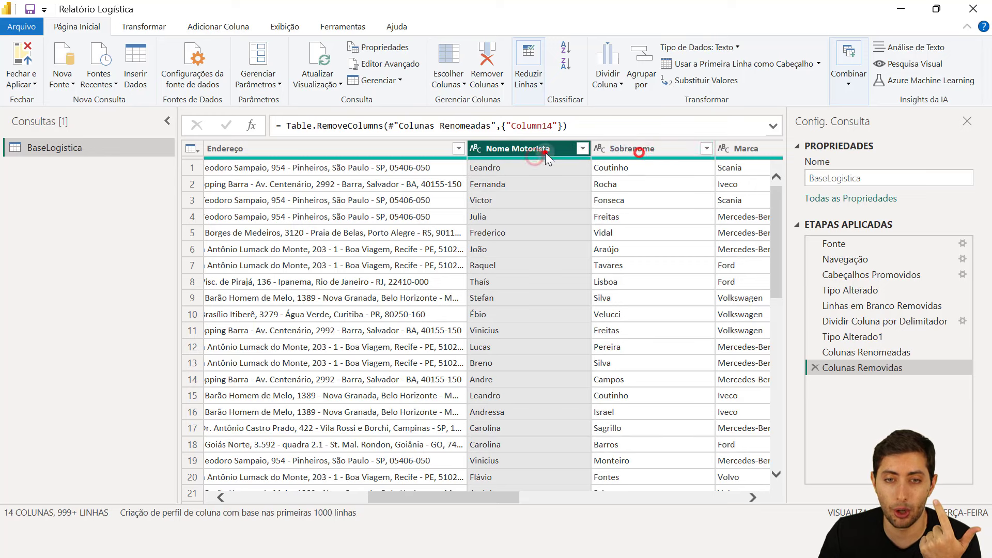
{"action": "left_click", "coordinate": [619, 148]}
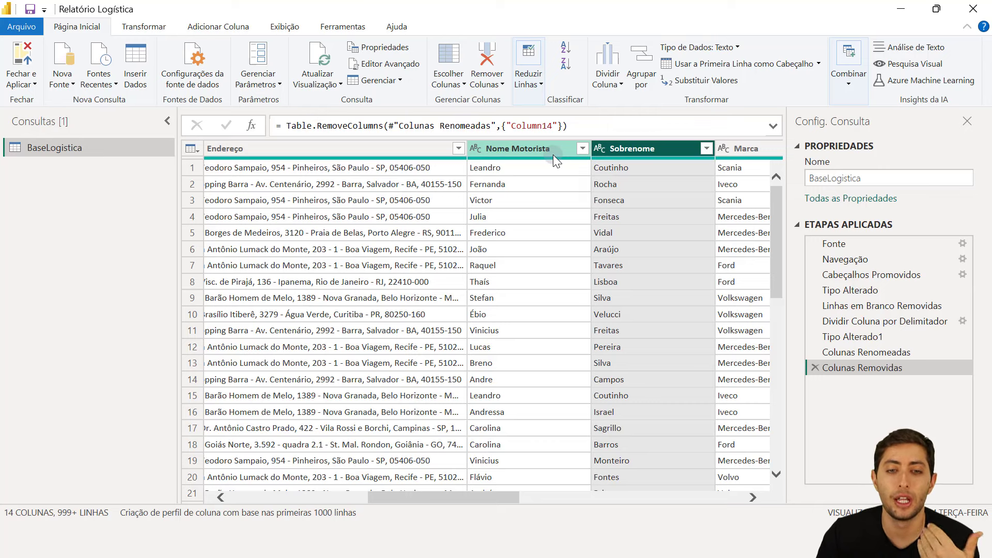
{"action": "scroll", "coordinate": [553, 157], "scroll_direction": "left", "scroll_amount": 5}
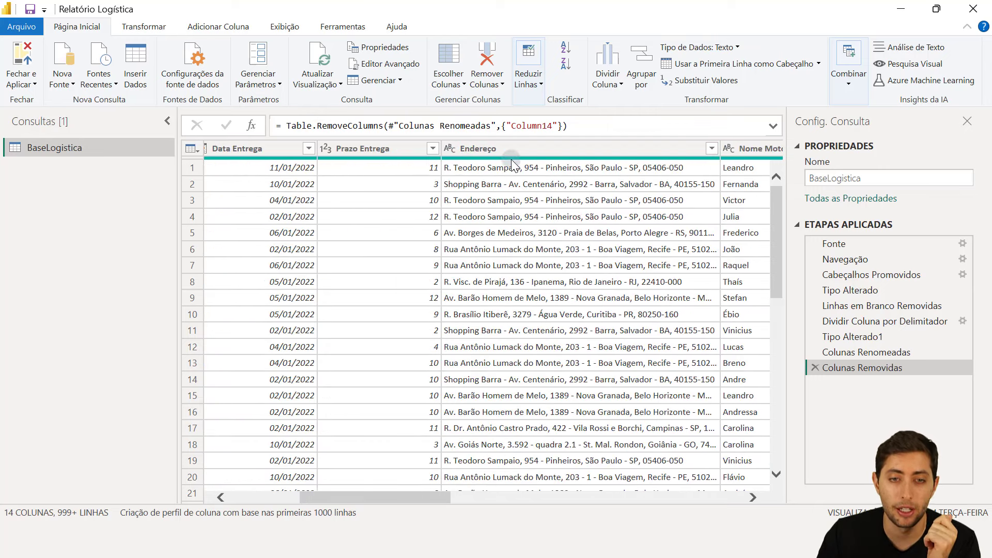
{"action": "left_click", "coordinate": [517, 149]}
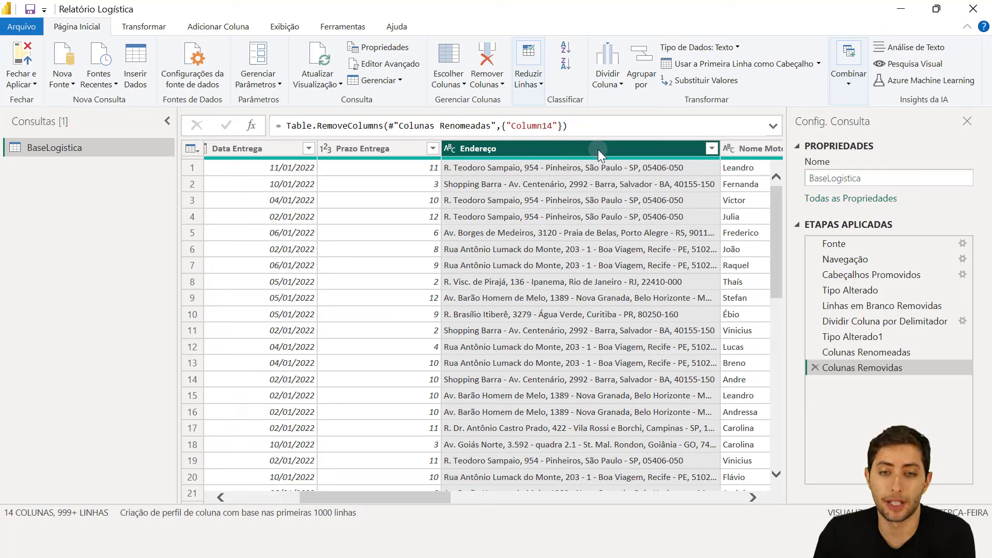
{"action": "left_click", "coordinate": [603, 170]}
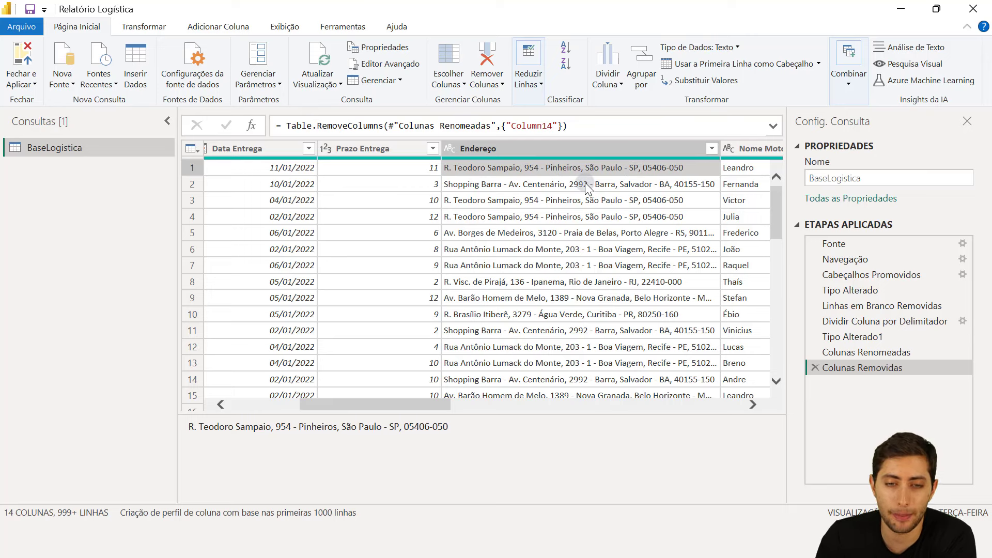
{"action": "left_click", "coordinate": [587, 146]}
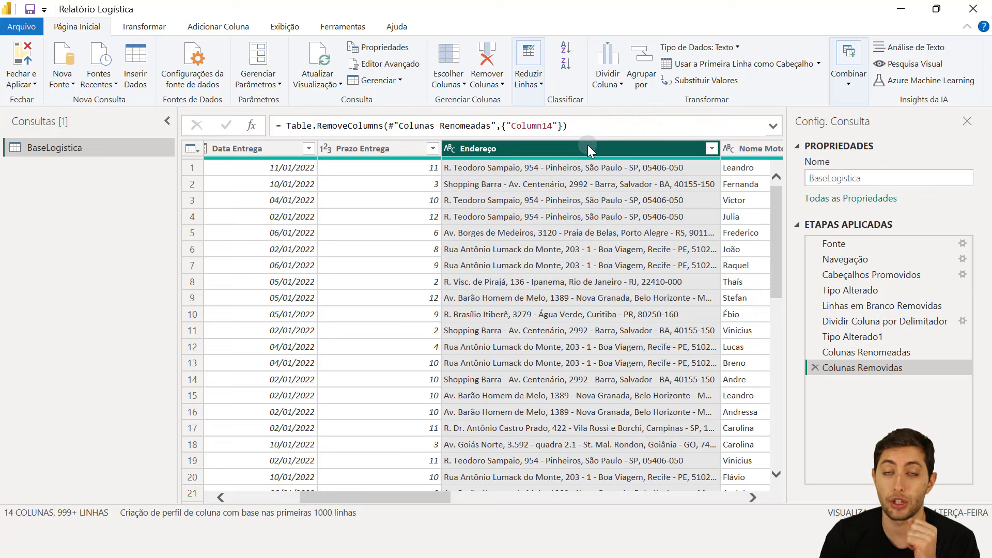
Compare the contents of the separate Nome Motorista and Sobrenome columns
{"action": "scroll", "coordinate": [618, 243], "scroll_direction": "right", "scroll_amount": 3}
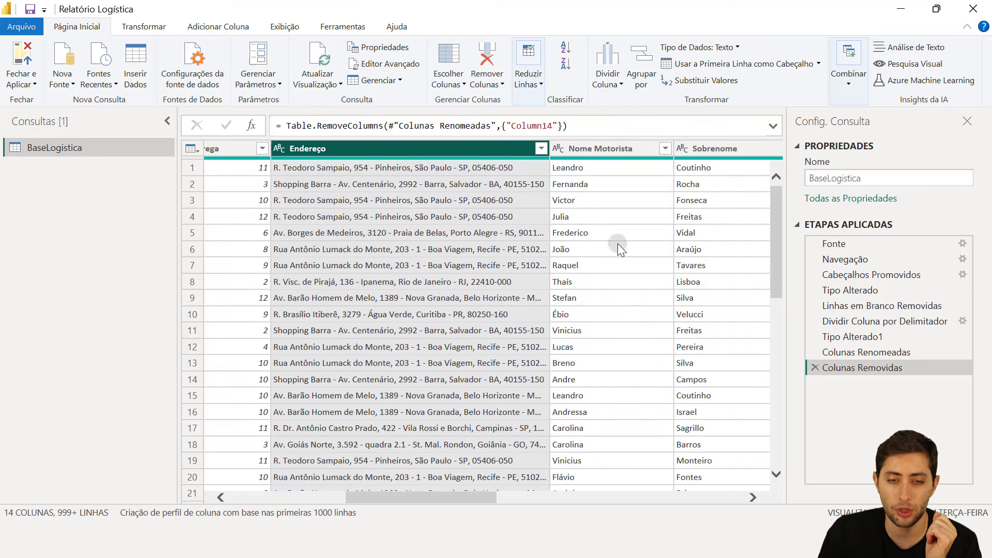
{"action": "left_click", "coordinate": [646, 150]}
{"action": "left_click", "coordinate": [697, 150]}
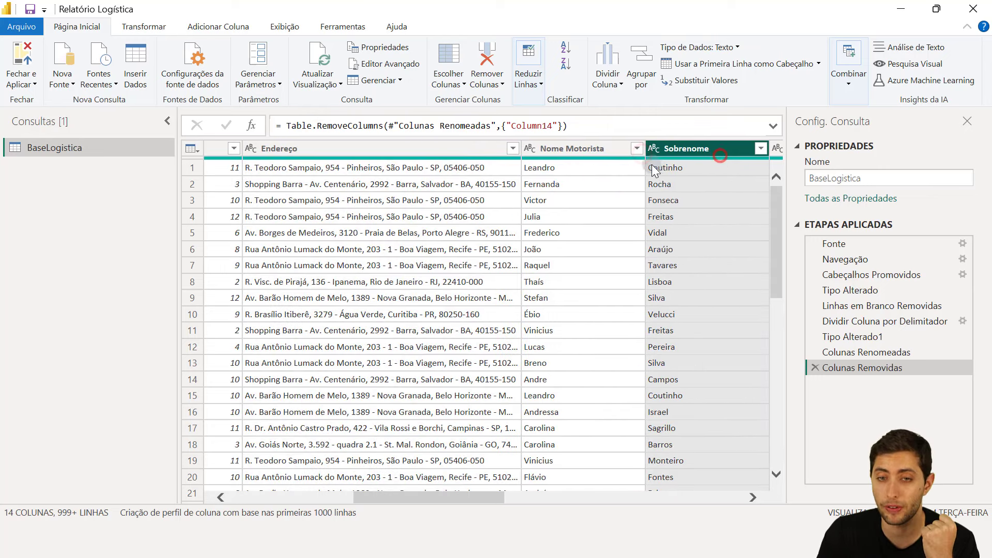
{"action": "left_click", "coordinate": [603, 146]}
{"action": "left_click", "coordinate": [710, 153]}
{"action": "left_click", "coordinate": [587, 153]}
{"action": "left_click", "coordinate": [701, 150]}
{"action": "left_click", "coordinate": [604, 148]}
{"action": "left_click", "coordinate": [693, 150]}
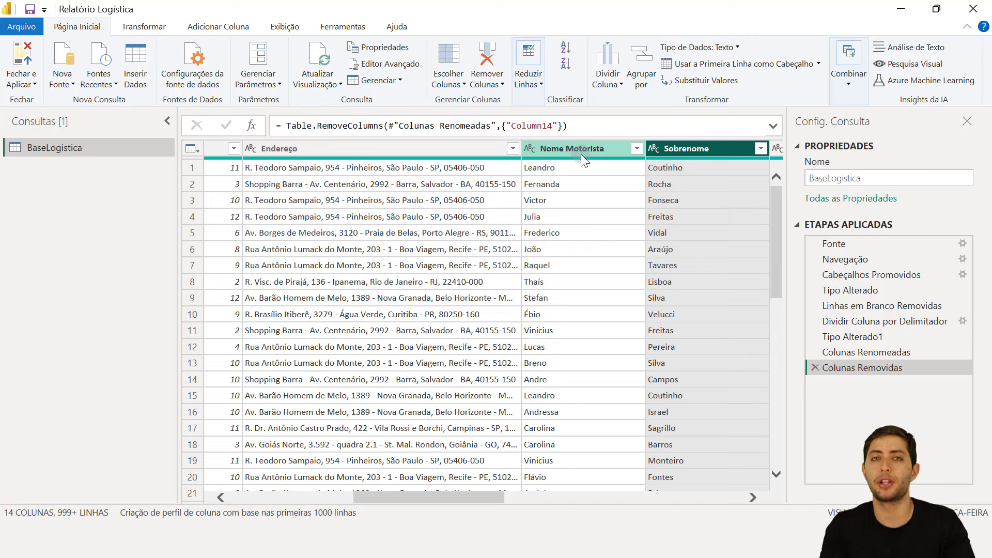
{"action": "left_click", "coordinate": [580, 154]}
{"action": "left_click", "coordinate": [680, 151]}
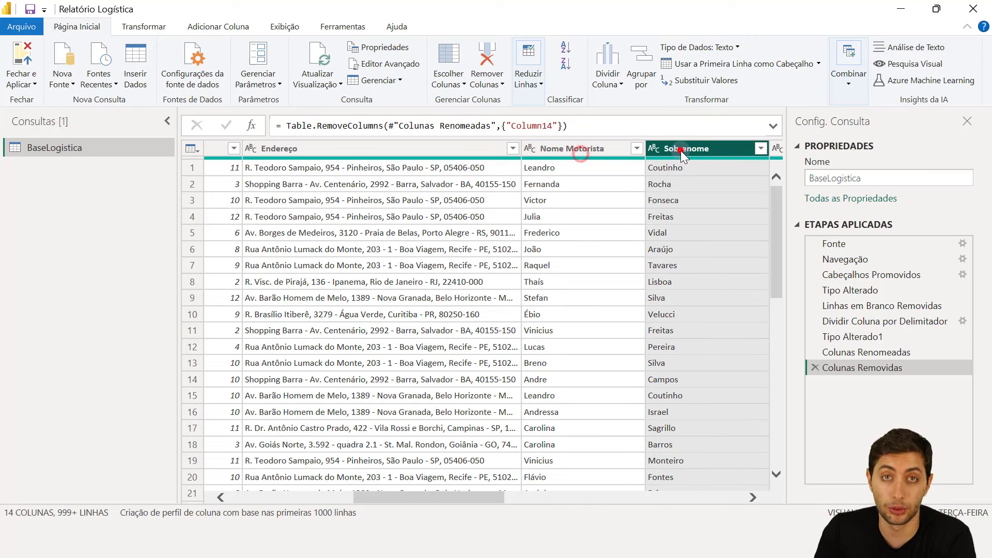
{"action": "left_click", "coordinate": [612, 146]}
{"action": "left_click", "coordinate": [674, 148]}
{"action": "left_click", "coordinate": [599, 147]}
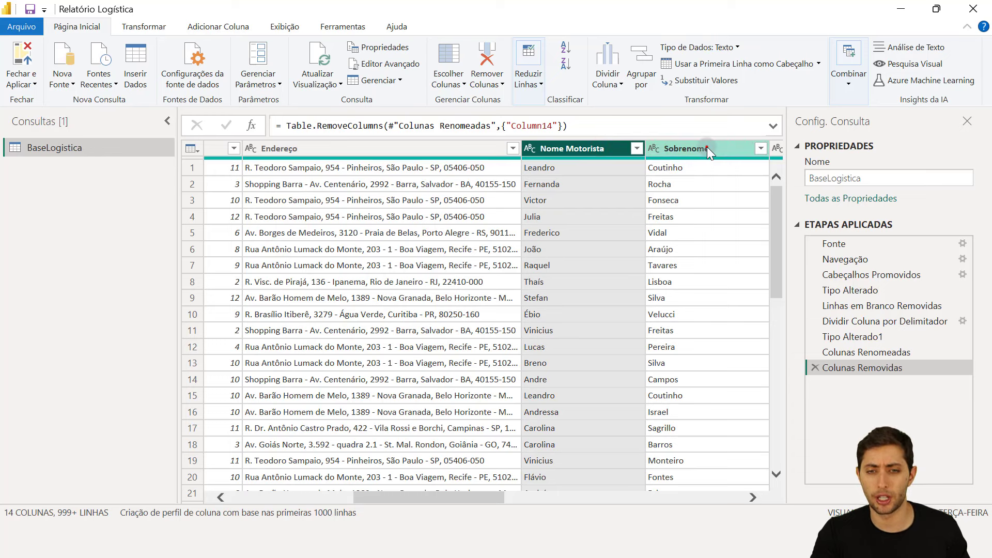
Merge the Nome Motorista and Sobrenome columns, in that order, with Espaço as the separator, into a column named Motorista
{"action": "left_click", "coordinate": [707, 147], "text": "ctrl"}
{"action": "left_click", "coordinate": [586, 148]}
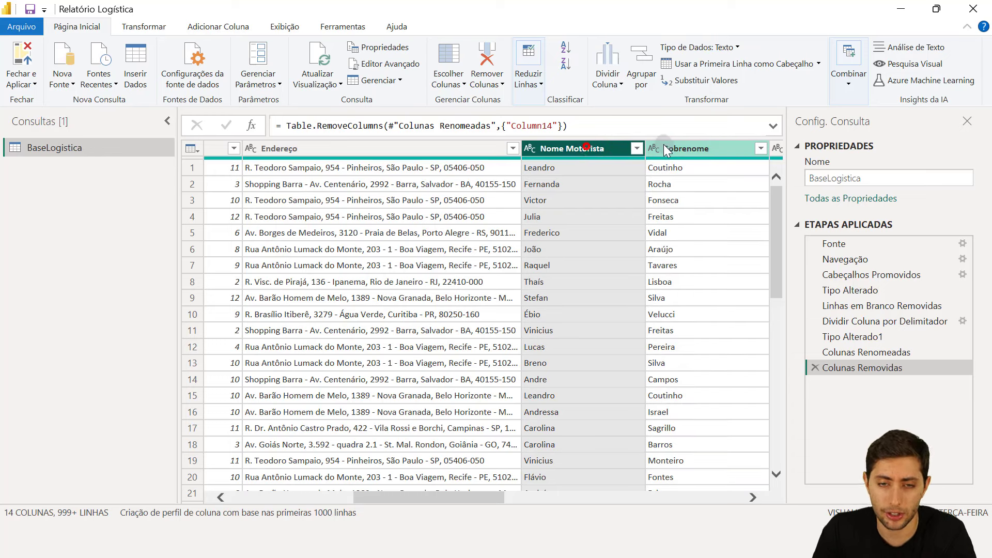
{"action": "left_click", "coordinate": [665, 147], "text": "ctrl"}
{"action": "left_click", "coordinate": [152, 23]}
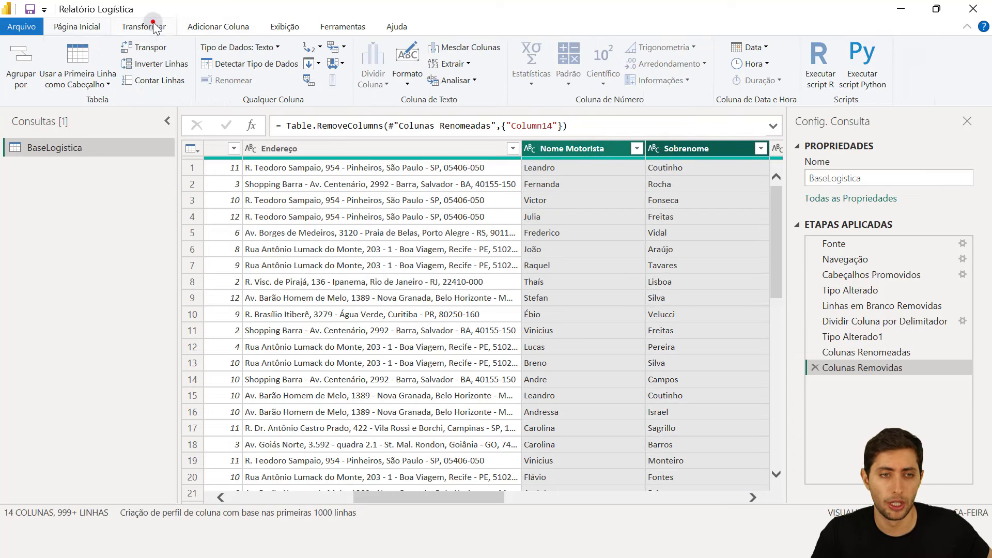
{"action": "left_click", "coordinate": [446, 51]}
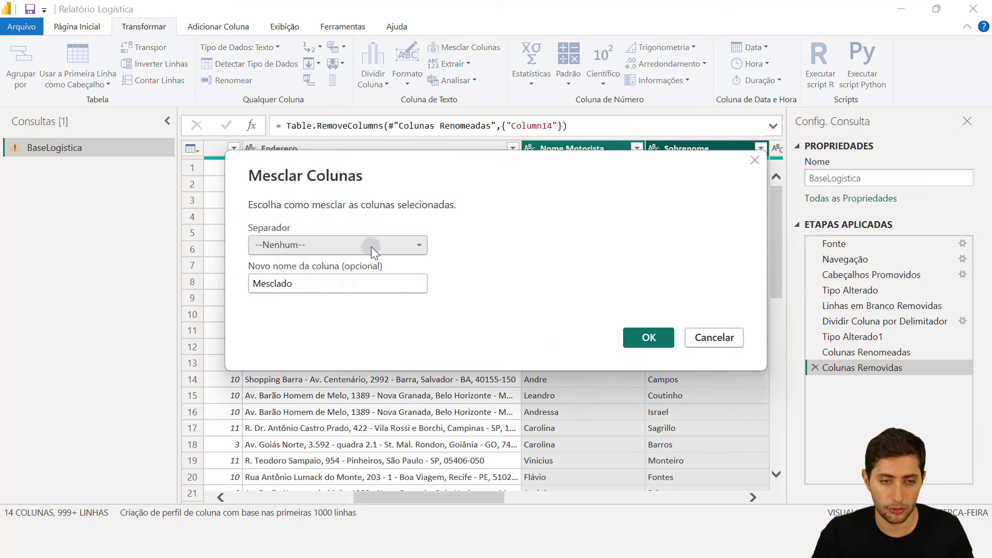
{"action": "left_click", "coordinate": [371, 247]}
{"action": "left_click", "coordinate": [271, 341]}
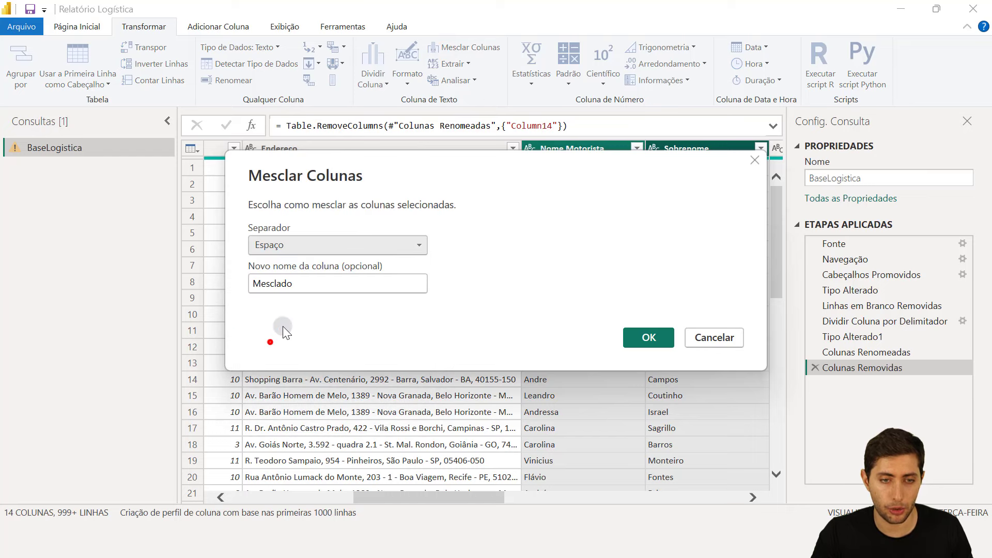
{"action": "double_click", "coordinate": [315, 285]}
{"action": "type", "text": "Moo"}
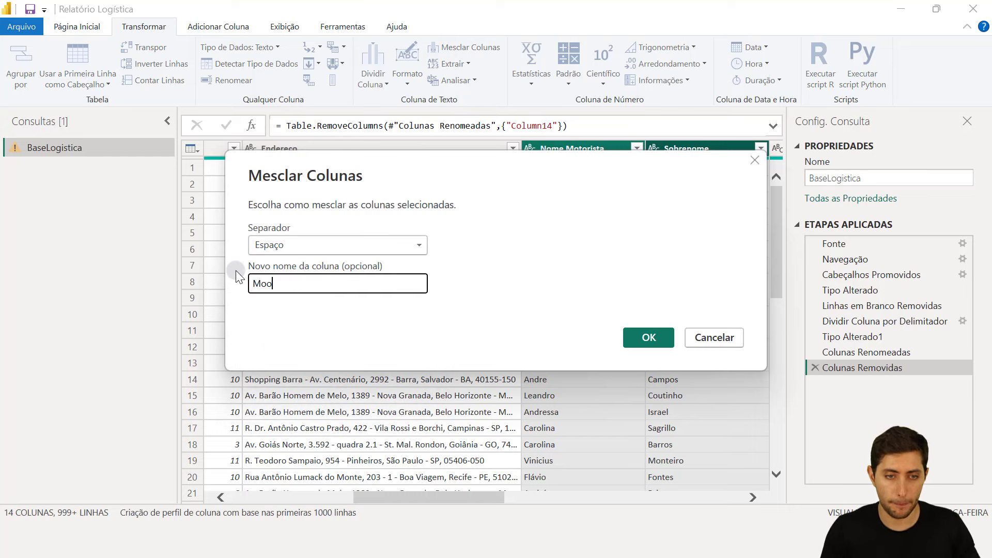
{"action": "key", "text": "BackSpace"}
{"action": "type", "text": "torista"}
{"action": "key", "text": "Return"}
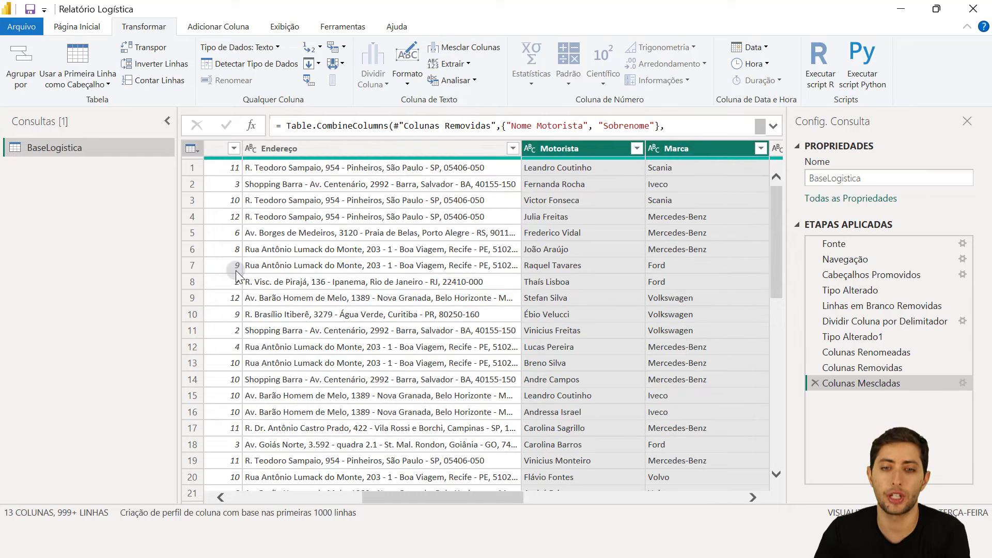
Check the merged Motorista column and examine where the city name sits within the Endereço addresses
{"action": "left_click", "coordinate": [607, 151]}
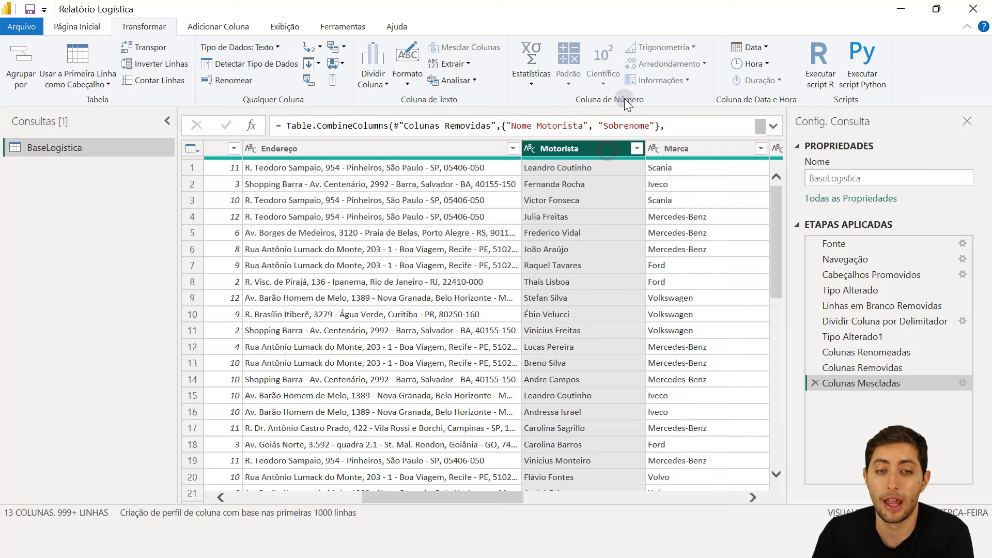
{"action": "left_click", "coordinate": [416, 147]}
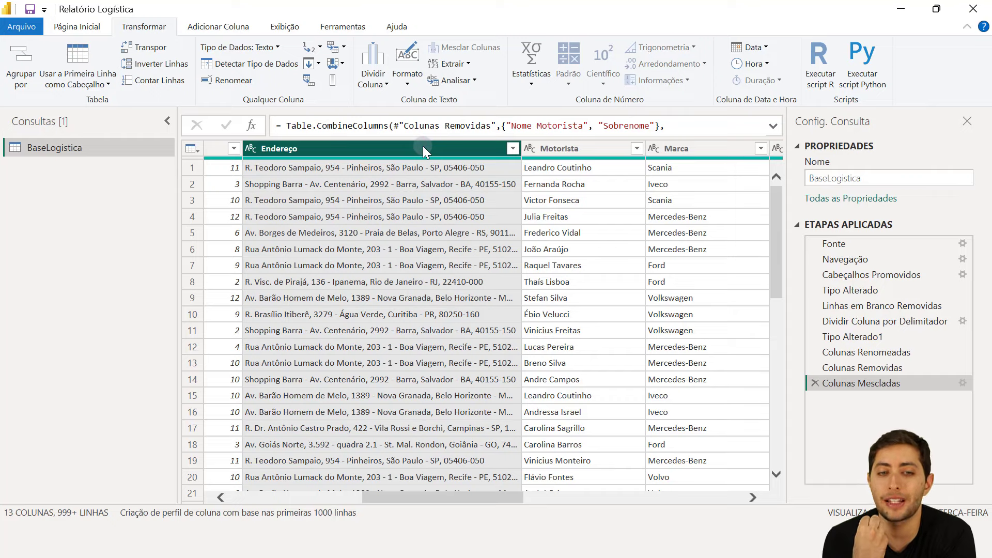
{"action": "left_click", "coordinate": [402, 163]}
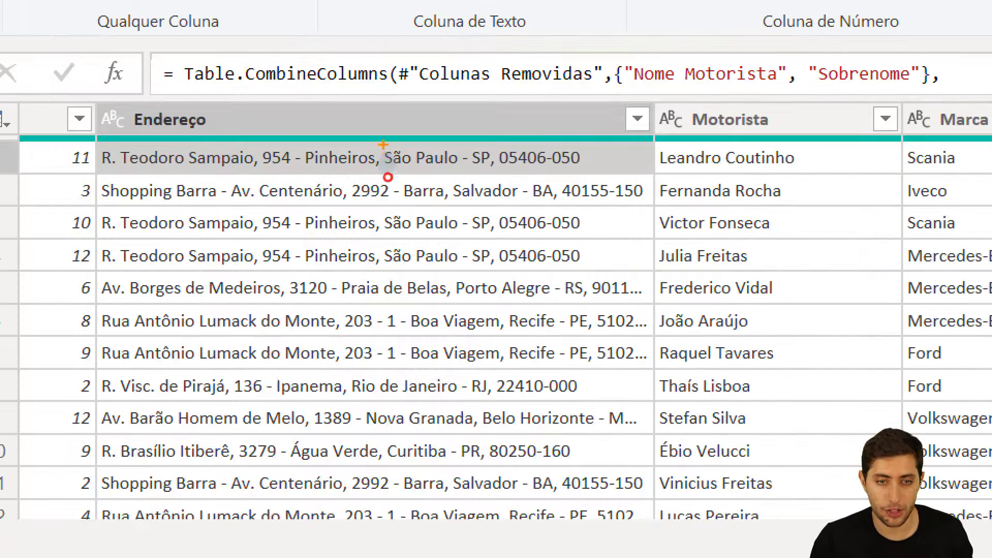
{"action": "mouse_move", "coordinate": [384, 160]}
{"action": "left_mouse_down"}
{"action": "mouse_move", "coordinate": [426, 176]}
{"action": "mouse_move", "coordinate": [437, 203]}
{"action": "left_mouse_up"}
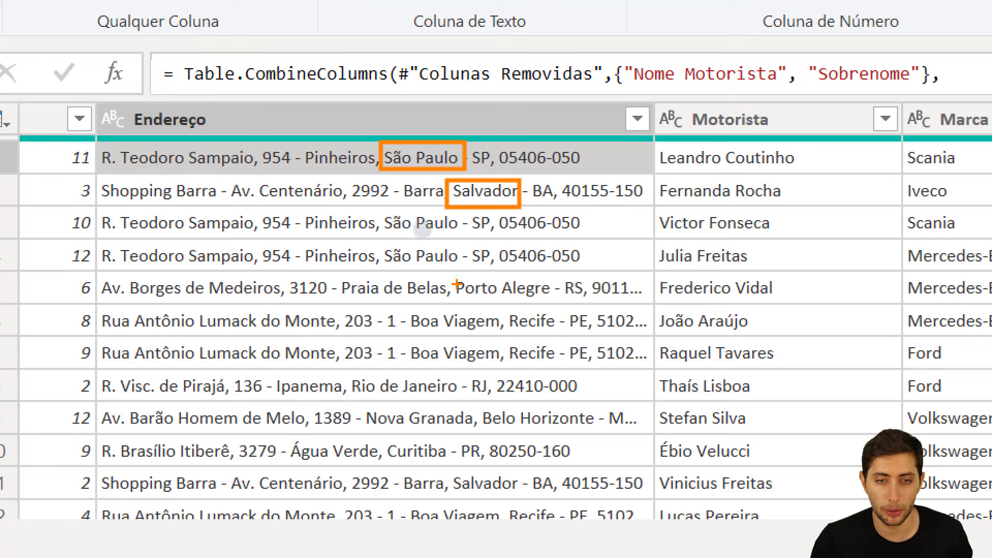
{"action": "mouse_move", "coordinate": [453, 273]}
{"action": "left_mouse_down"}
{"action": "mouse_move", "coordinate": [557, 299]}
{"action": "mouse_move", "coordinate": [537, 326]}
{"action": "mouse_move", "coordinate": [561, 334]}
{"action": "left_mouse_up"}
{"action": "key", "text": "ctrl+z"}
{"action": "key", "text": "ctrl+z"}
{"action": "key", "text": "ctrl+z"}
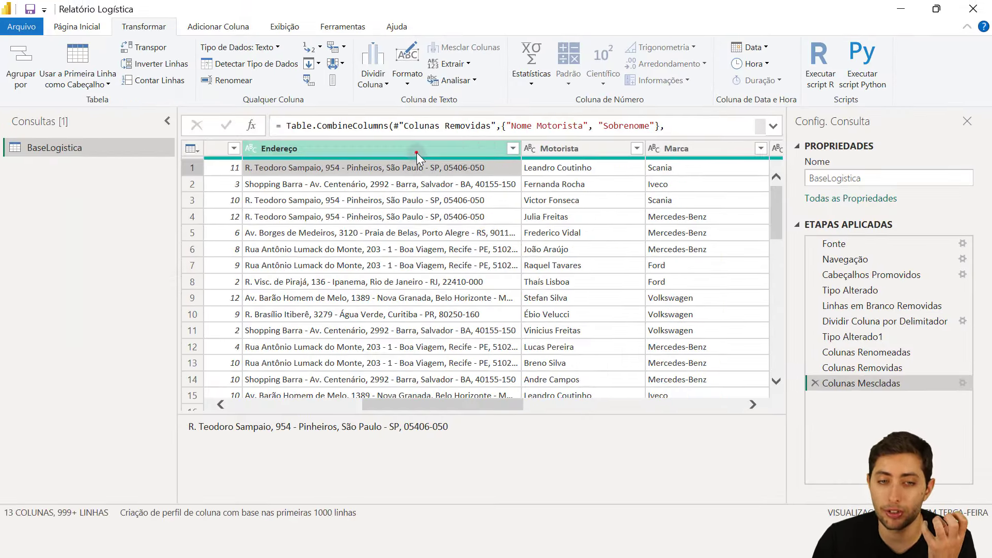
{"action": "left_click", "coordinate": [439, 129]}
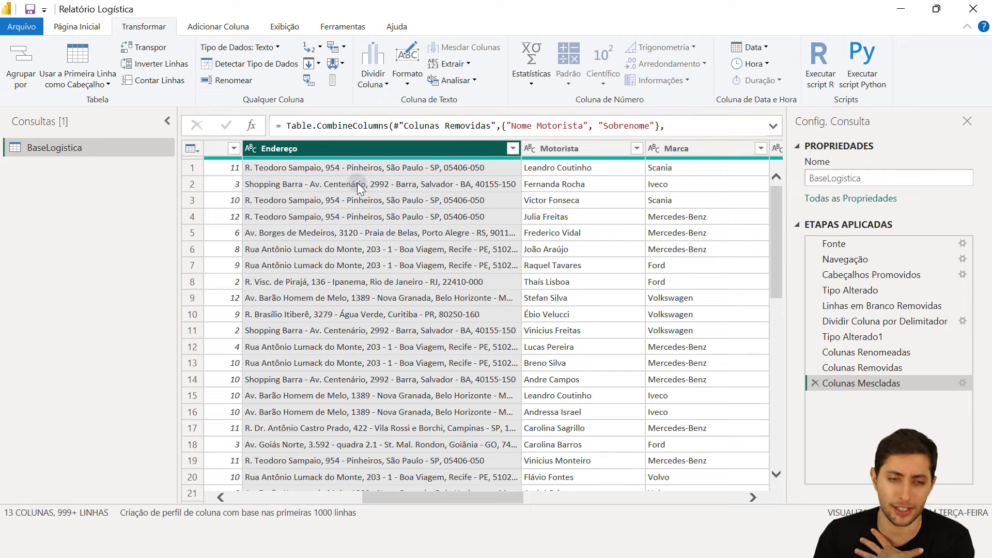
{"action": "scroll", "coordinate": [370, 198], "scroll_direction": "down", "scroll_amount": 6}
{"action": "scroll", "coordinate": [373, 207], "scroll_direction": "up", "scroll_amount": 3}
{"action": "scroll", "coordinate": [376, 205], "scroll_direction": "up", "scroll_amount": 3}
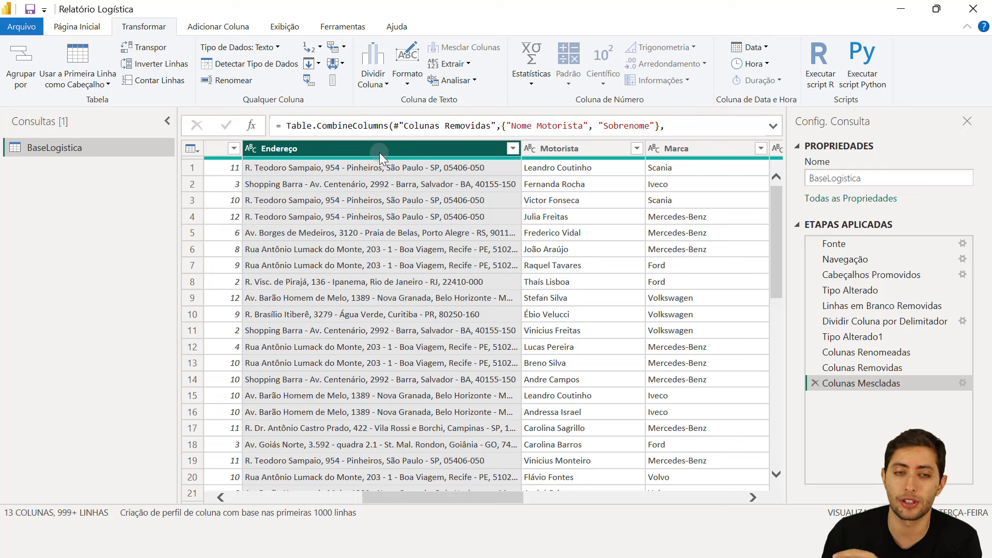
Start a new column from examples based on all columns and enter São Paulo as the first-row example
{"action": "left_click", "coordinate": [212, 26]}
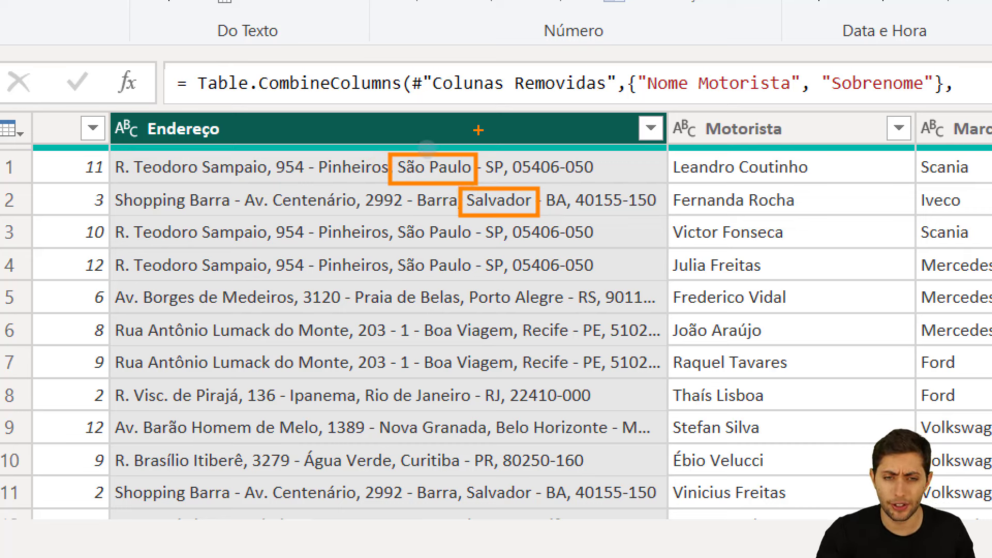
{"action": "left_click_drag", "start_coordinate": [526, 183], "coordinate": [544, 170]}
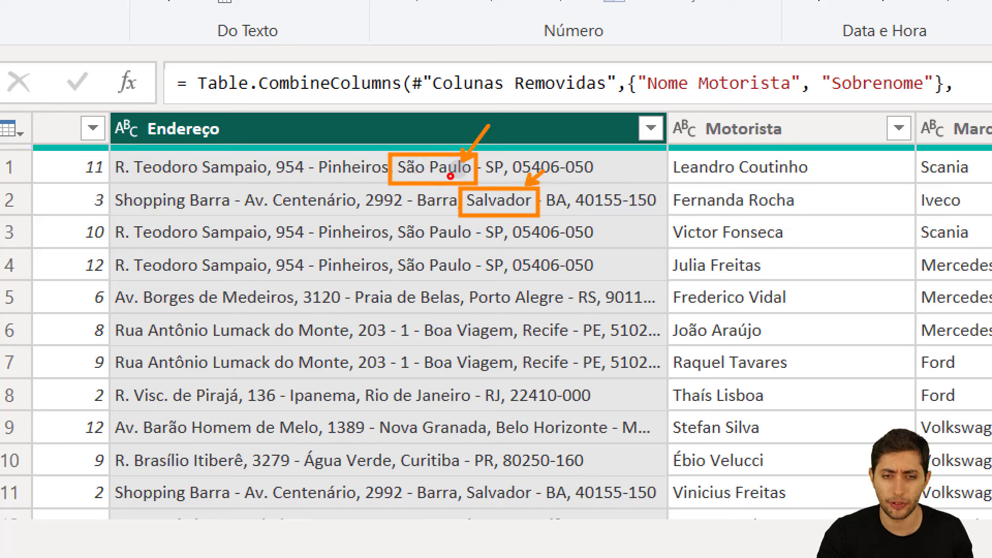
{"action": "mouse_move", "coordinate": [395, 212]}
{"action": "left_mouse_down"}
{"action": "mouse_move", "coordinate": [435, 243]}
{"action": "mouse_move", "coordinate": [473, 251]}
{"action": "mouse_move", "coordinate": [468, 277]}
{"action": "mouse_move", "coordinate": [571, 318]}
{"action": "left_mouse_up"}
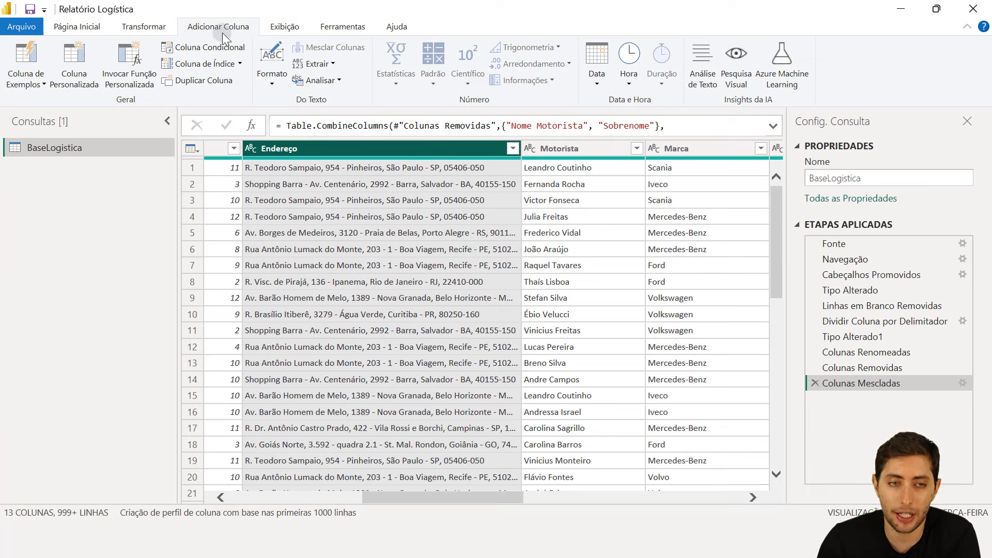
{"action": "left_click", "coordinate": [24, 84]}
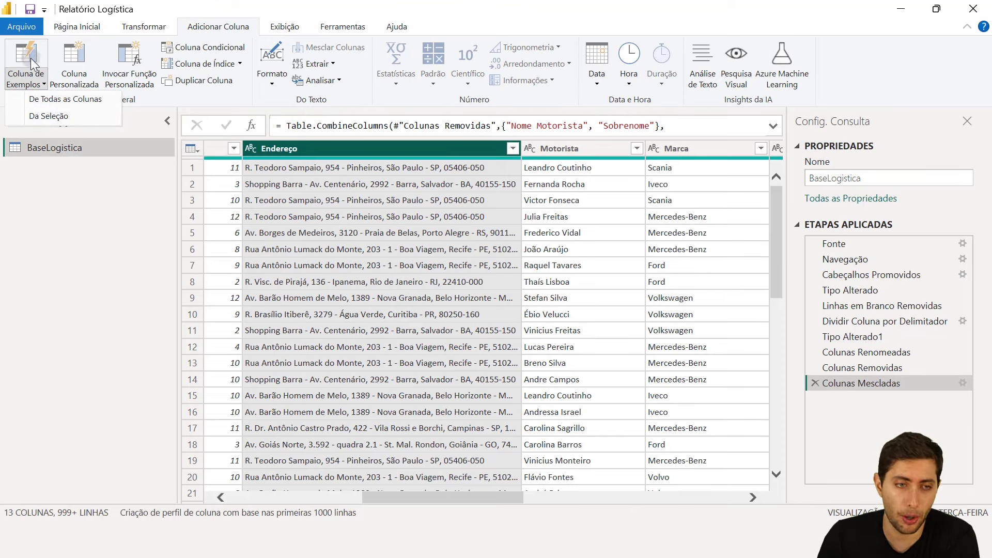
{"action": "left_click", "coordinate": [42, 101]}
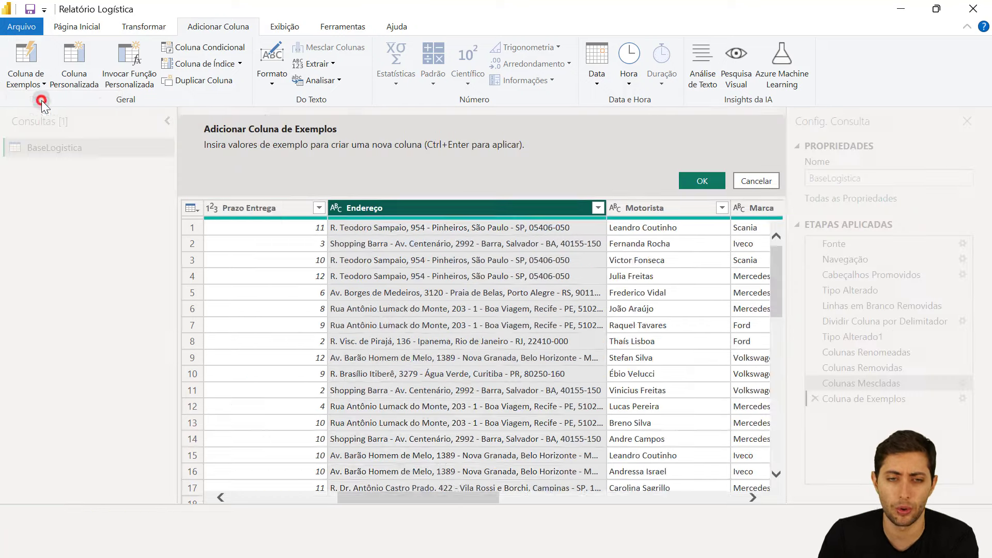
{"action": "scroll", "coordinate": [599, 237], "scroll_direction": "right", "scroll_amount": 2}
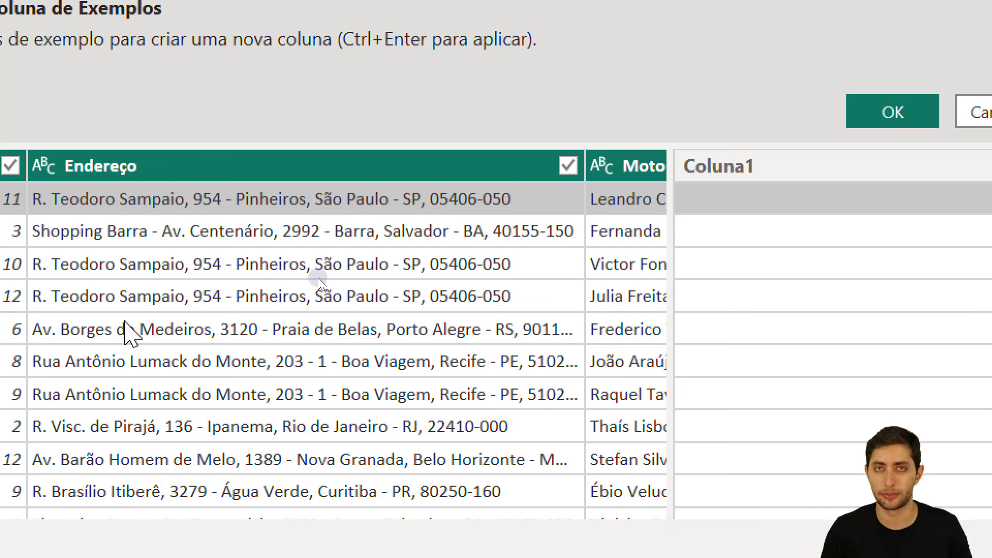
{"action": "left_click", "coordinate": [695, 199]}
{"action": "type", "text": "São"}
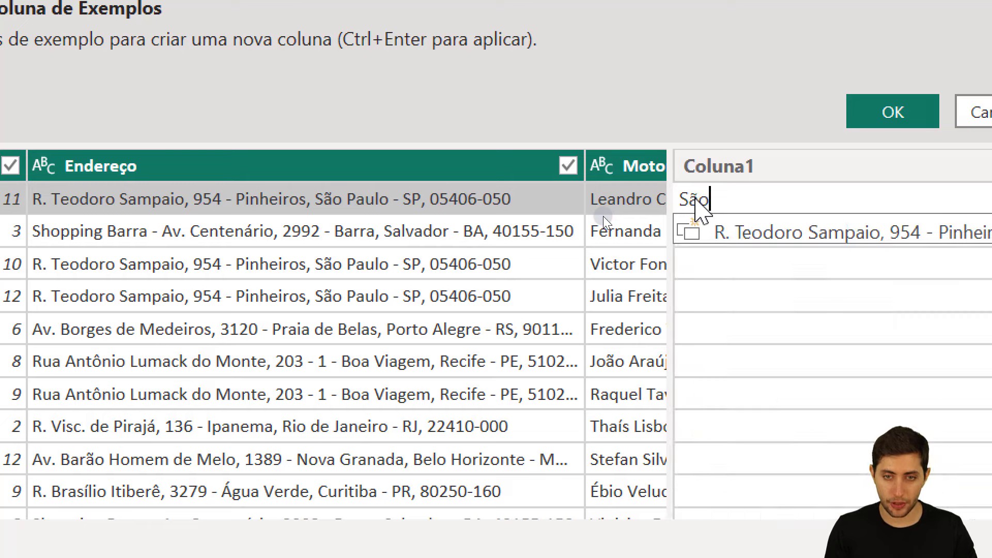
{"action": "type", "text": " Paulo"}
{"action": "key", "text": "Return"}
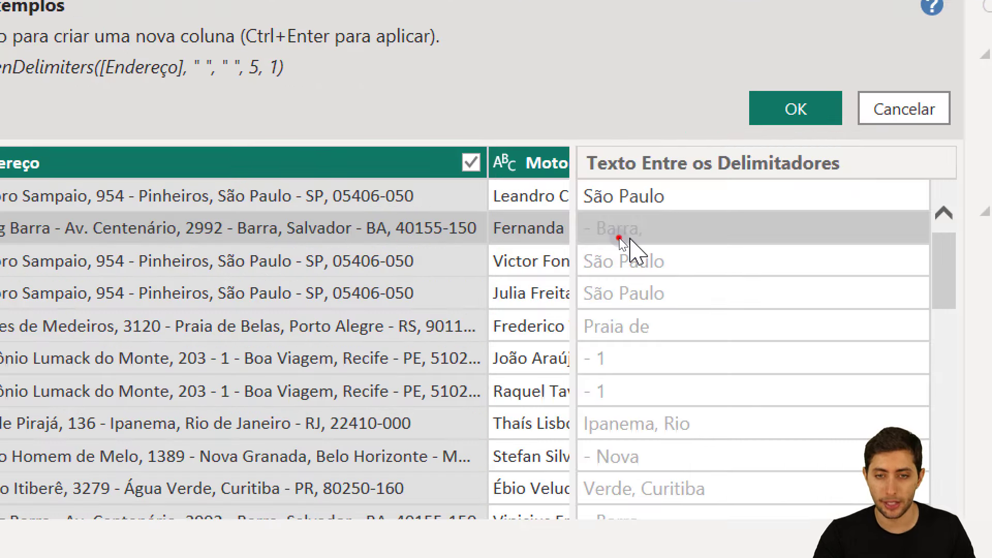
Enter Salvador as the second-row example, check the suggested cities against the addresses, and create the column
{"action": "double_click", "coordinate": [619, 239]}
{"action": "type", "text": "Sa"}
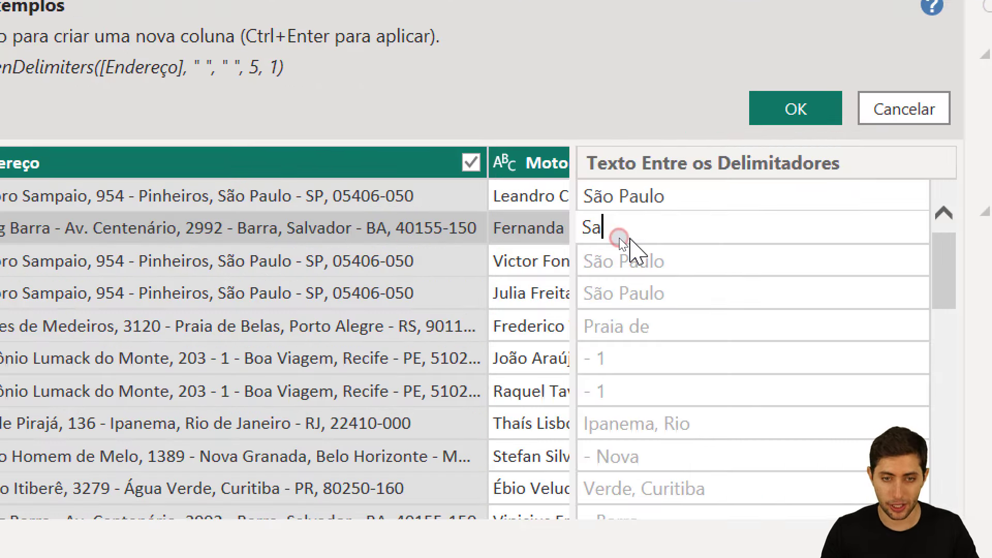
{"action": "type", "text": "lvador"}
{"action": "key", "text": "Return"}
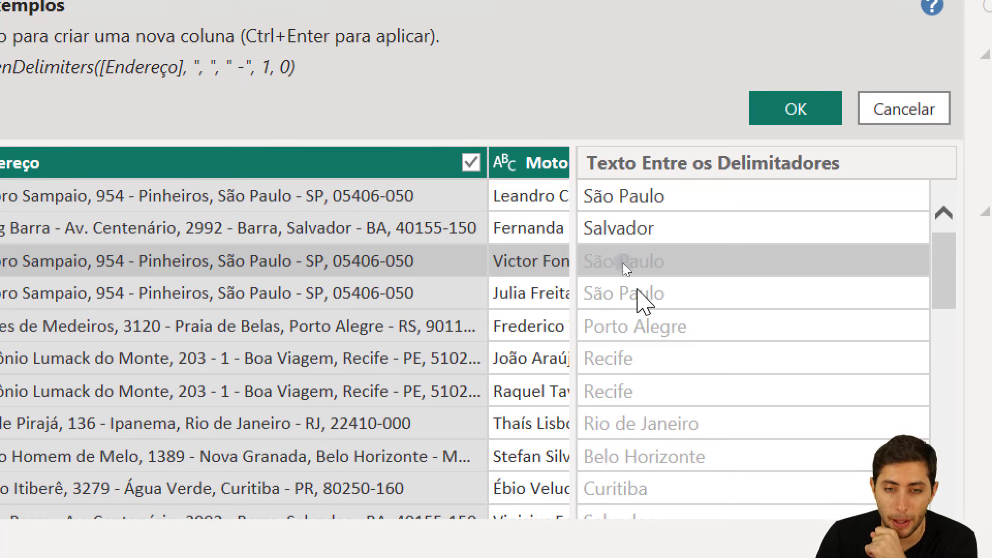
{"action": "scroll", "coordinate": [619, 310], "scroll_direction": "down", "scroll_amount": 1}
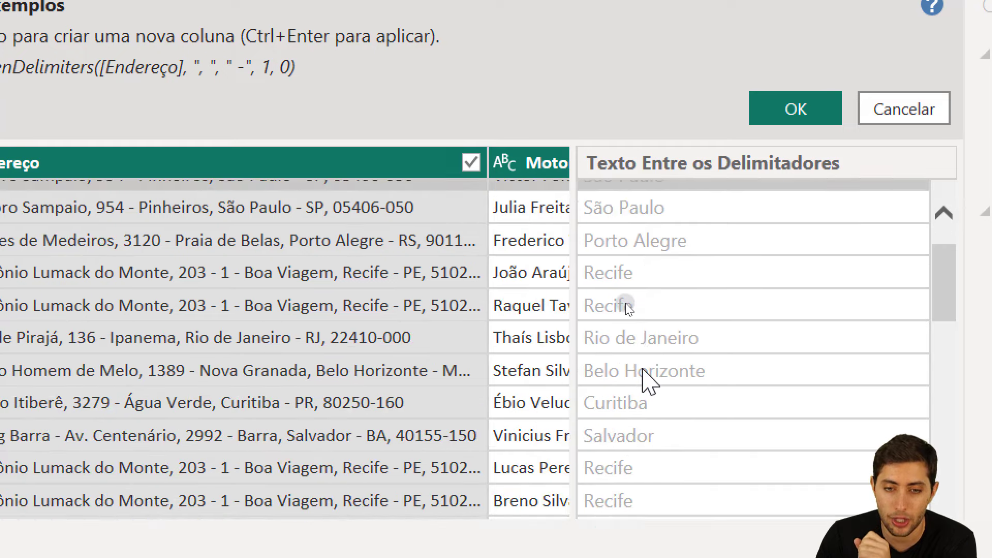
{"action": "scroll", "coordinate": [625, 302], "scroll_direction": "down", "scroll_amount": 2}
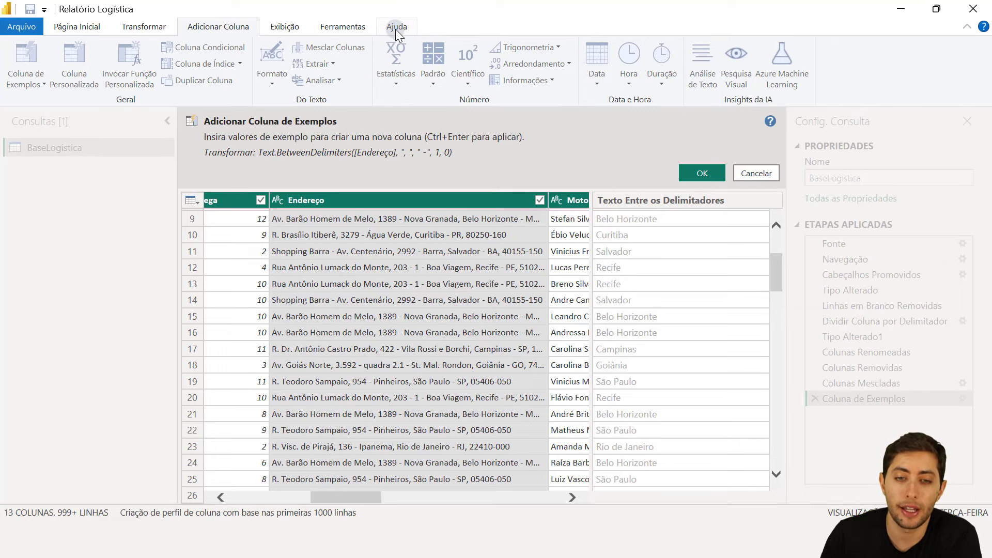
{"action": "scroll", "coordinate": [670, 235], "scroll_direction": "up", "scroll_amount": 3}
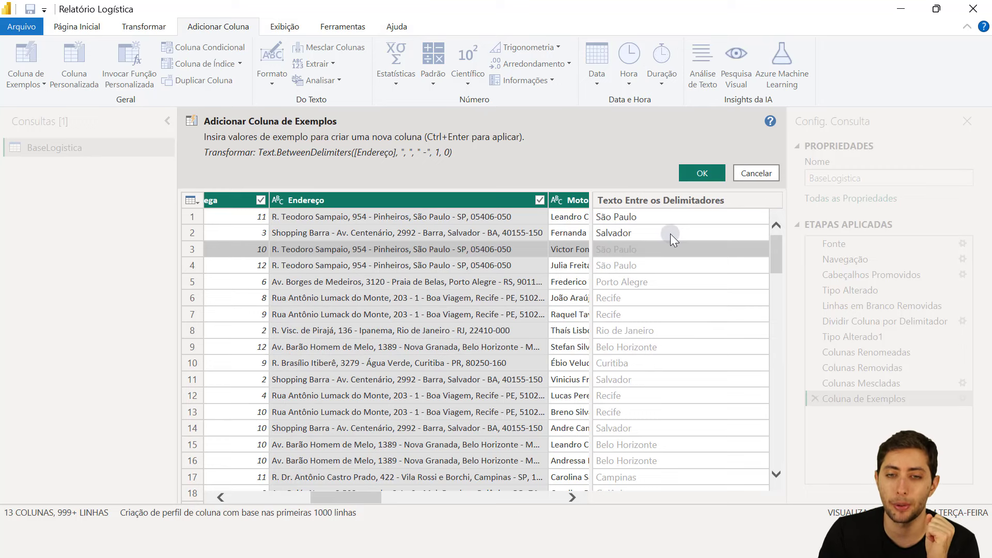
{"action": "left_click", "coordinate": [693, 174]}
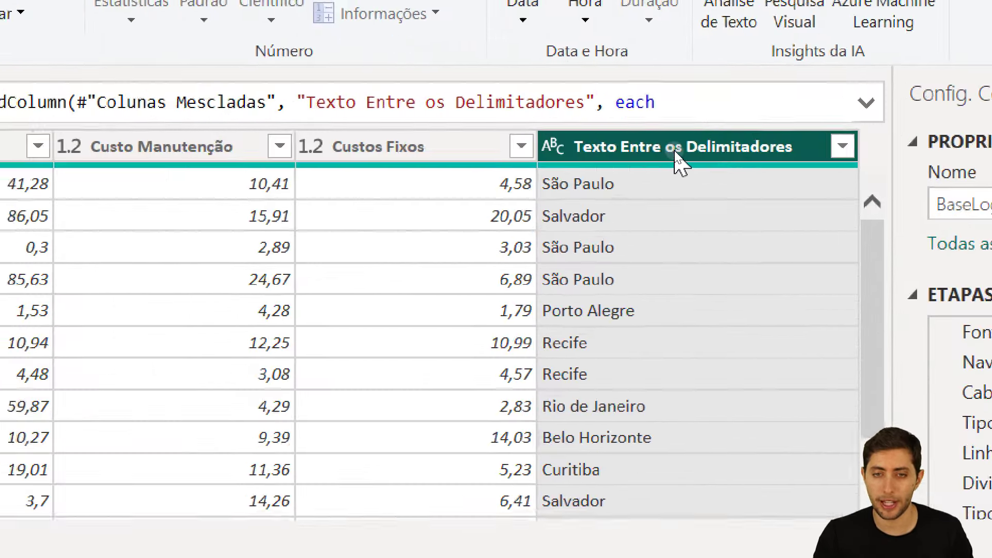
Rename the new city column as Cidade
{"action": "double_click", "coordinate": [674, 150]}
{"action": "type", "text": "Cida"}
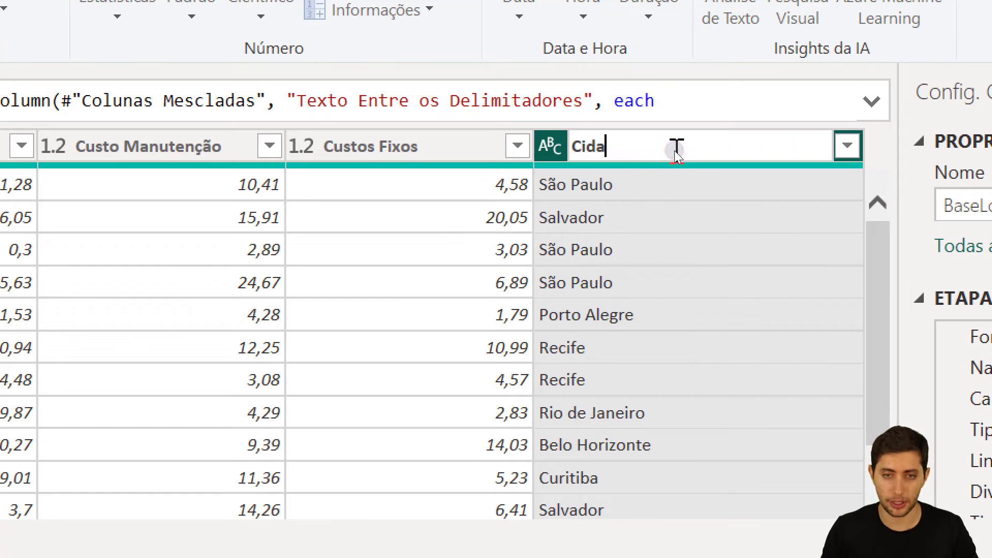
{"action": "type", "text": "de"}
{"action": "key", "text": "Return"}
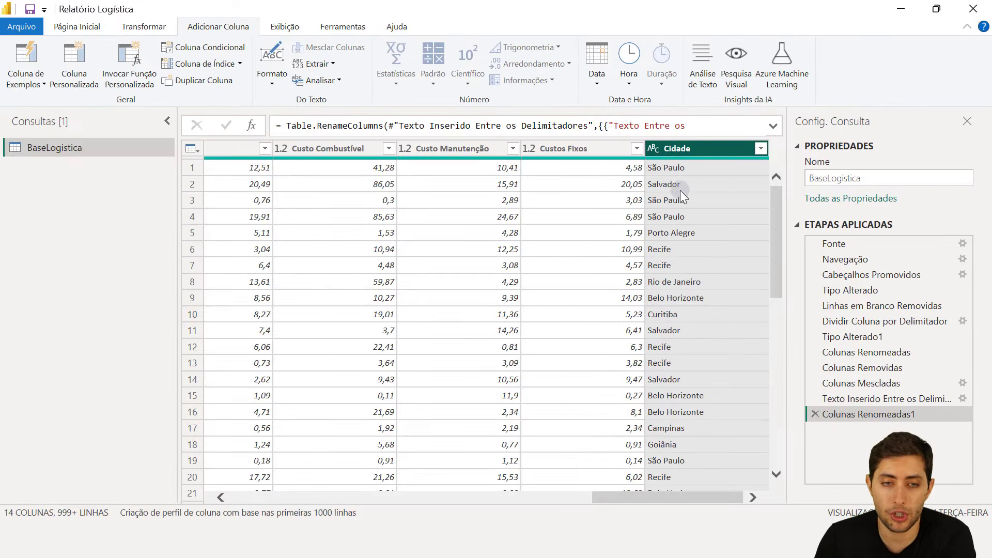
Start another column from examples for the state in Endereço and enter SP as the first-row example
{"action": "scroll", "coordinate": [679, 192], "scroll_direction": "left", "scroll_amount": 10}
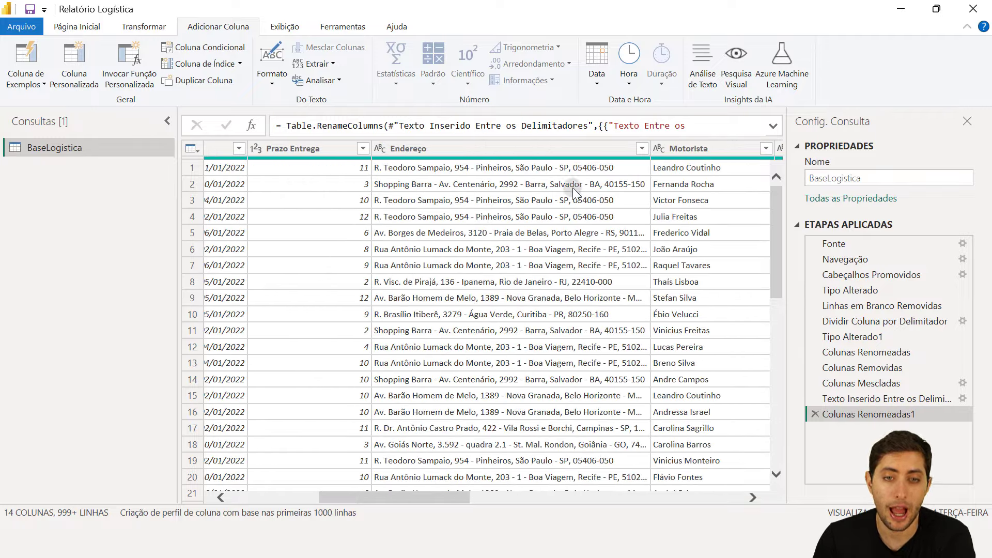
{"action": "left_click", "coordinate": [559, 150]}
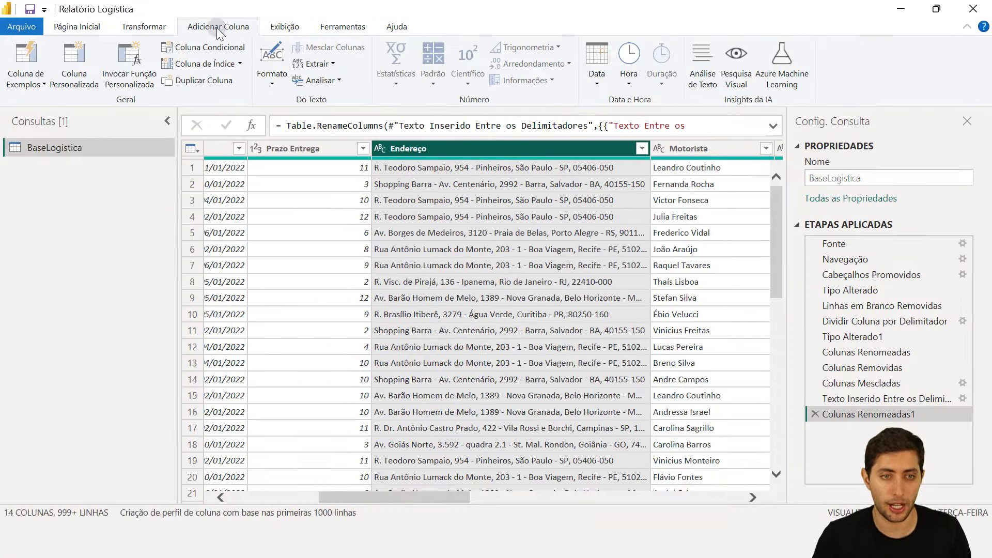
{"action": "left_click", "coordinate": [23, 55]}
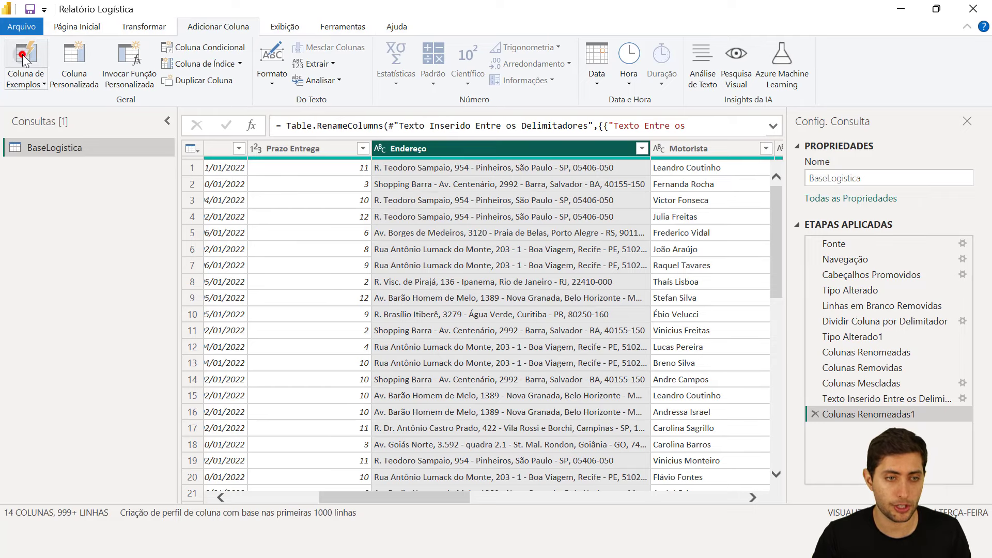
{"action": "left_click", "coordinate": [663, 215]}
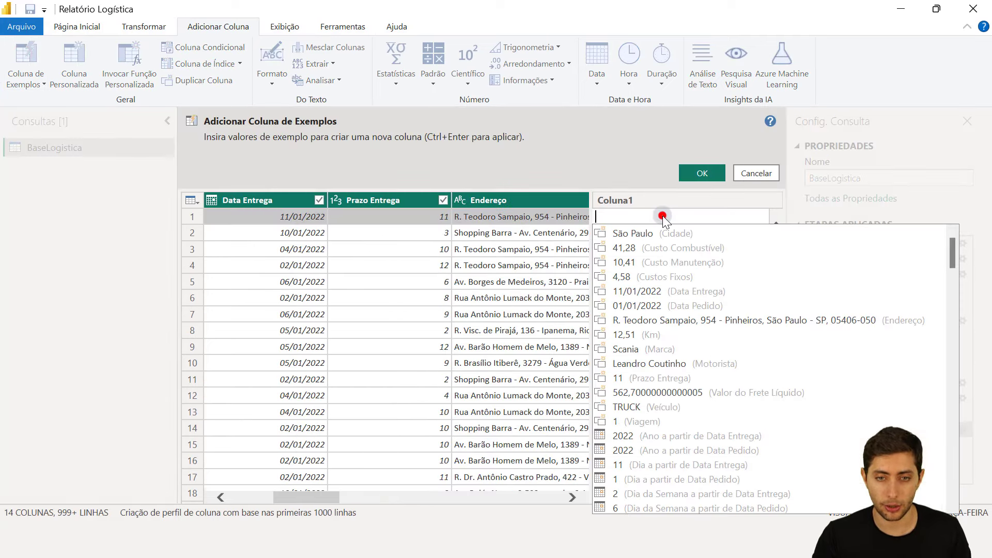
{"action": "scroll", "coordinate": [533, 267], "scroll_direction": "right", "scroll_amount": 3}
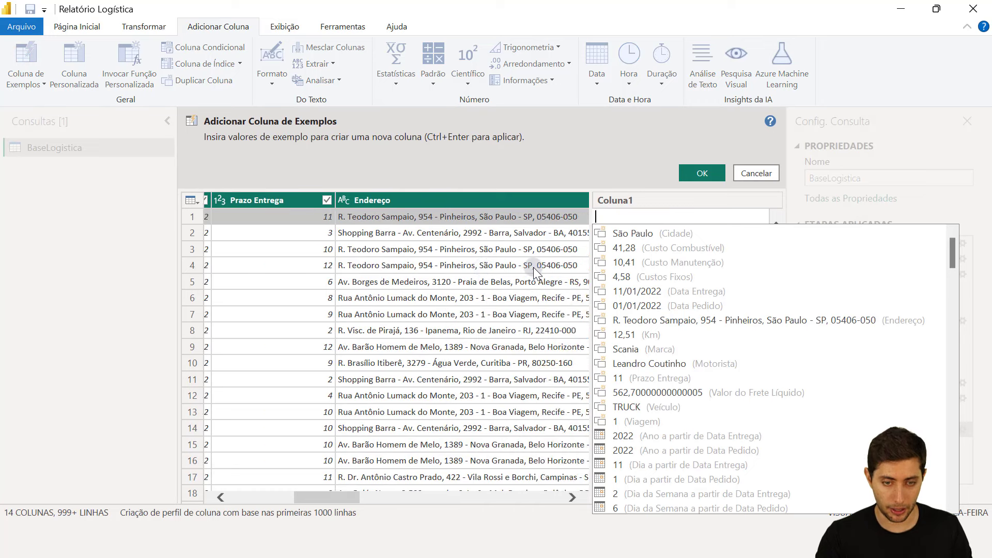
{"action": "type", "text": "SP"}
{"action": "key", "text": "Return"}
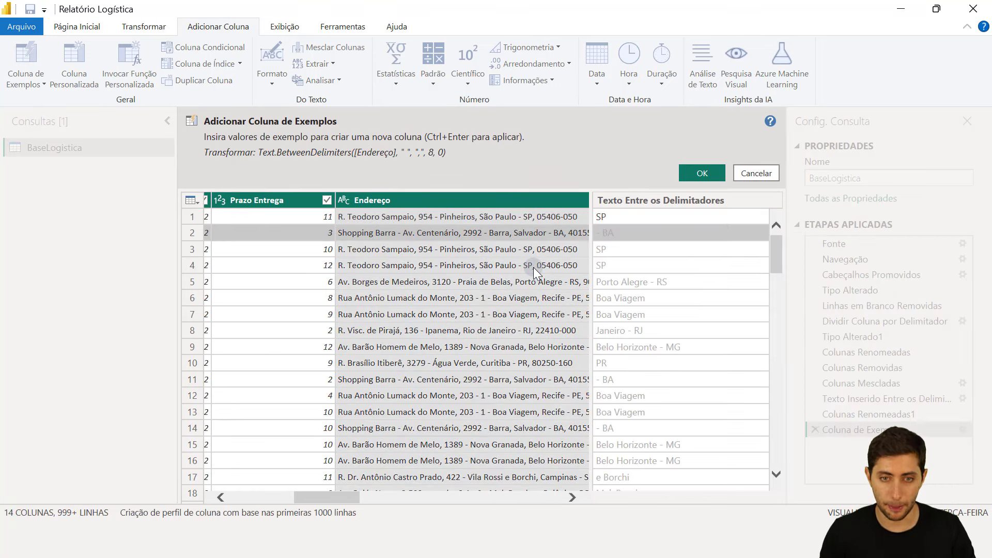
Enter BA as the second-row example, compare the suggested states with the full addresses, and create the column
{"action": "type", "text": "BA"}
{"action": "key", "text": "Return"}
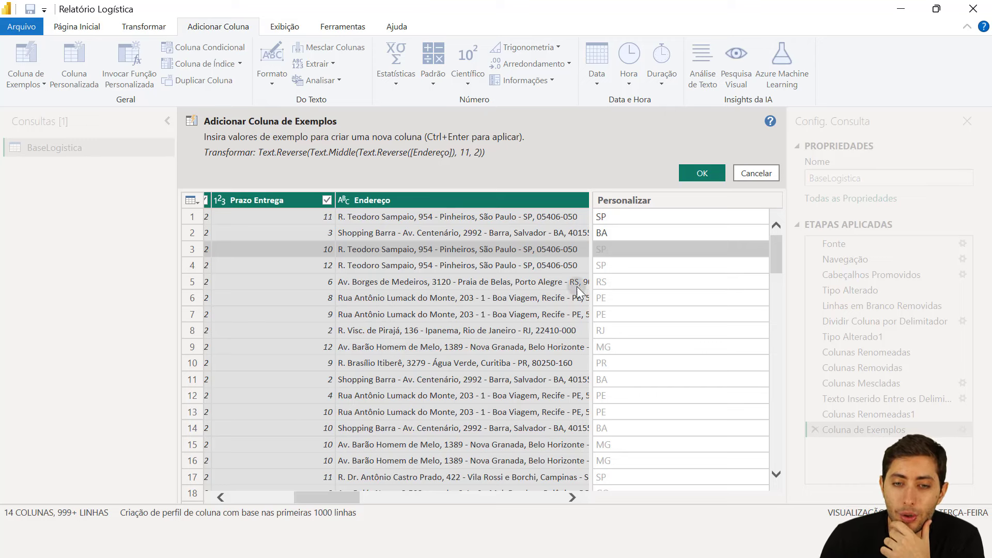
{"action": "scroll", "coordinate": [470, 287], "scroll_direction": "right", "scroll_amount": 2}
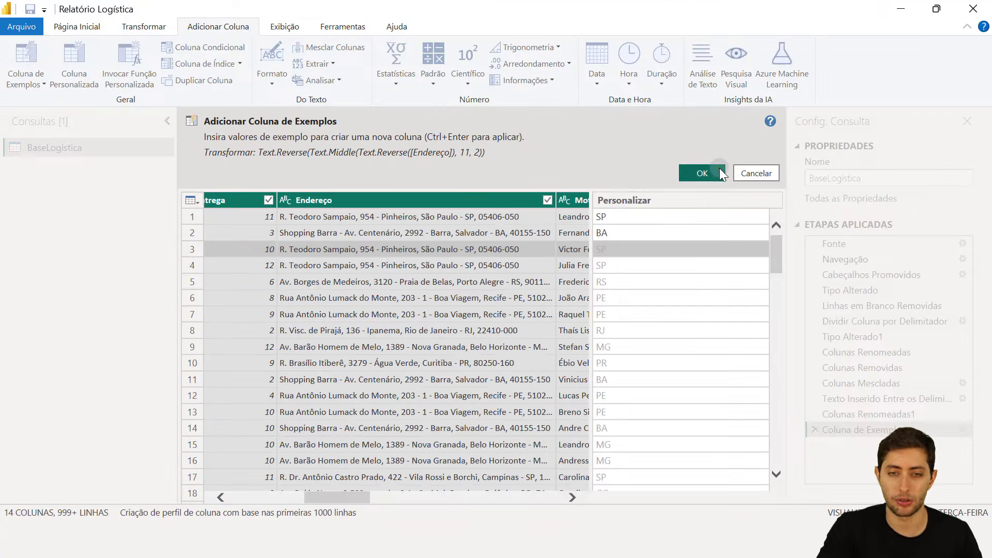
{"action": "left_click", "coordinate": [969, 107]}
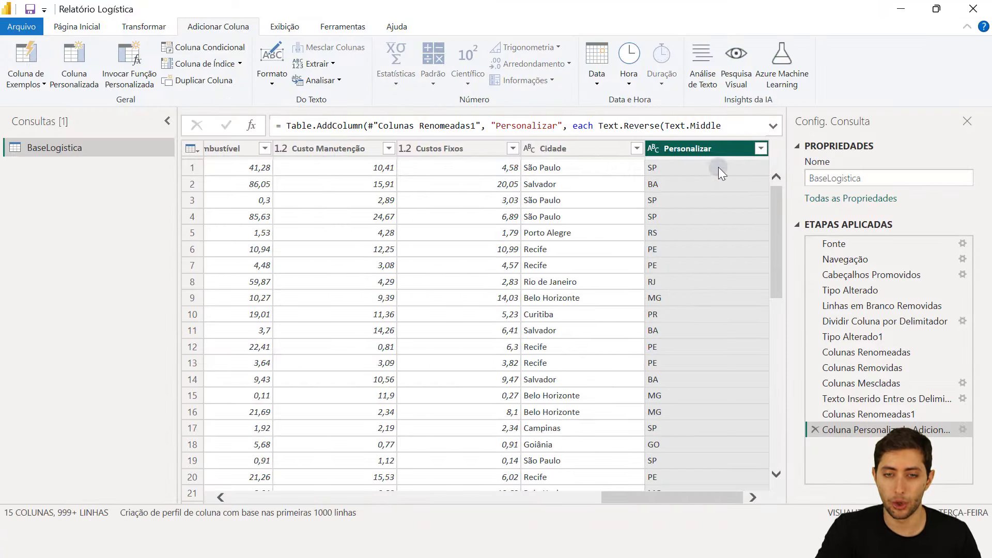
Rename the new state column as Estado
{"action": "double_click", "coordinate": [712, 156]}
{"action": "type", "text": "Estado"}
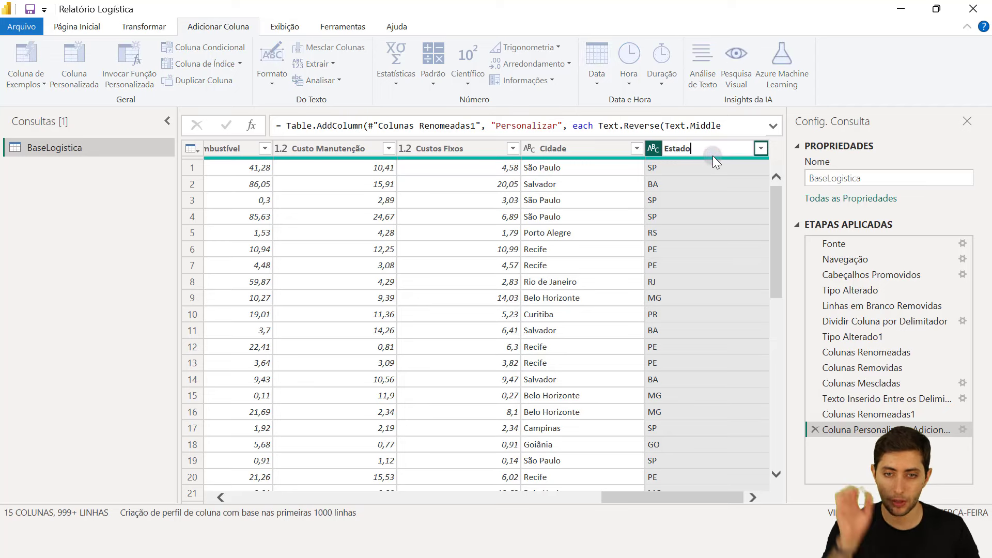
{"action": "key", "text": "Return"}
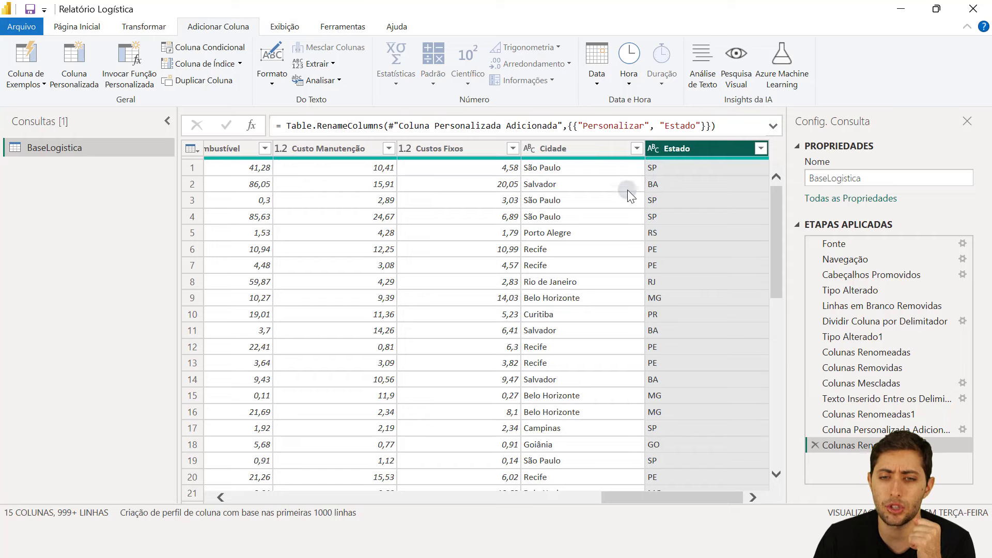
Examine the original BaseLogistica columns and the Cidade and Estado columns added at the end of the table
{"action": "scroll", "coordinate": [627, 190], "scroll_direction": "left", "scroll_amount": 10}
{"action": "scroll", "coordinate": [627, 192], "scroll_direction": "left", "scroll_amount": 10}
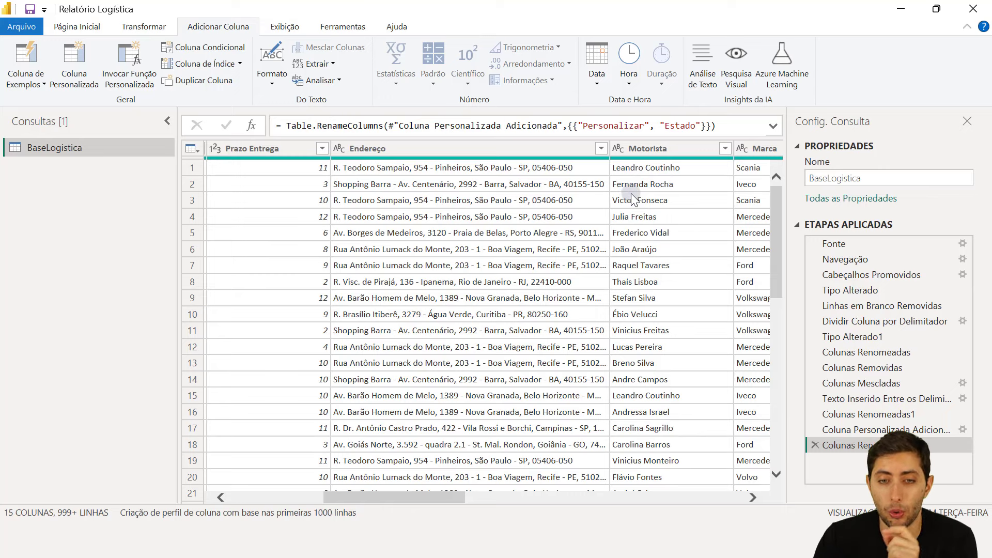
{"action": "scroll", "coordinate": [631, 197], "scroll_direction": "left", "scroll_amount": 3}
{"action": "scroll", "coordinate": [631, 195], "scroll_direction": "left", "scroll_amount": 2}
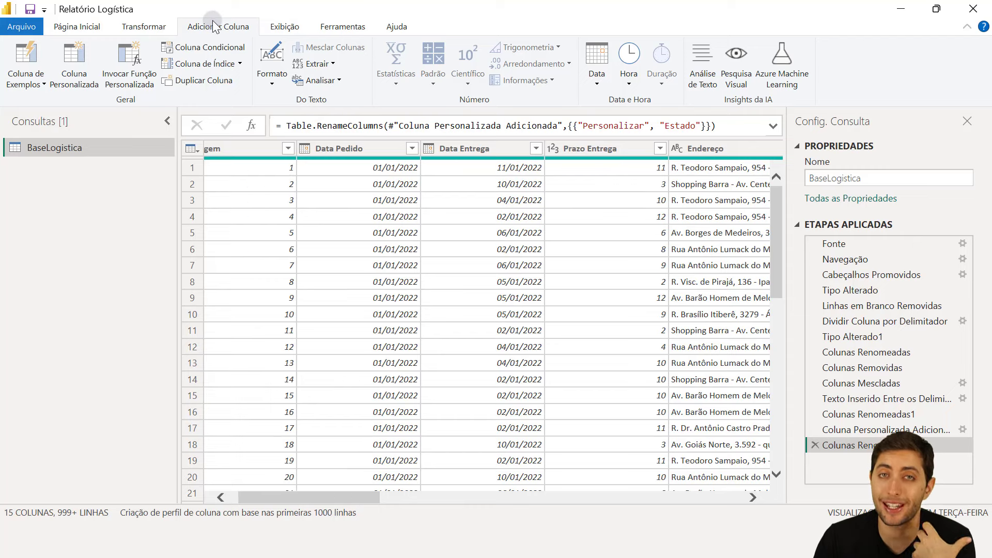
{"action": "scroll", "coordinate": [692, 285], "scroll_direction": "right", "scroll_amount": 10}
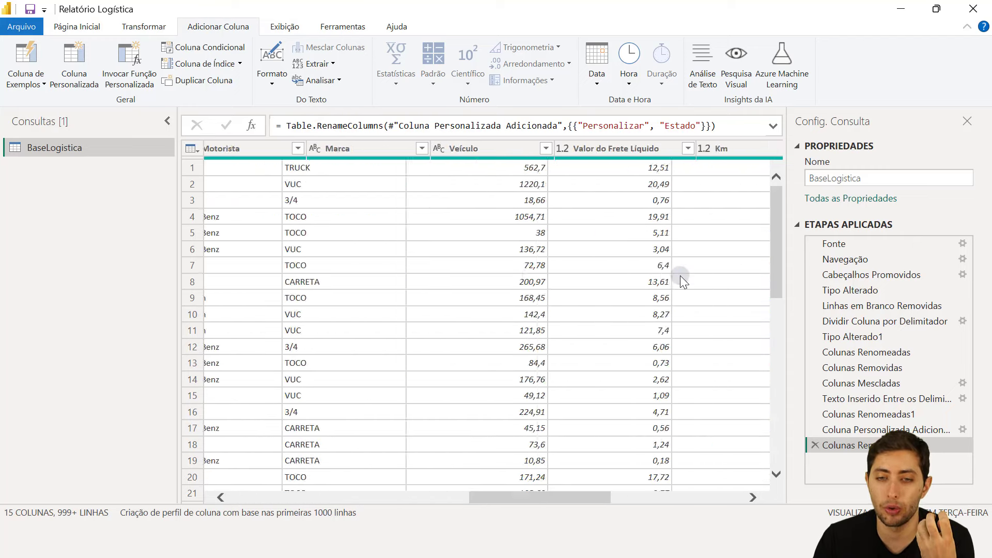
{"action": "scroll", "coordinate": [615, 198], "scroll_direction": "right", "scroll_amount": 4}
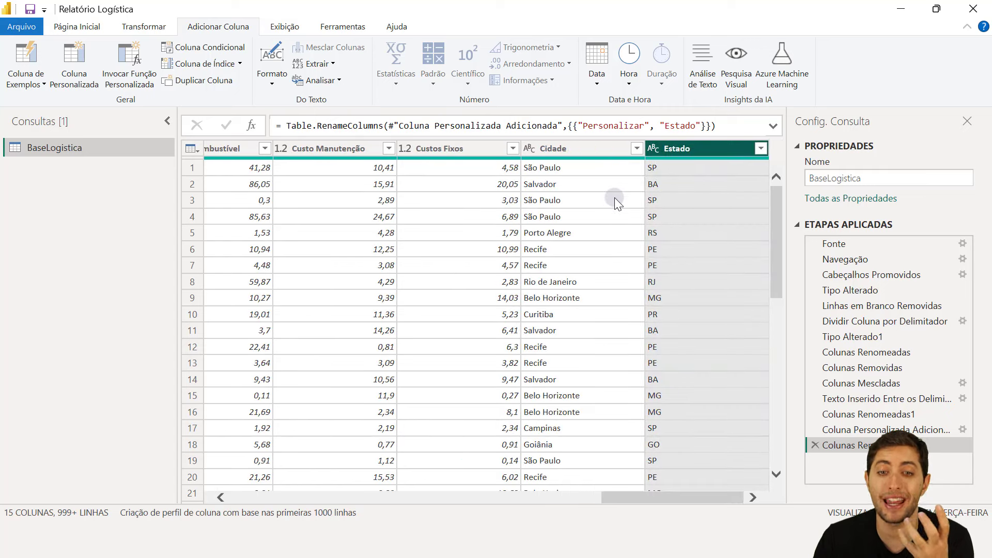
{"action": "left_click", "coordinate": [596, 150]}
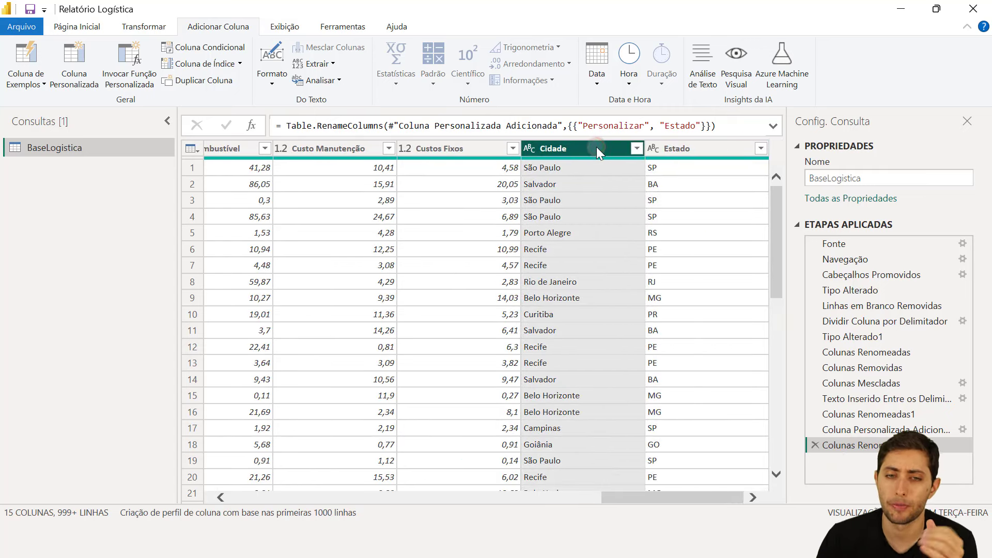
{"action": "left_click", "coordinate": [703, 149]}
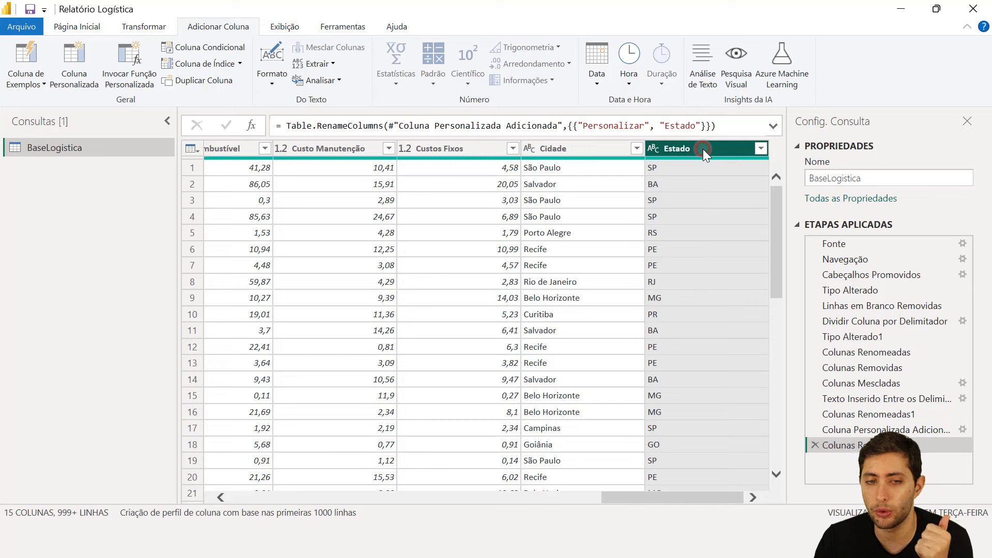
Examine the Custo Combustível, Custo Manutenção and Custos Fixos columns
{"action": "scroll", "coordinate": [640, 199], "scroll_direction": "left", "scroll_amount": 1}
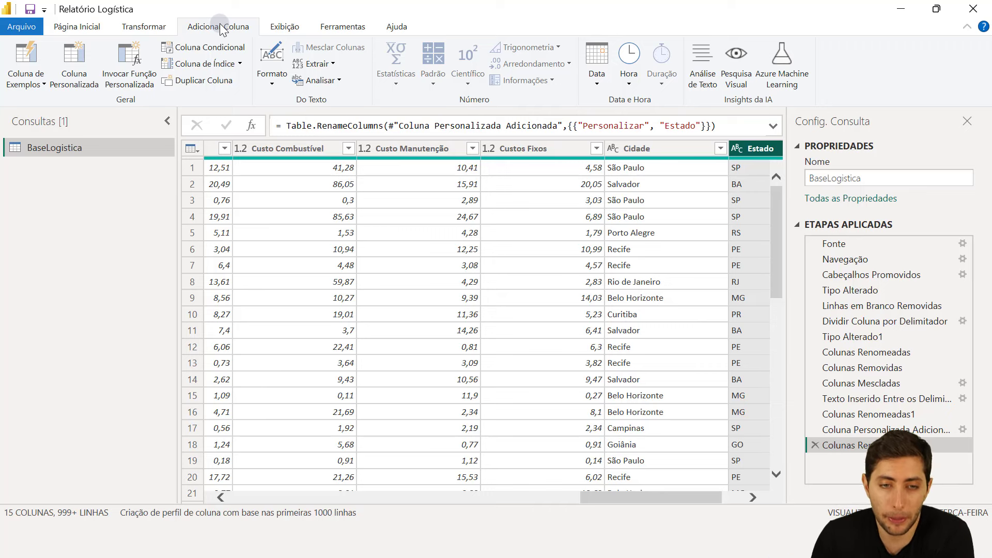
{"action": "left_click", "coordinate": [284, 146]}
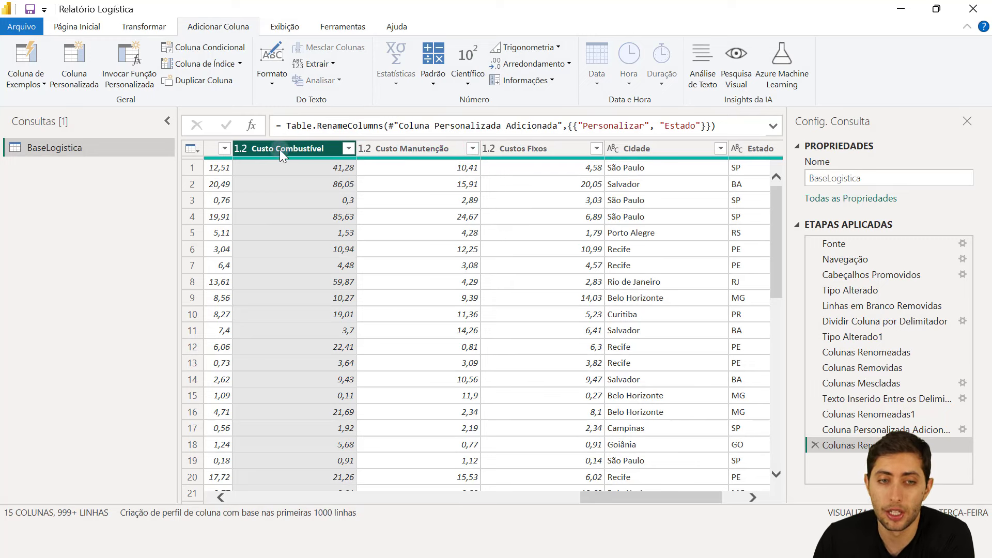
{"action": "scroll", "coordinate": [284, 163], "scroll_direction": "left", "scroll_amount": 2}
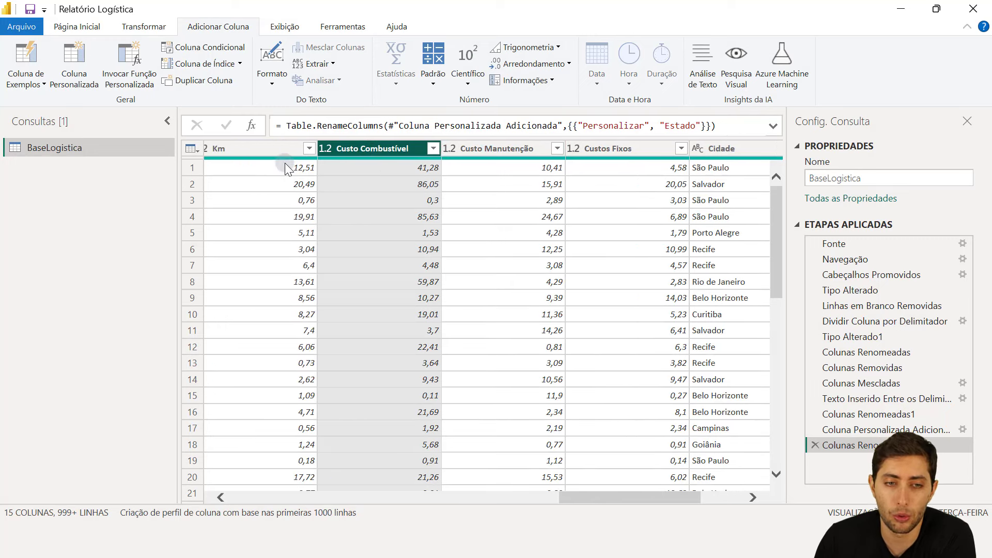
{"action": "left_click", "coordinate": [490, 152]}
{"action": "left_click", "coordinate": [638, 154]}
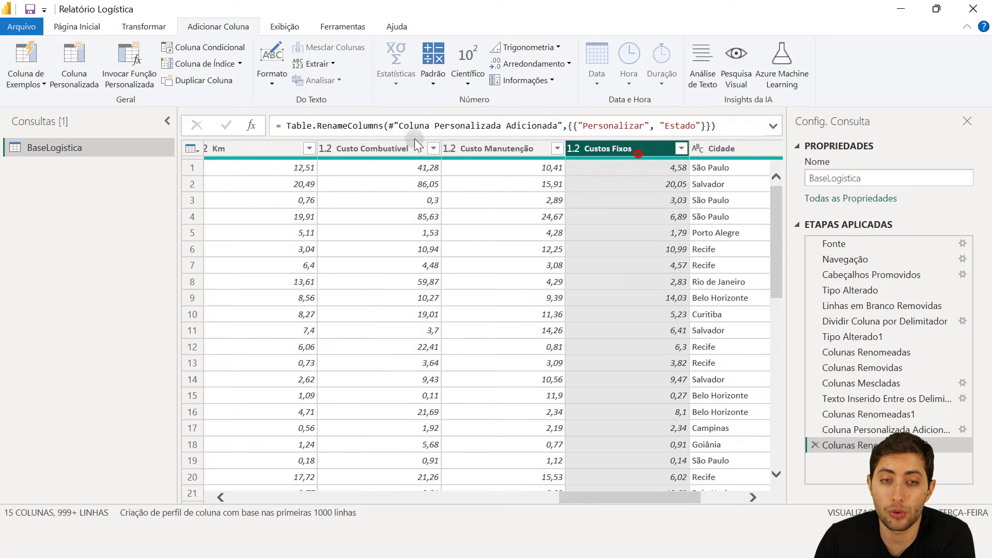
{"action": "left_click", "coordinate": [382, 143]}
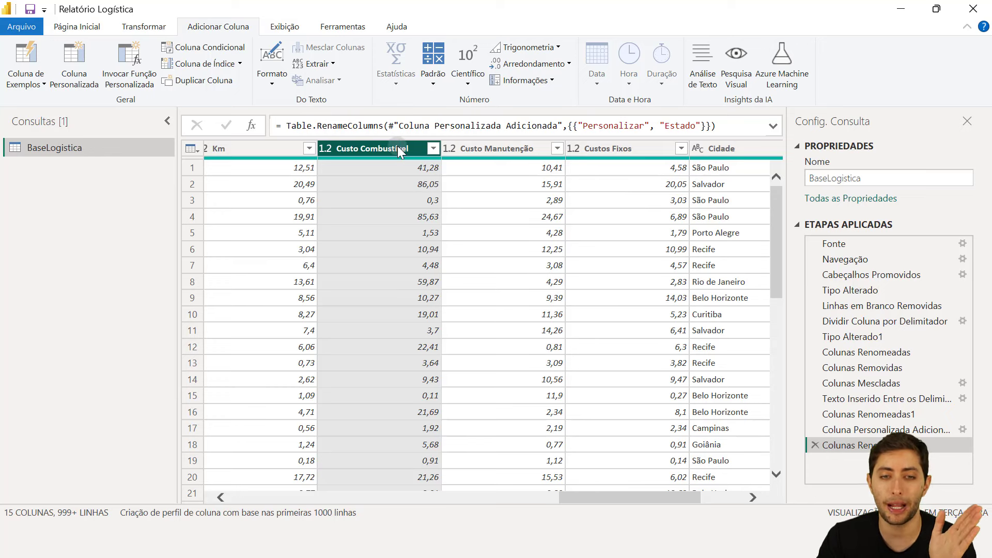
{"action": "left_click", "coordinate": [607, 149]}
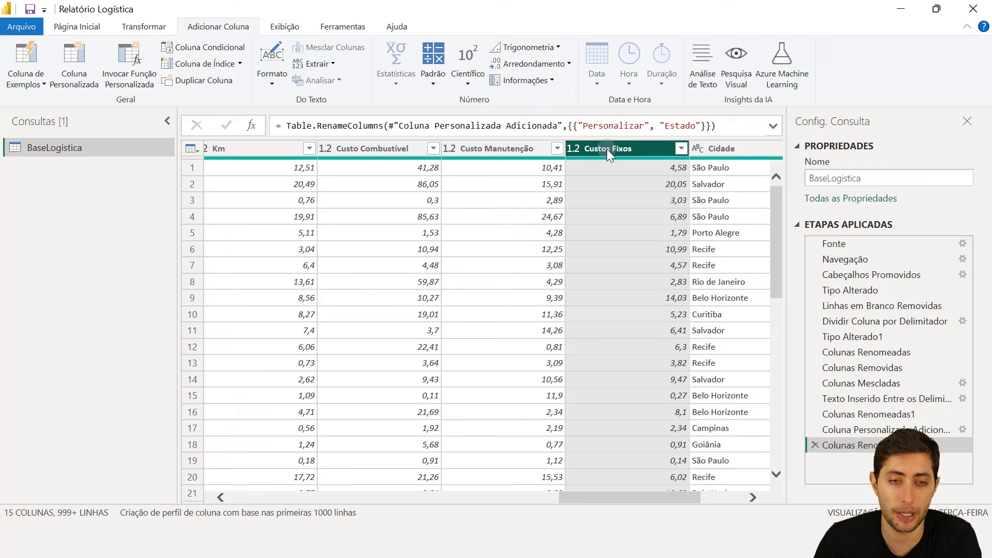
Add a new column that sums Custo Combustível, Custo Manutenção and Custos Fixos
{"action": "left_click", "coordinate": [404, 153]}
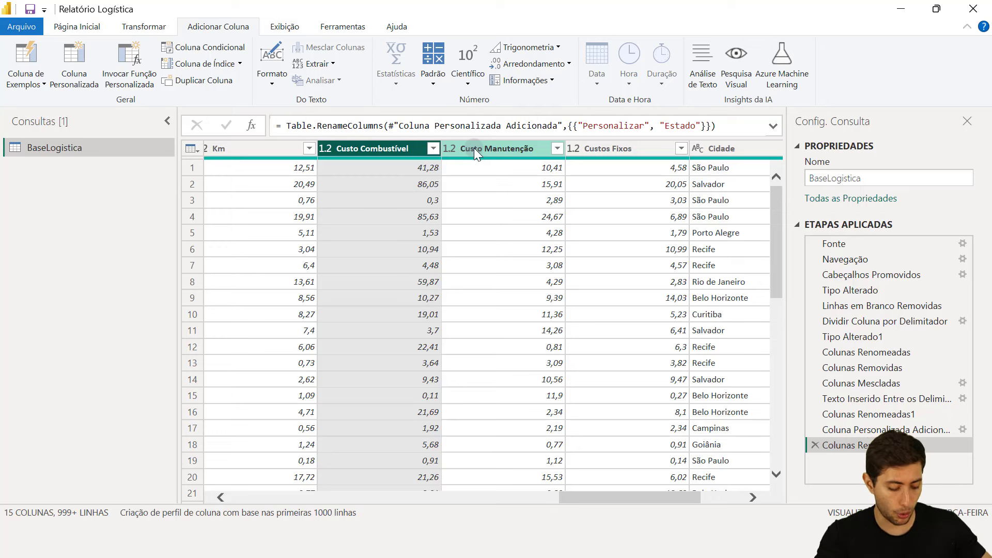
{"action": "left_click", "coordinate": [473, 148], "text": "ctrl"}
{"action": "left_click", "coordinate": [605, 149], "text": "ctrl"}
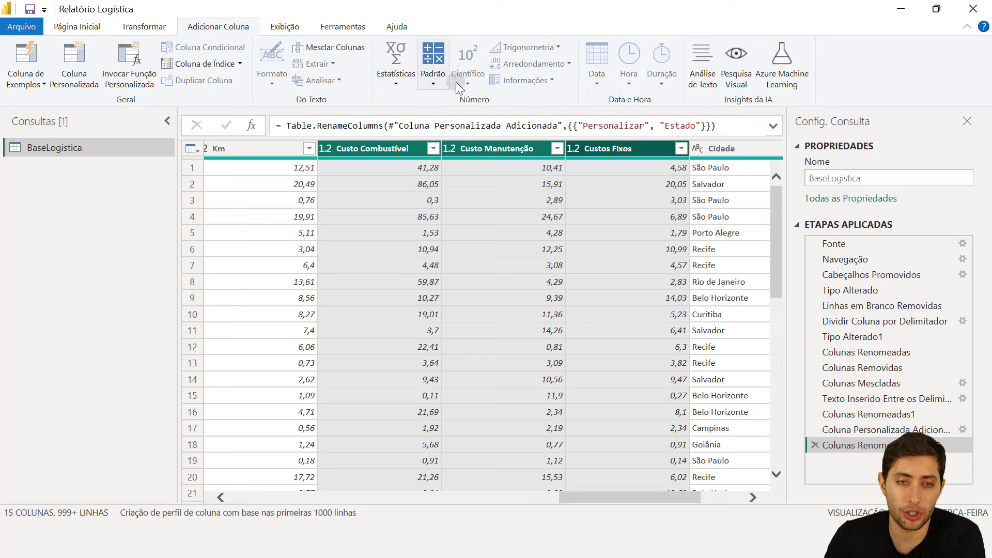
{"action": "left_click", "coordinate": [438, 80]}
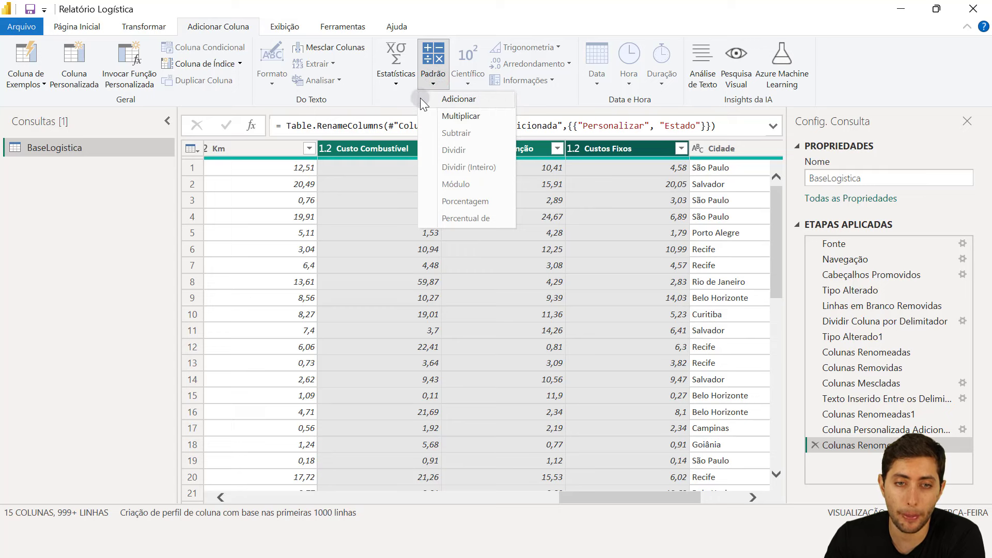
{"action": "left_click", "coordinate": [451, 100]}
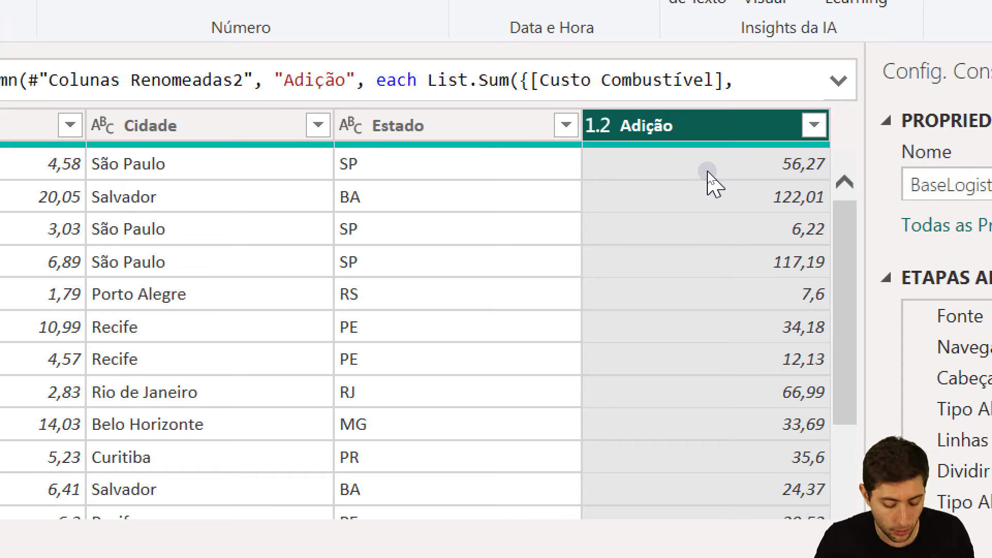
Compare the Adição values with the three cost columns in the first rows, and look through the rest of the sums
{"action": "left_click", "coordinate": [746, 167]}
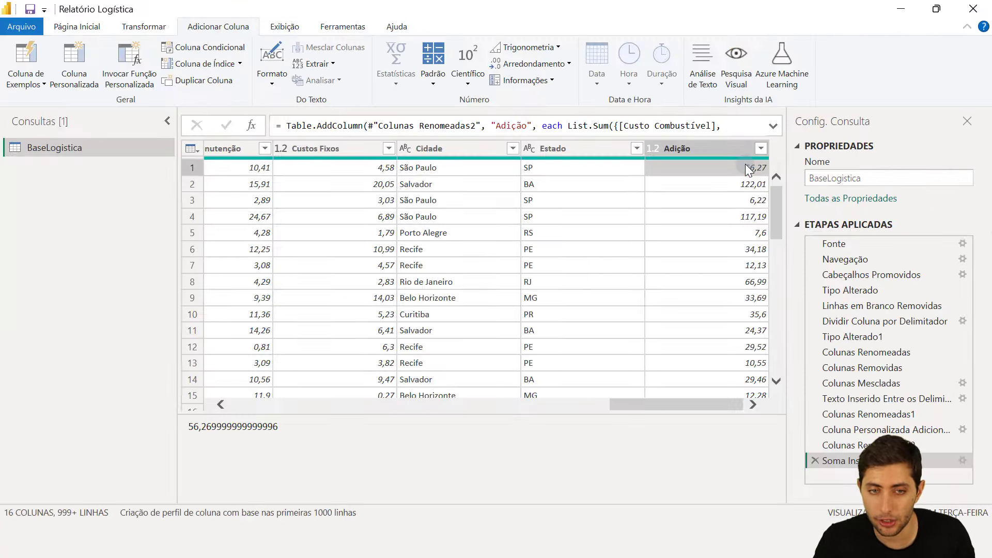
{"action": "scroll", "coordinate": [744, 165], "scroll_direction": "left", "scroll_amount": 4}
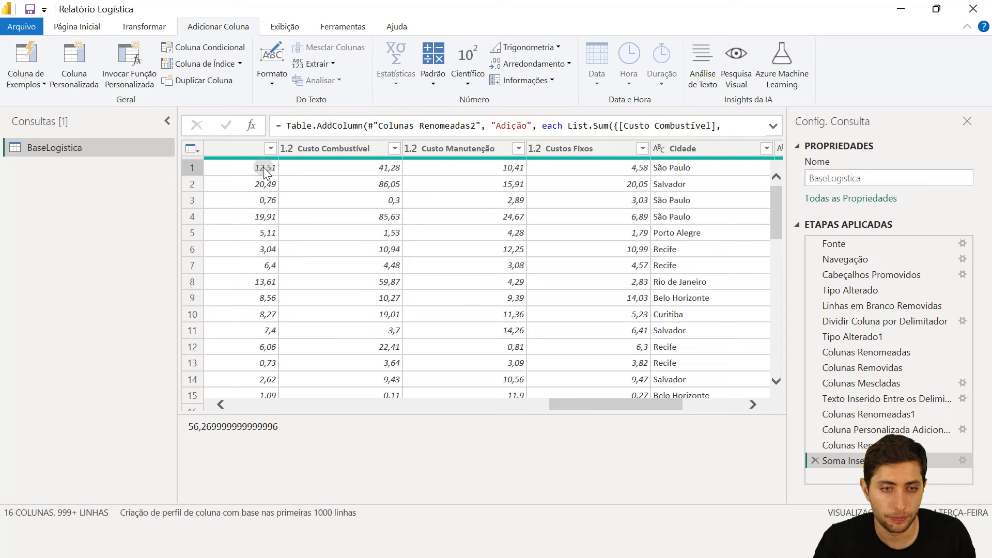
{"action": "left_click", "coordinate": [336, 167]}
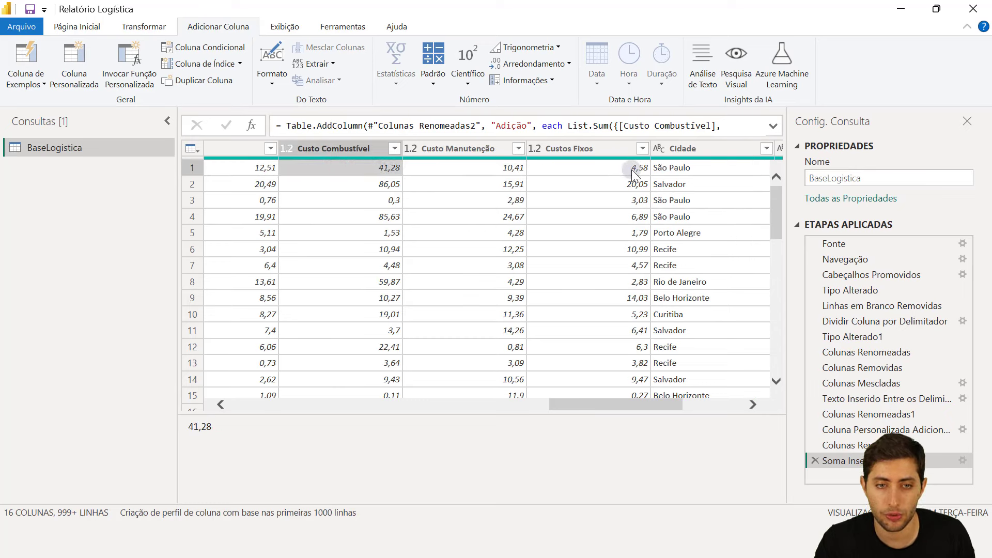
{"action": "scroll", "coordinate": [631, 170], "scroll_direction": "right", "scroll_amount": 5}
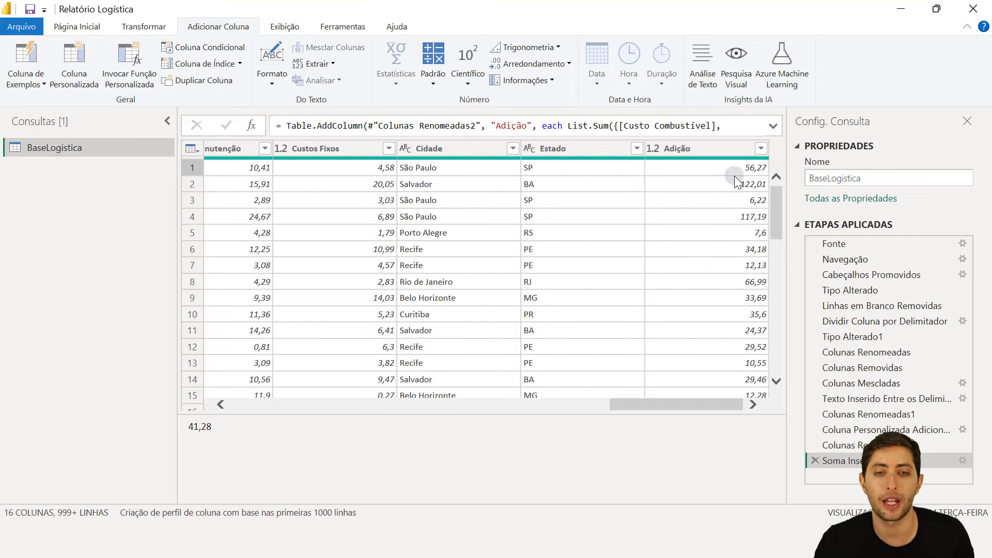
{"action": "scroll", "coordinate": [730, 181], "scroll_direction": "left", "scroll_amount": 5}
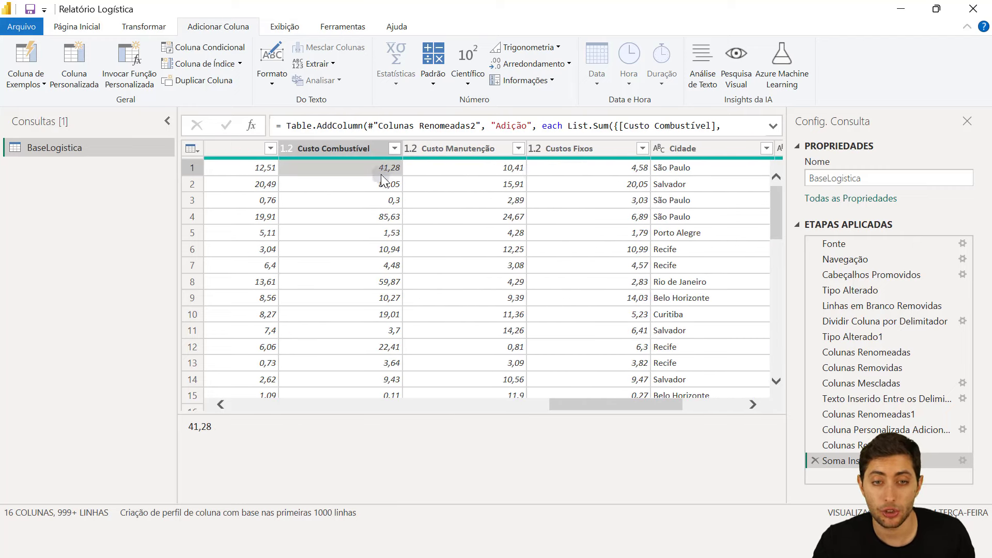
{"action": "scroll", "coordinate": [370, 183], "scroll_direction": "right", "scroll_amount": 5}
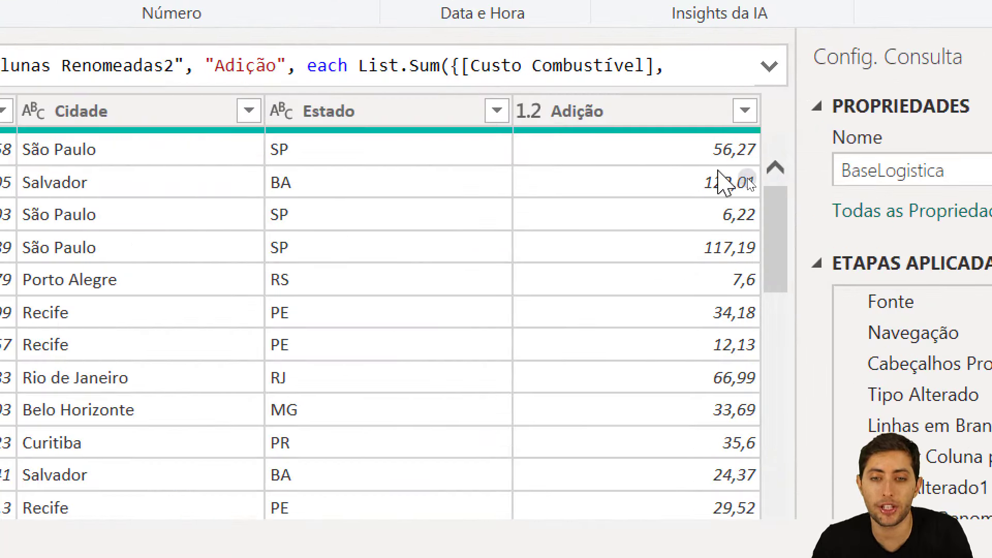
{"action": "left_click", "coordinate": [763, 182]}
{"action": "scroll", "coordinate": [718, 175], "scroll_direction": "down", "scroll_amount": 15}
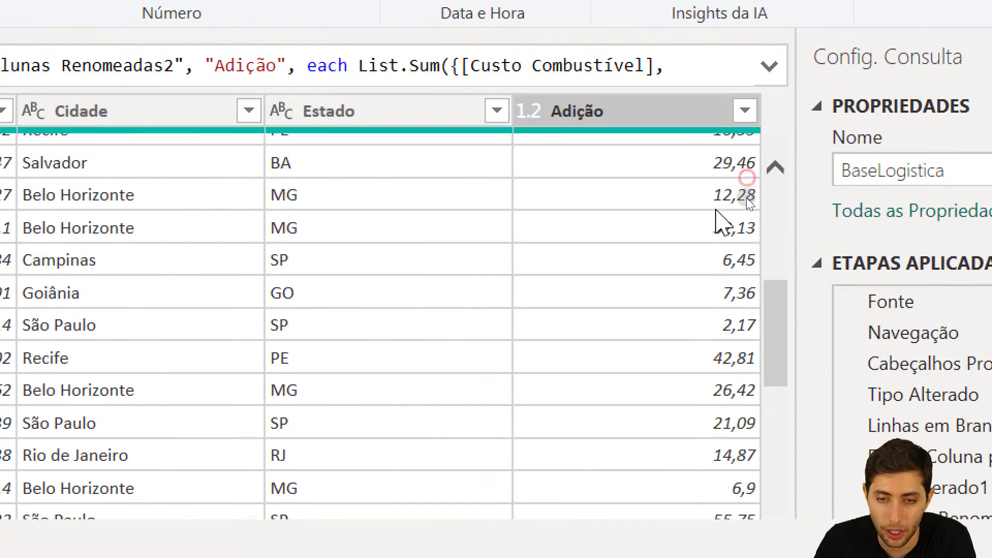
{"action": "scroll", "coordinate": [735, 209], "scroll_direction": "down", "scroll_amount": 15}
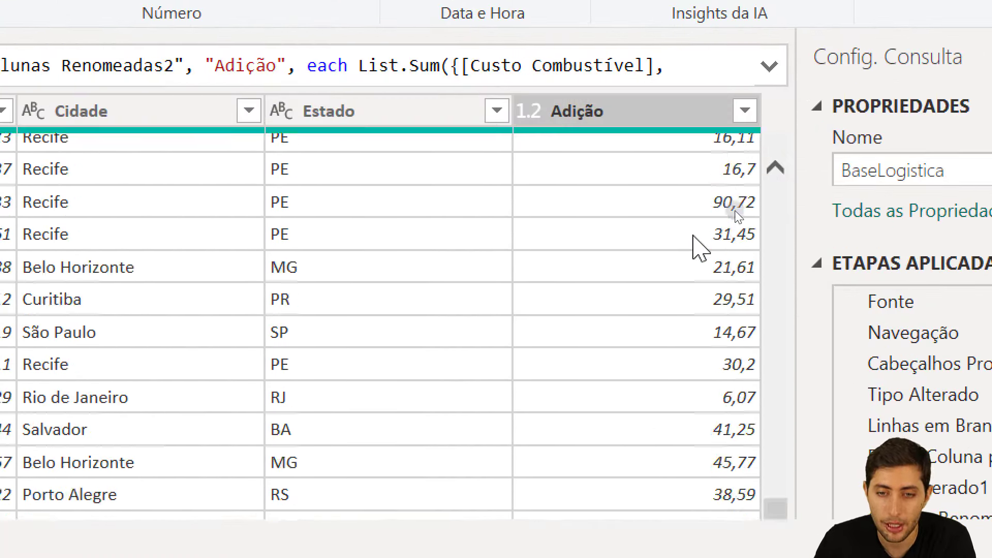
{"action": "scroll", "coordinate": [732, 213], "scroll_direction": "down", "scroll_amount": 15}
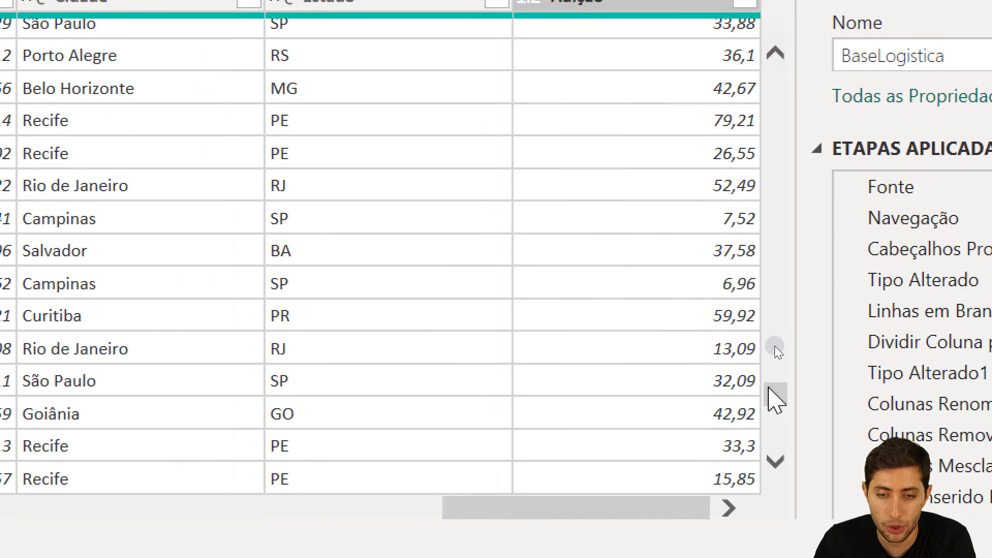
{"action": "left_click_drag", "start_coordinate": [774, 396], "coordinate": [807, 89]}
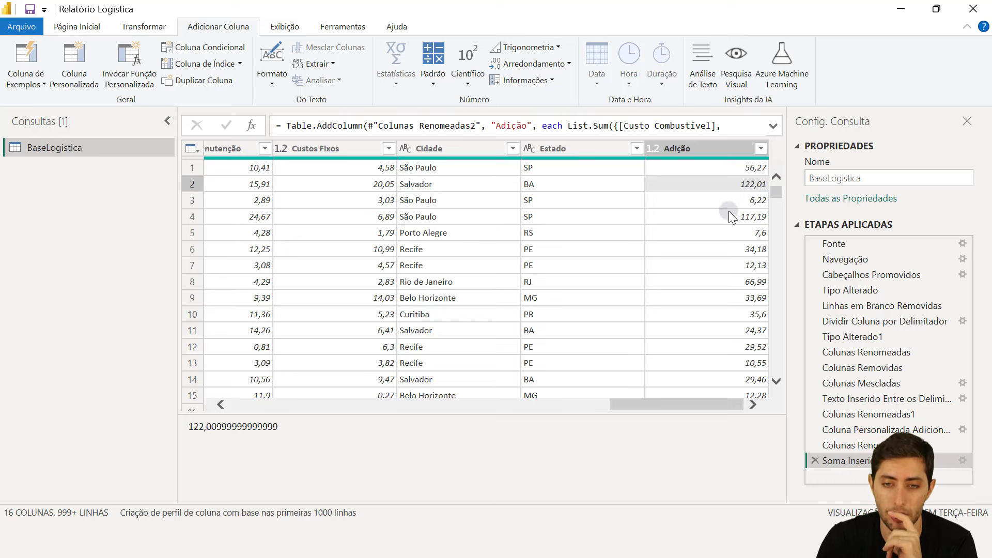
Rename the Adição column as Custos
{"action": "left_click", "coordinate": [704, 153]}
{"action": "double_click", "coordinate": [705, 153]}
{"action": "type", "text": "custos"}
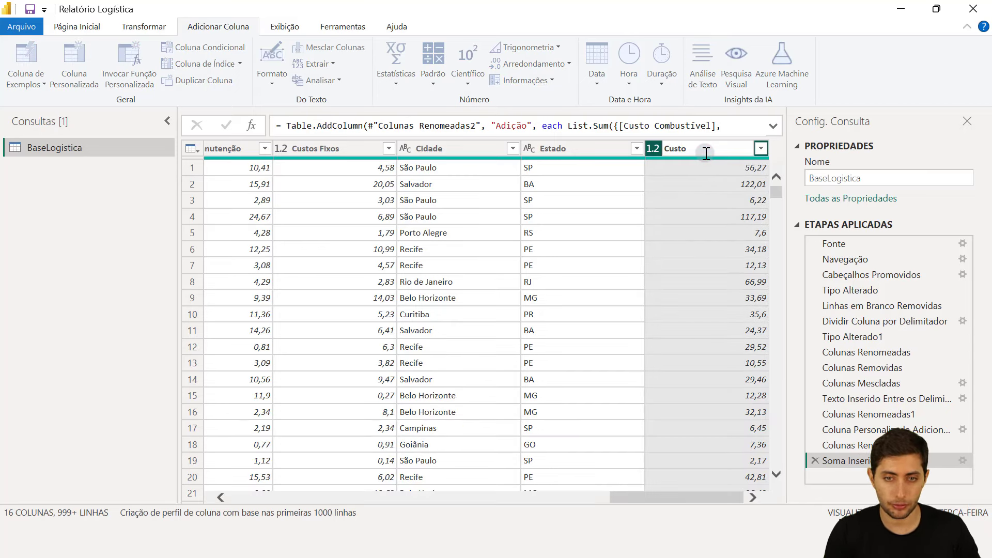
{"action": "key", "text": "Return"}
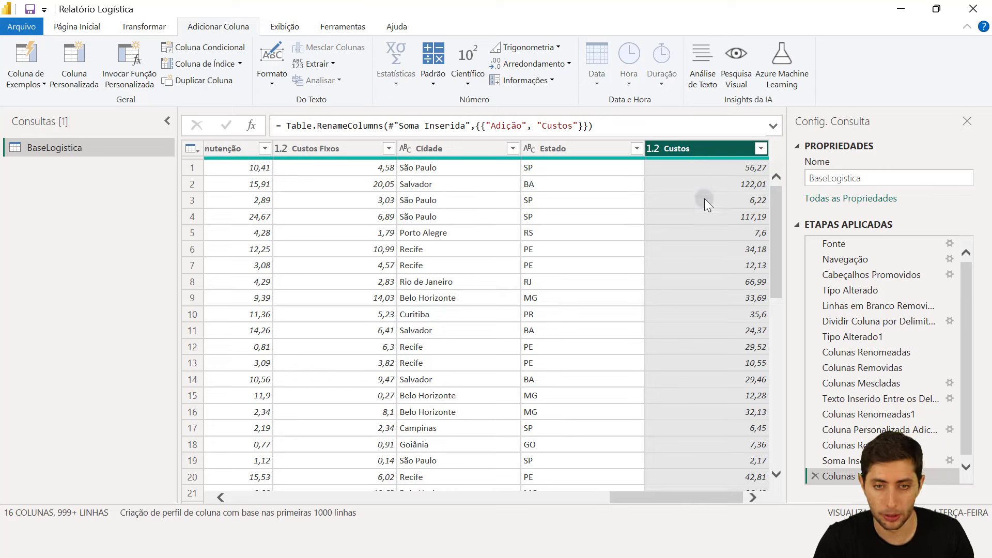
Remove the Custo Combustível, Custo Manutenção and Custos Fixos columns from the table
{"action": "scroll", "coordinate": [703, 216], "scroll_direction": "left", "scroll_amount": 3}
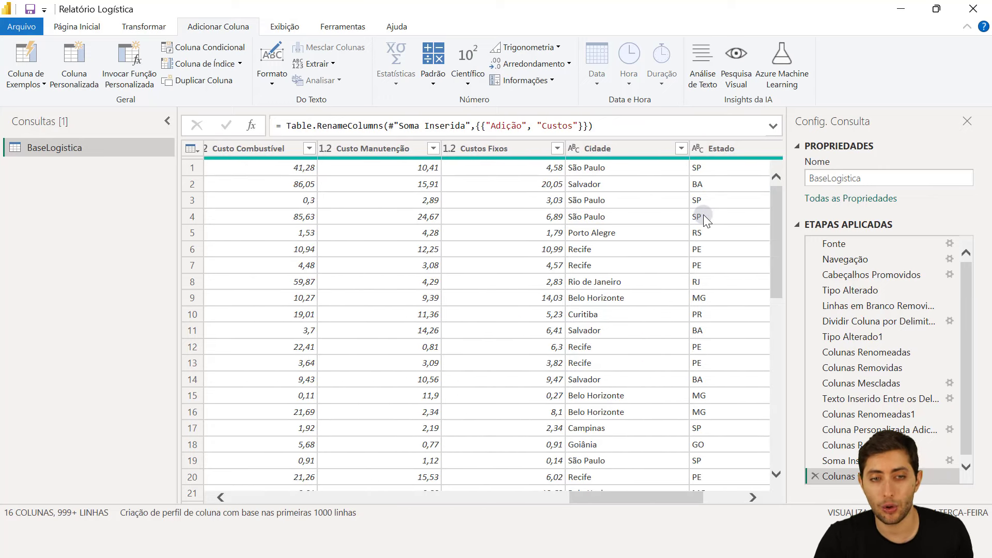
{"action": "scroll", "coordinate": [666, 215], "scroll_direction": "left", "scroll_amount": 2}
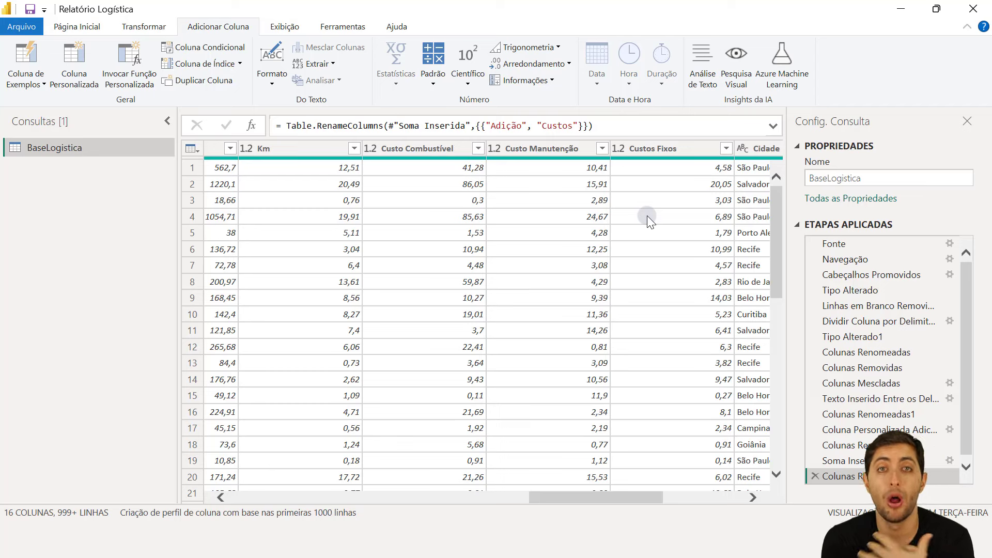
{"action": "left_click", "coordinate": [414, 147]}
{"action": "left_click", "coordinate": [537, 151]}
{"action": "left_click", "coordinate": [656, 150]}
{"action": "scroll", "coordinate": [651, 176], "scroll_direction": "right", "scroll_amount": 4}
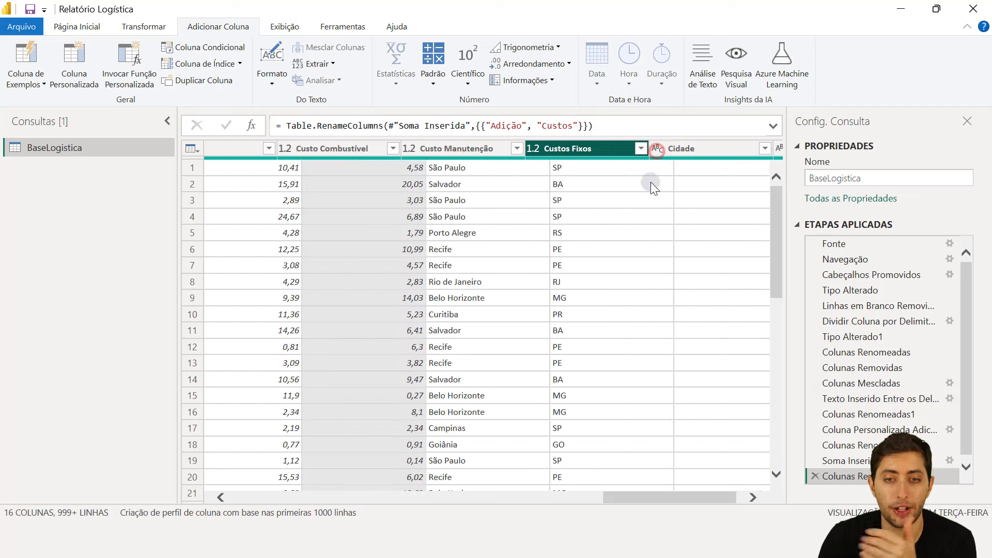
{"action": "scroll", "coordinate": [698, 176], "scroll_direction": "left", "scroll_amount": 3}
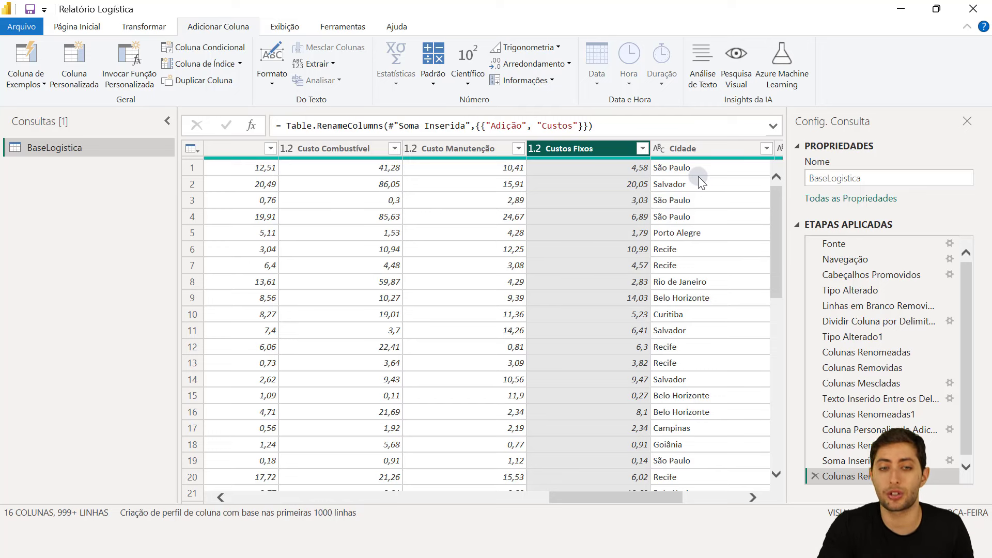
{"action": "left_click", "coordinate": [369, 150]}
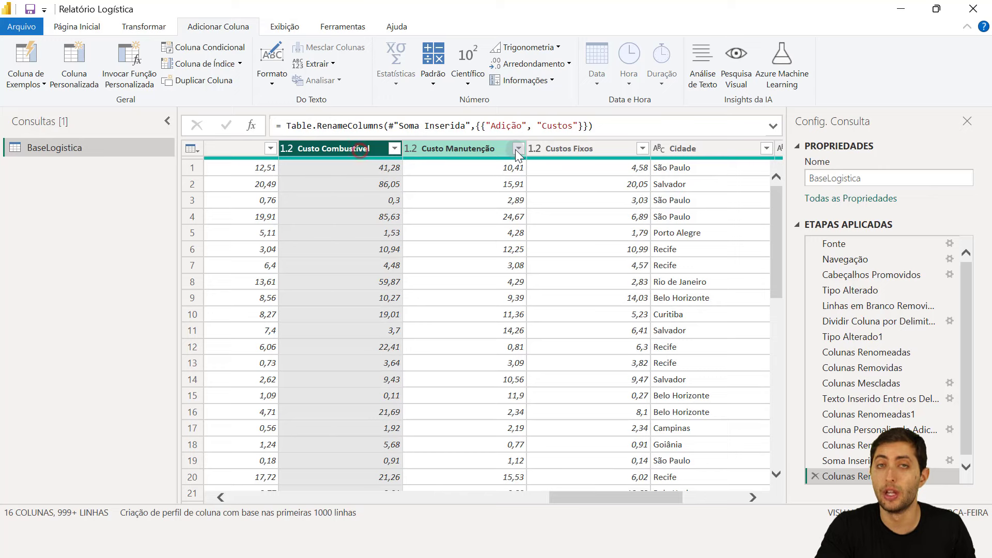
{"action": "left_click", "coordinate": [481, 150], "text": "ctrl"}
{"action": "left_click", "coordinate": [545, 146], "text": "ctrl"}
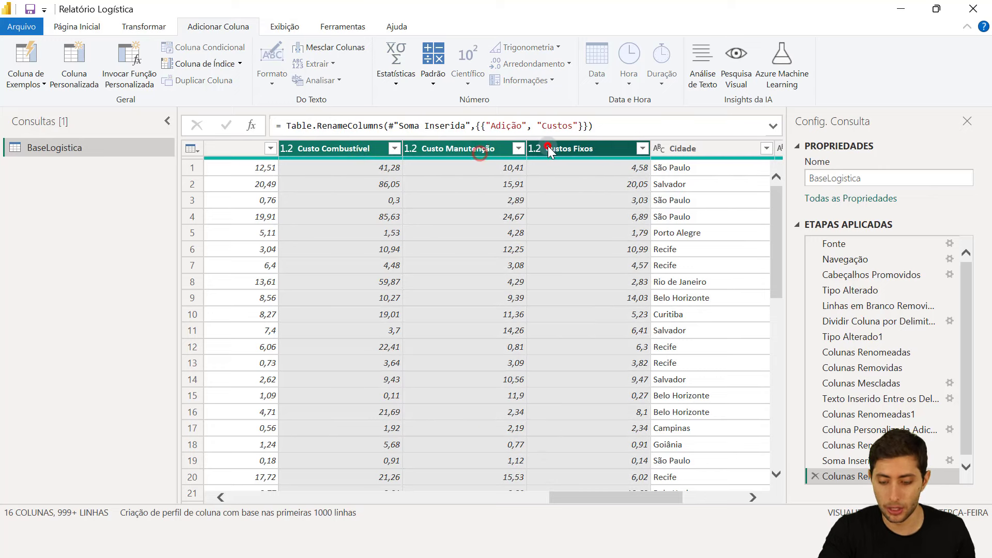
{"action": "key", "text": "Delete"}
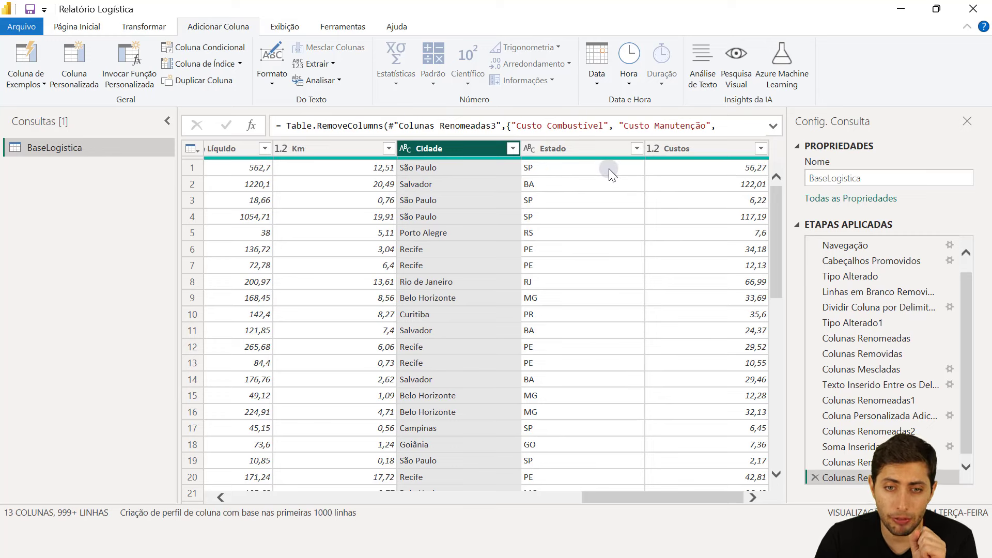
Go back to the applied step before the column removal and review the three original cost columns and Custos
{"action": "left_click", "coordinate": [683, 150]}
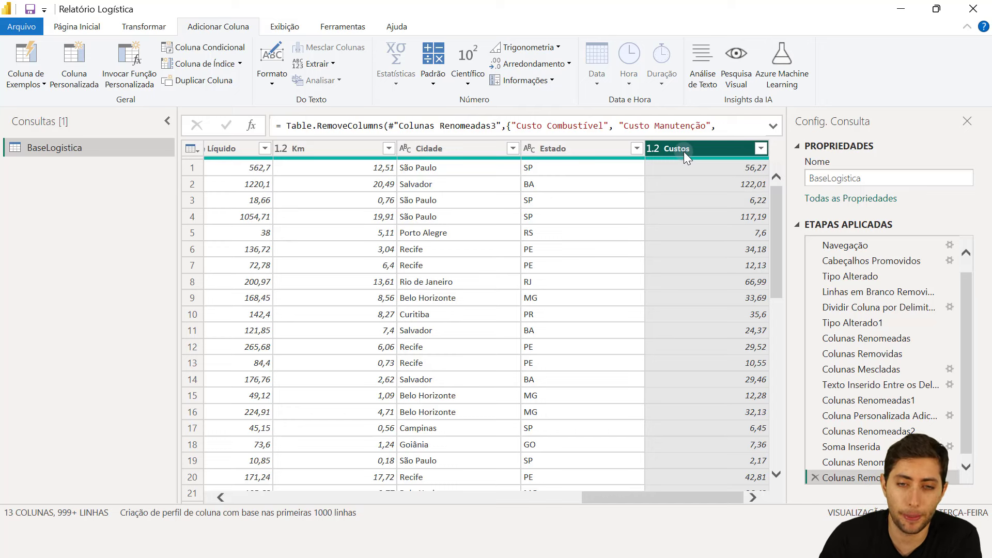
{"action": "scroll", "coordinate": [909, 452], "scroll_direction": "down", "scroll_amount": 1}
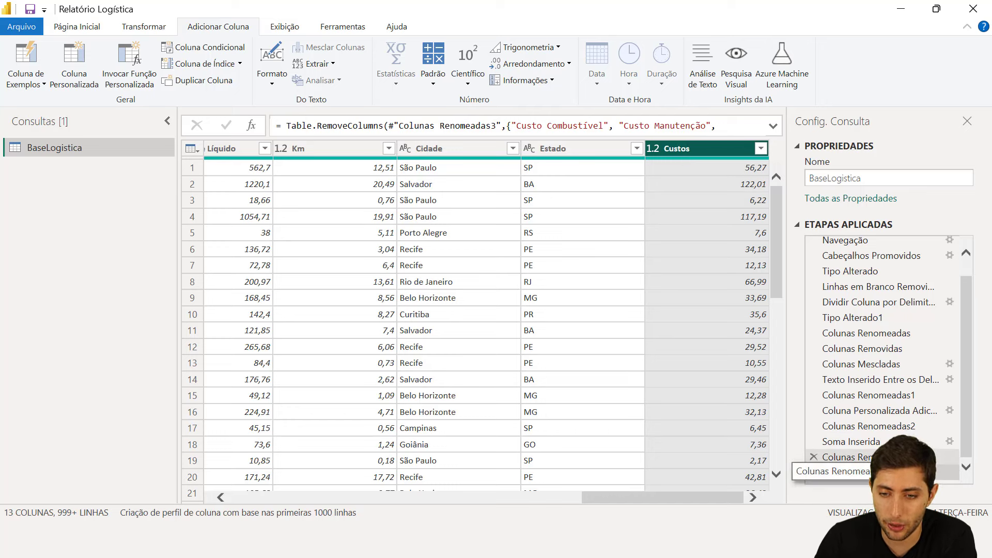
{"action": "left_click", "coordinate": [847, 456]}
{"action": "scroll", "coordinate": [655, 390], "scroll_direction": "right", "scroll_amount": 5}
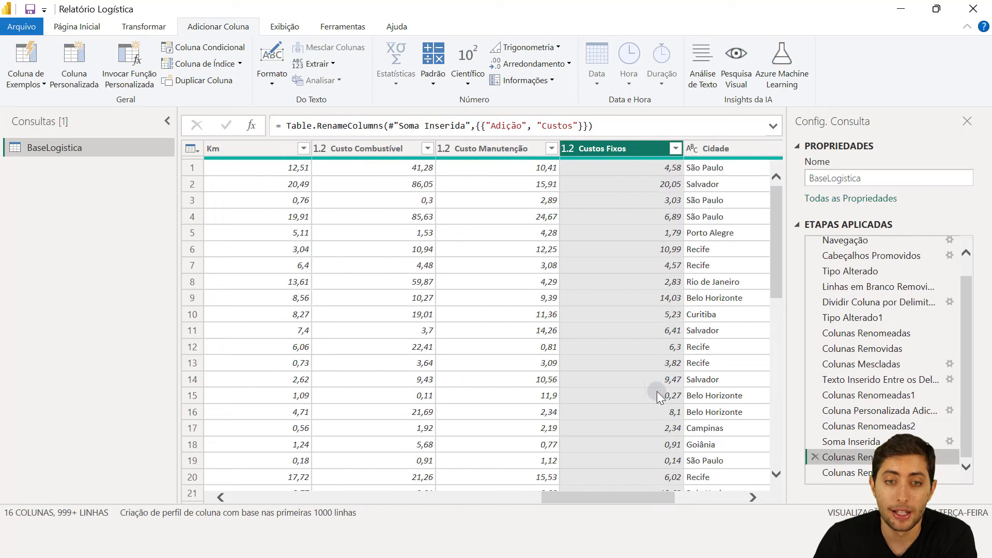
{"action": "scroll", "coordinate": [469, 214], "scroll_direction": "left", "scroll_amount": 3}
{"action": "left_click", "coordinate": [380, 149]}
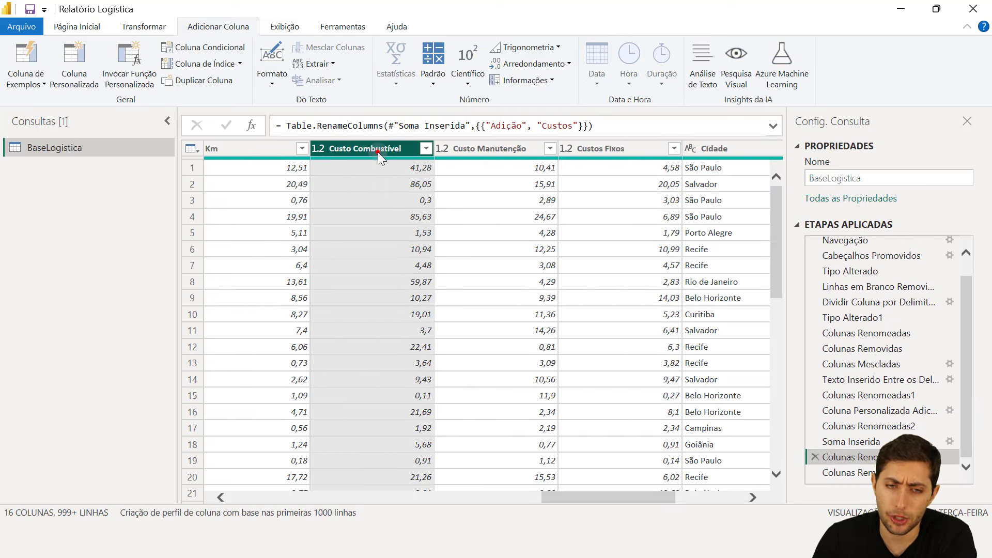
{"action": "left_click", "coordinate": [470, 151]}
{"action": "left_click", "coordinate": [578, 150]}
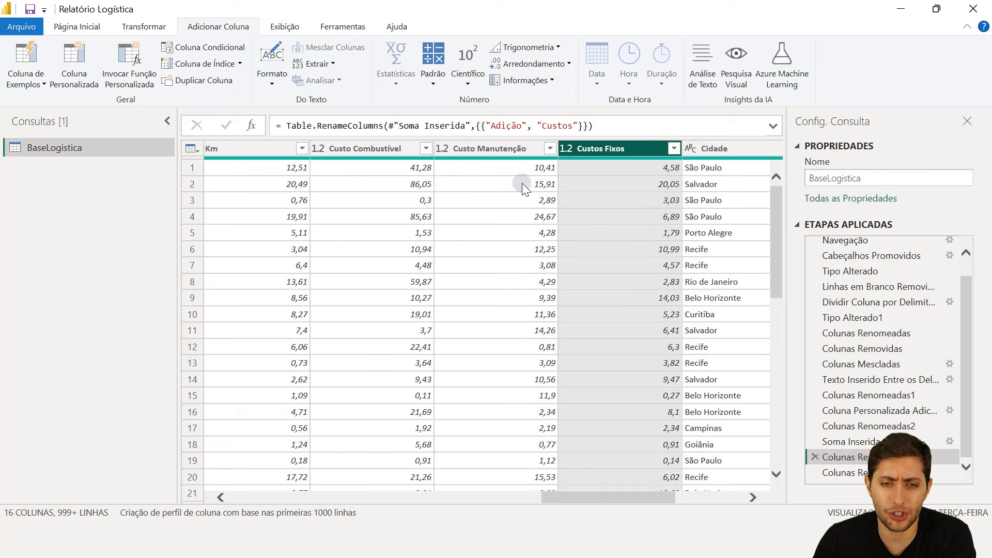
{"action": "scroll", "coordinate": [522, 184], "scroll_direction": "right", "scroll_amount": 5}
{"action": "left_click", "coordinate": [692, 150]}
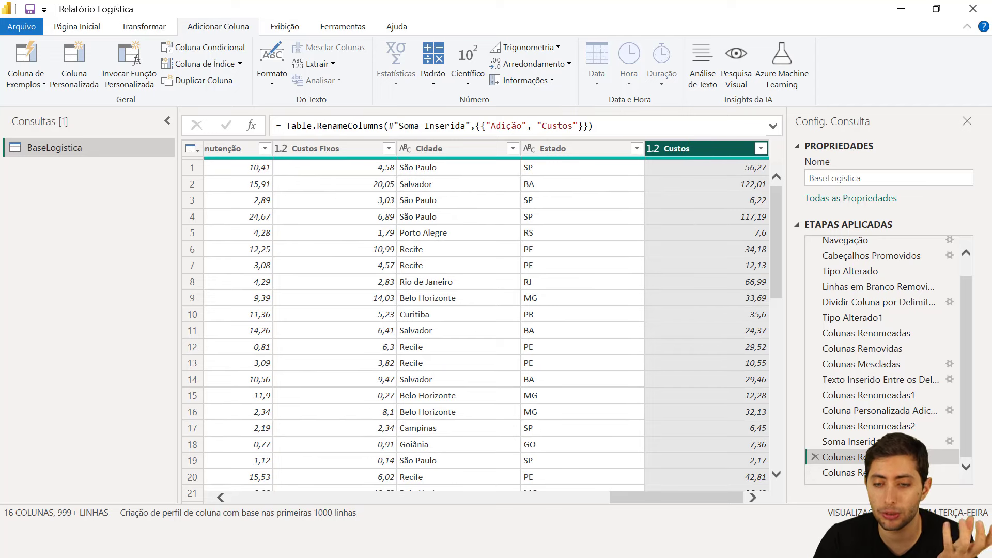
Compare the table before and after the removal of the three cost columns, ending on the last applied step with Custos in view
{"action": "left_click", "coordinate": [852, 473]}
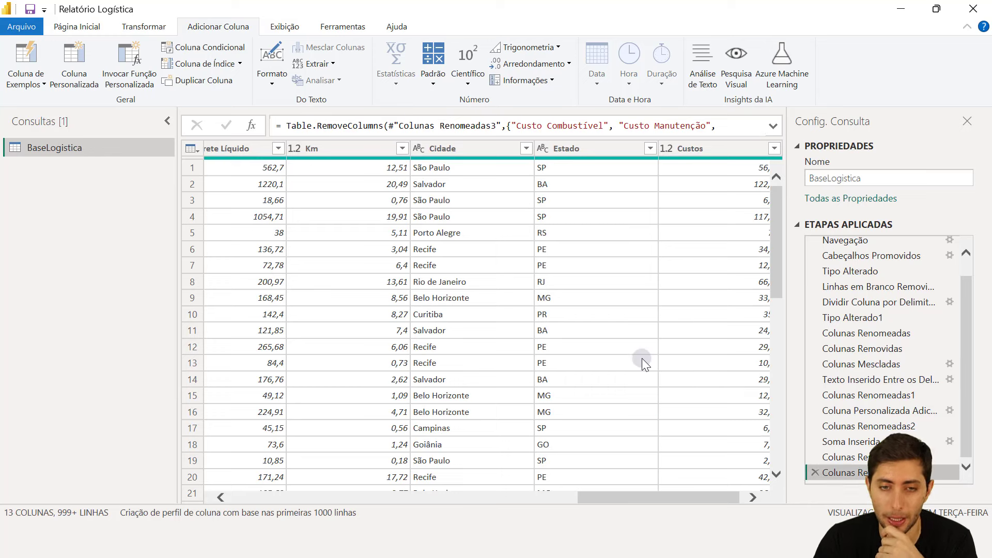
{"action": "left_click", "coordinate": [704, 148]}
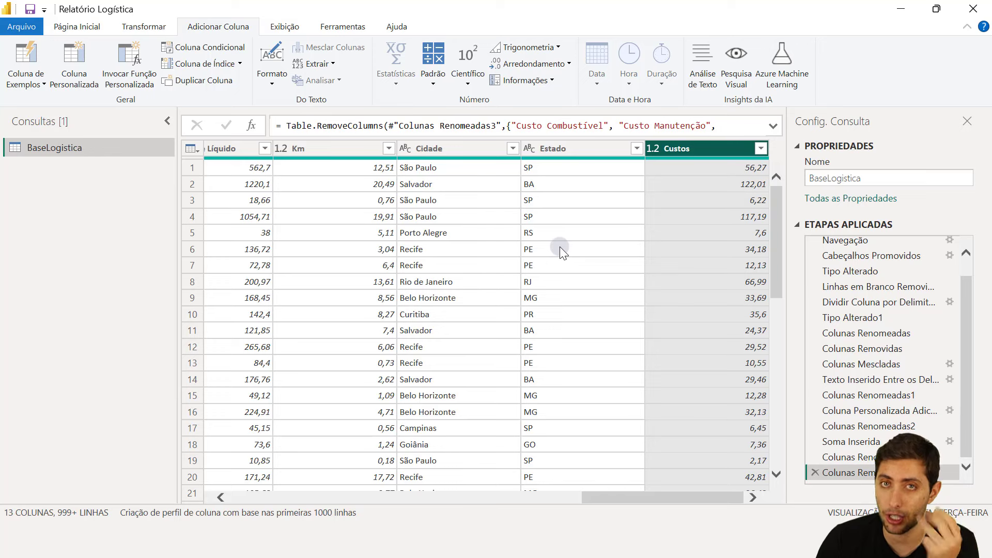
{"action": "left_click", "coordinate": [841, 472]}
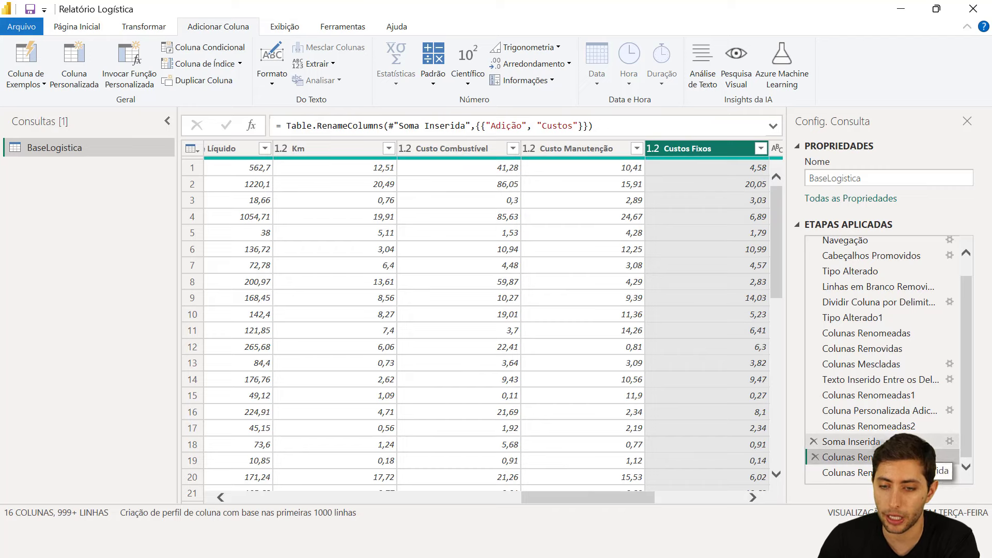
{"action": "scroll", "coordinate": [674, 361], "scroll_direction": "right", "scroll_amount": 3}
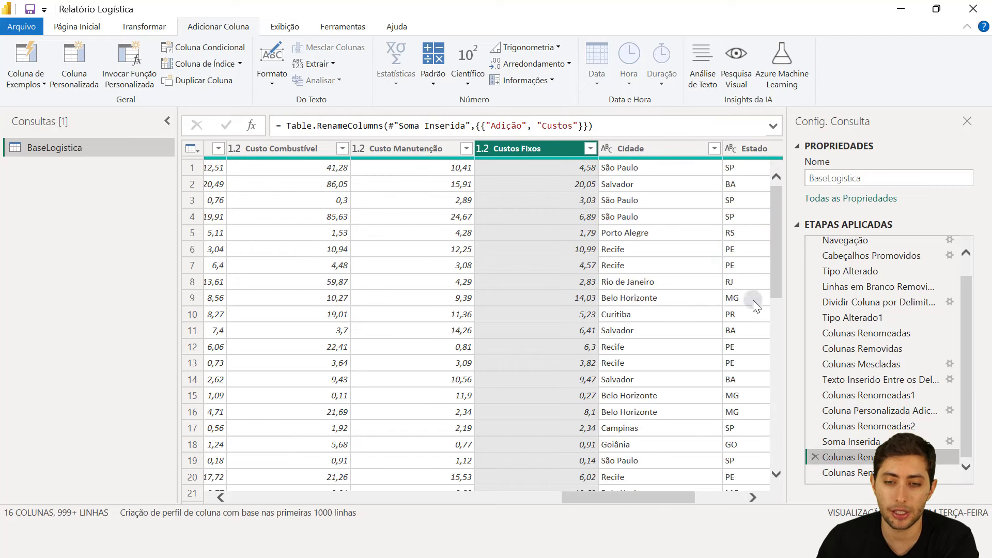
{"action": "left_click", "coordinate": [847, 472]}
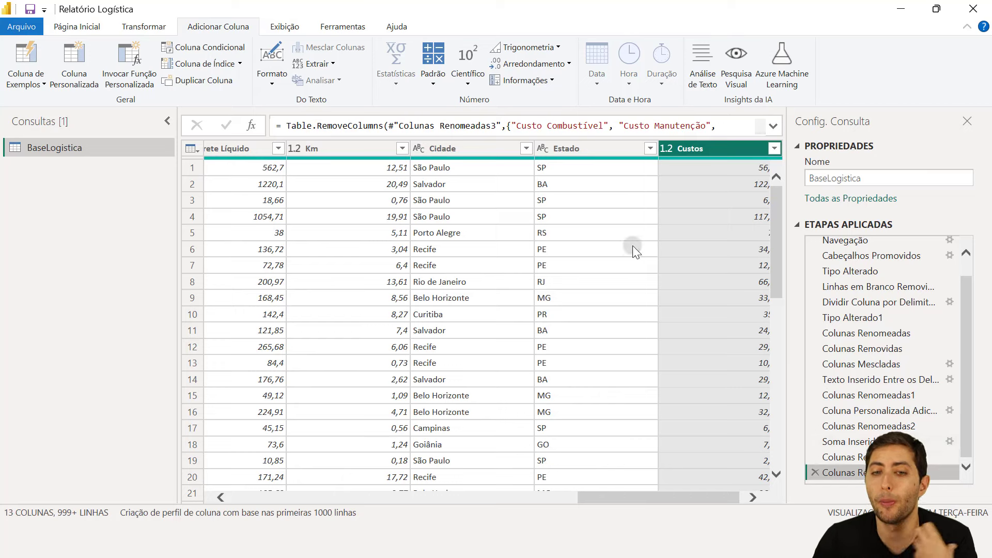
{"action": "scroll", "coordinate": [689, 194], "scroll_direction": "right", "scroll_amount": 1}
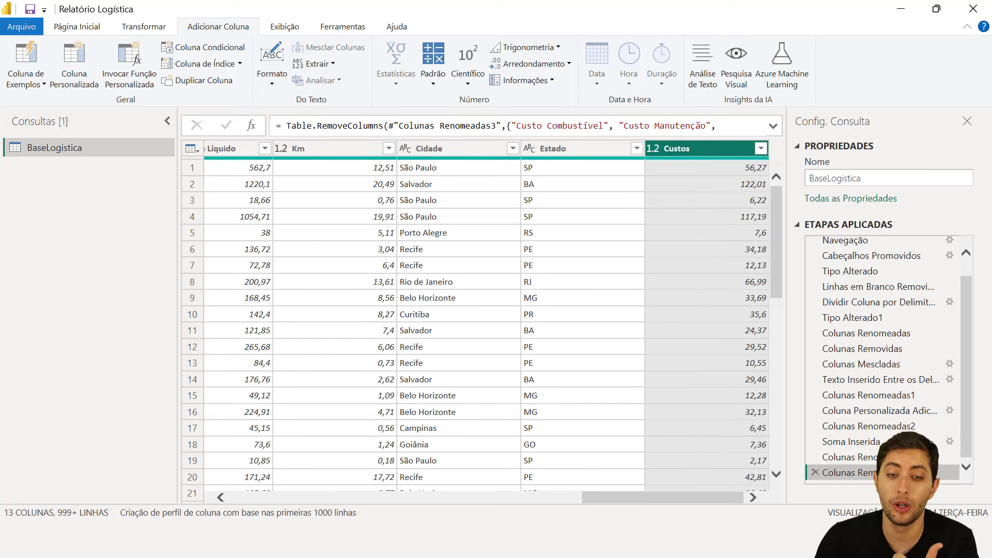
Switch to the Base Logistica workbook in Excel and examine the Marca/Veículo column and the cost columns on the Frete sheet
{"action": "key", "text": "alt+Tab"}
{"action": "double_click", "coordinate": [258, 145]}
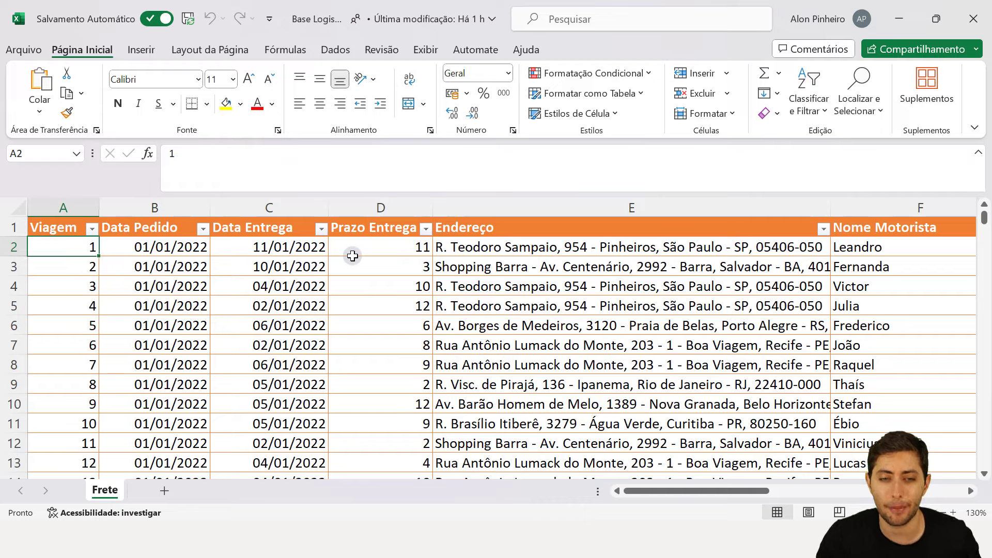
{"action": "scroll", "coordinate": [351, 255], "scroll_direction": "down", "scroll_amount": 1, "text": "ctrl"}
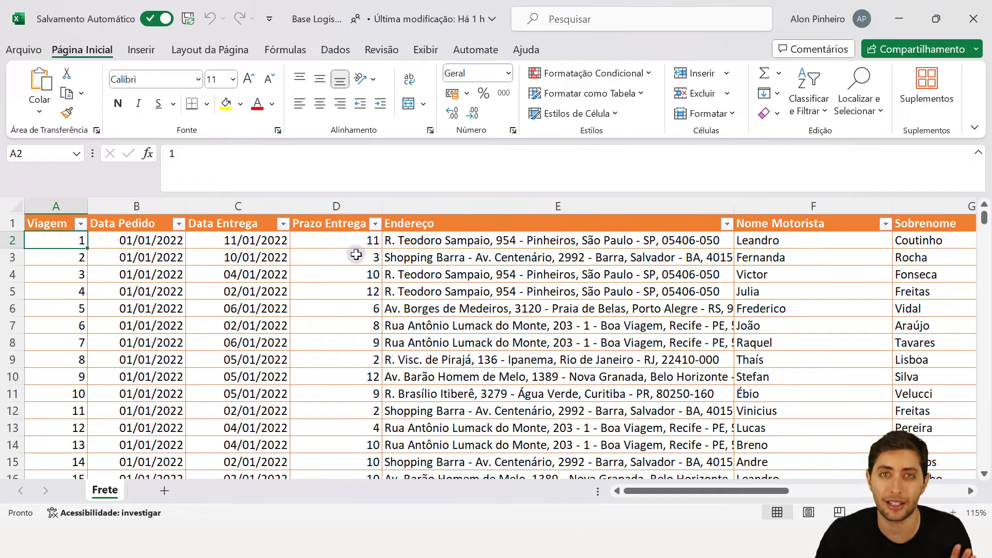
{"action": "scroll", "coordinate": [355, 252], "scroll_direction": "right", "scroll_amount": 5}
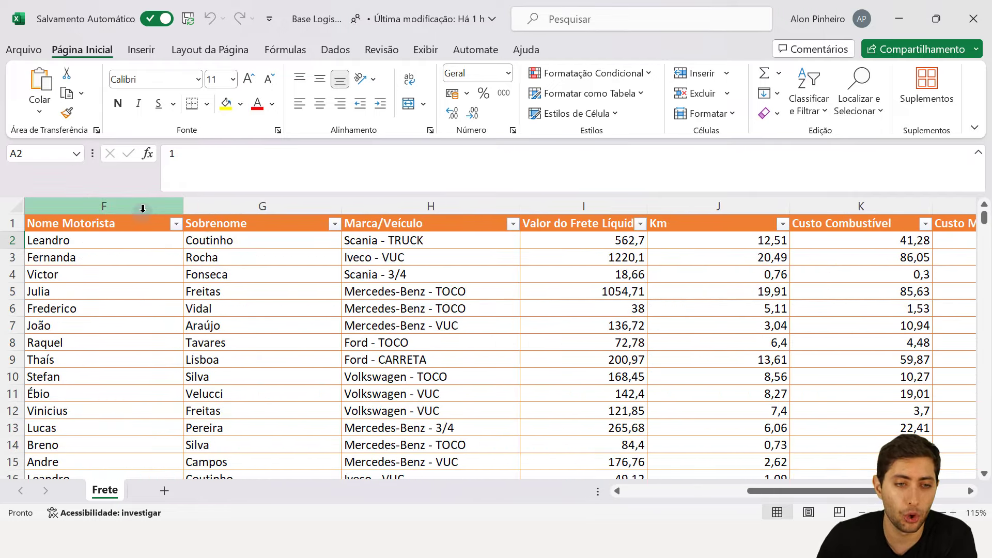
{"action": "left_click", "coordinate": [382, 205]}
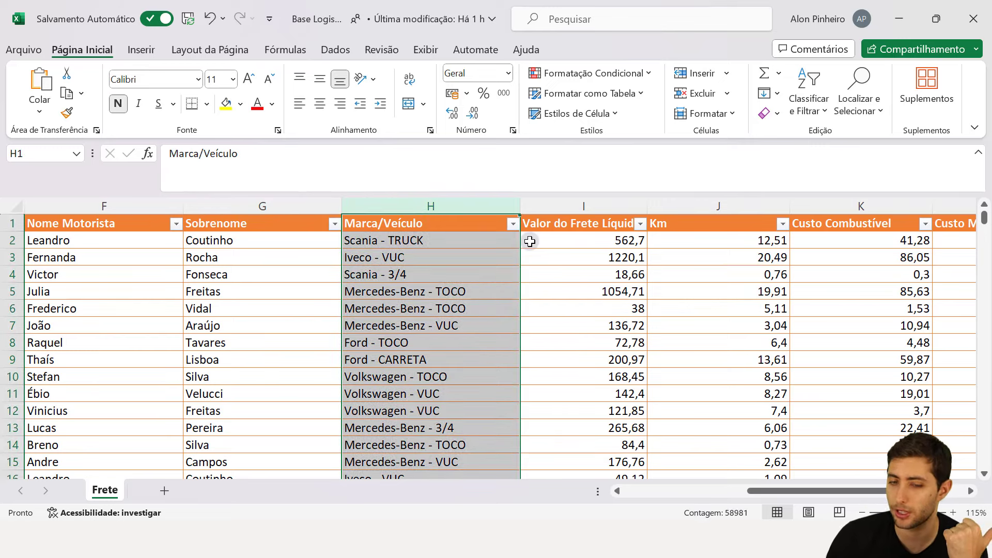
{"action": "scroll", "coordinate": [537, 239], "scroll_direction": "right", "scroll_amount": 3}
{"action": "left_click", "coordinate": [538, 205]}
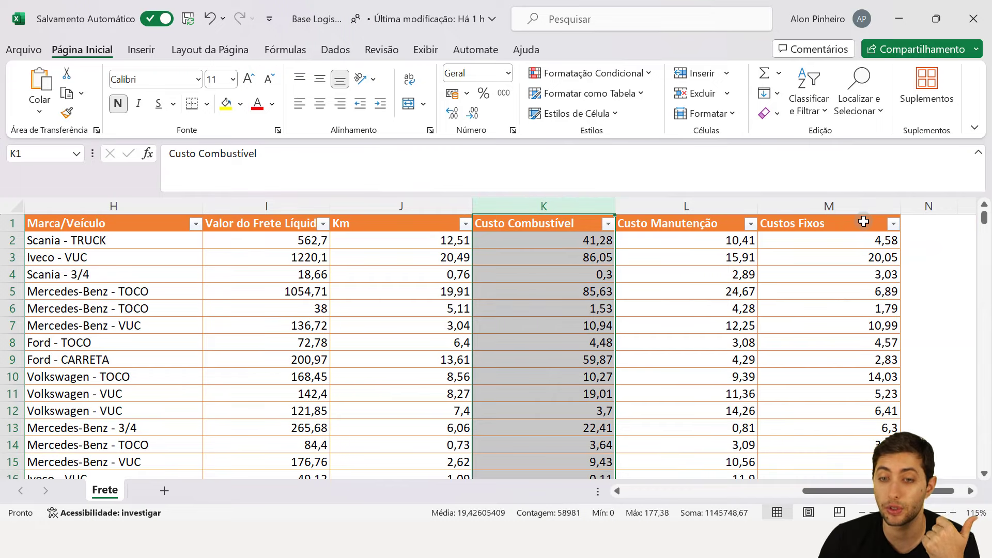
{"action": "scroll", "coordinate": [790, 221], "scroll_direction": "right", "scroll_amount": 2}
{"action": "left_click", "coordinate": [773, 221]}
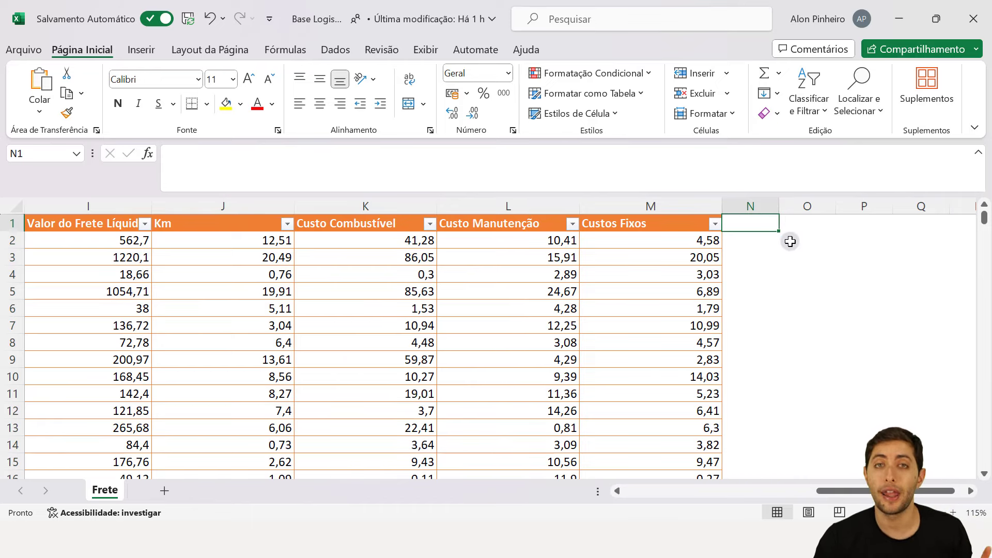
Check the original Endereço column on the Frete sheet, close the workbook and return to the Power Query editor
{"action": "scroll", "coordinate": [794, 247], "scroll_direction": "left", "scroll_amount": 10}
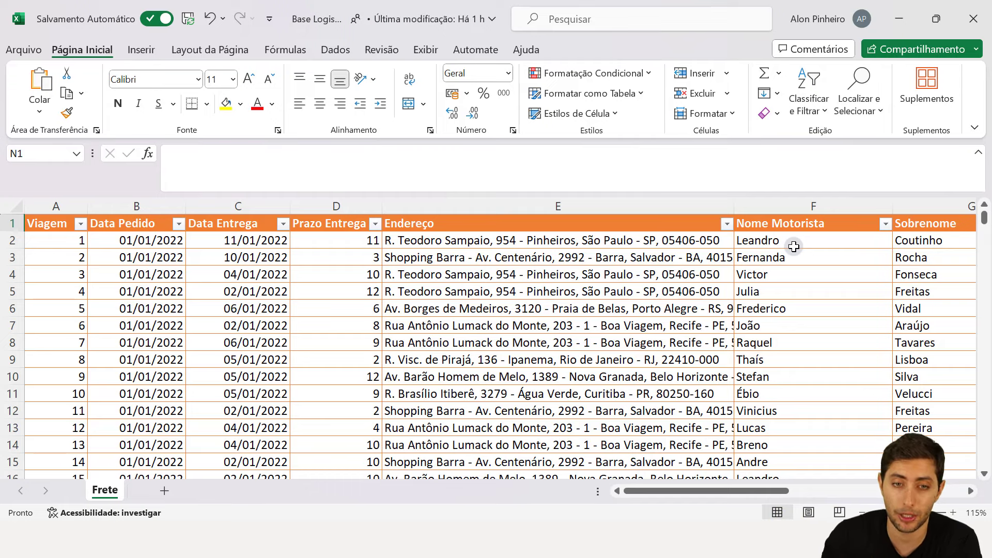
{"action": "left_click", "coordinate": [578, 246]}
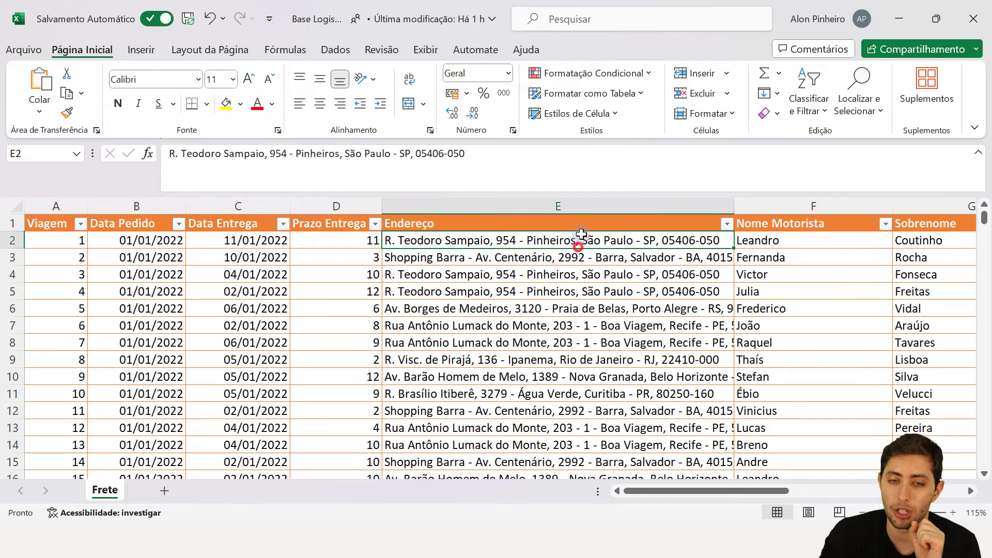
{"action": "left_click", "coordinate": [582, 228]}
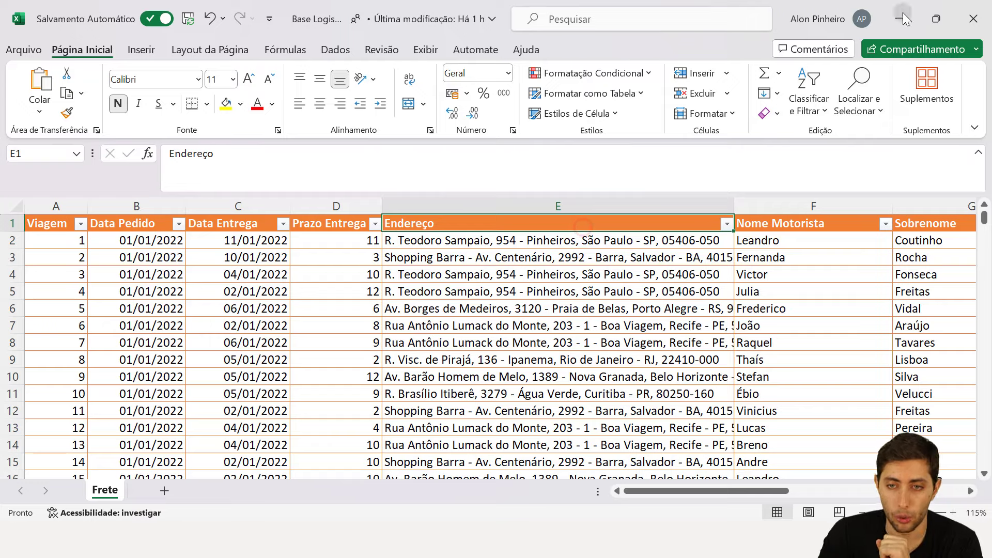
{"action": "left_click", "coordinate": [969, 21]}
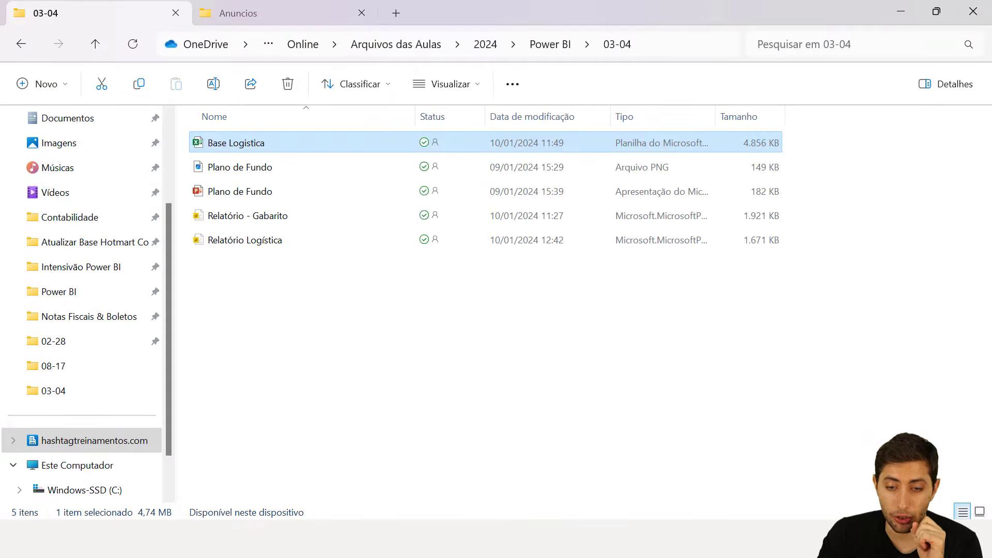
{"action": "left_click", "coordinate": [741, 473]}
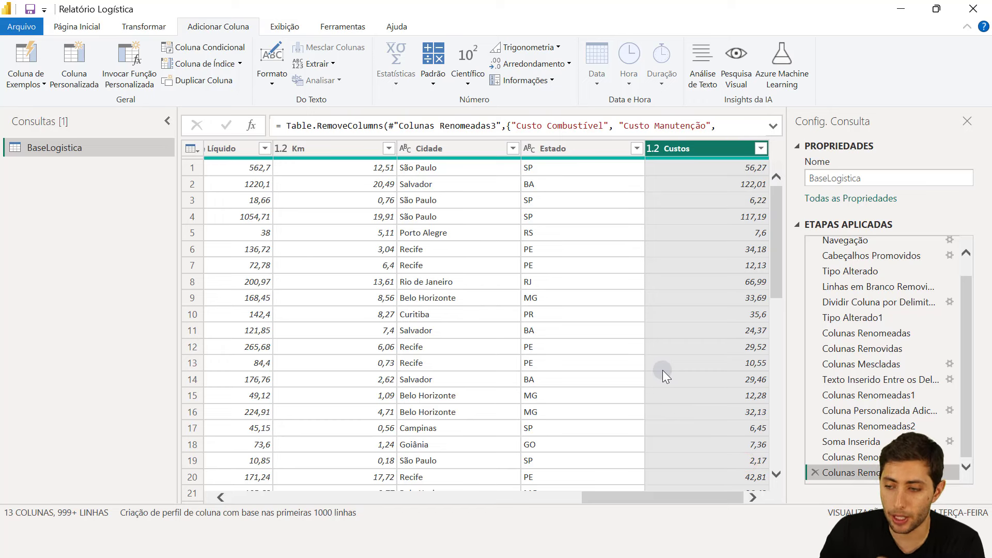
Review the BaseLogistica table from Custos back to the first columns, and examine Data Entrega and Prazo Entrega
{"action": "scroll", "coordinate": [662, 370], "scroll_direction": "left", "scroll_amount": 2}
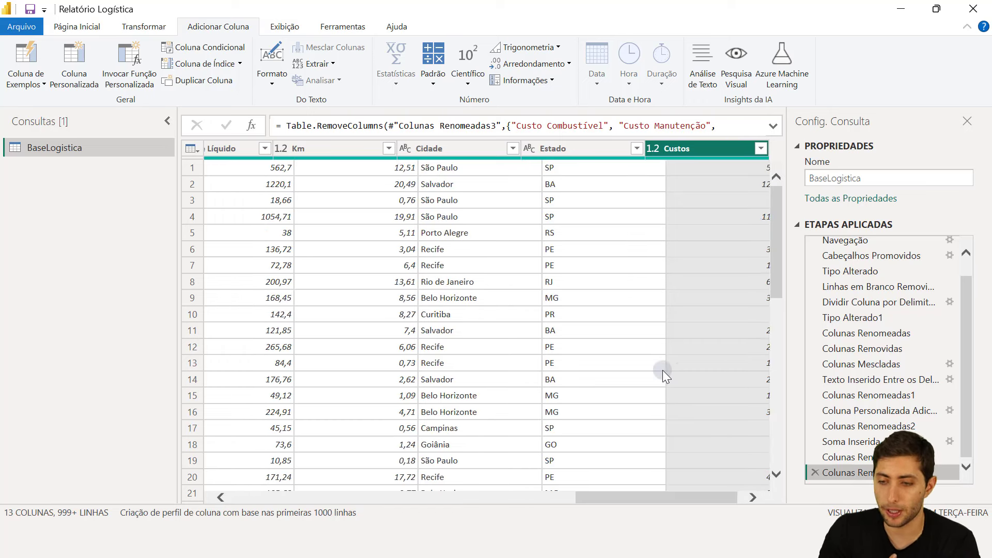
{"action": "scroll", "coordinate": [662, 370], "scroll_direction": "right", "scroll_amount": 2}
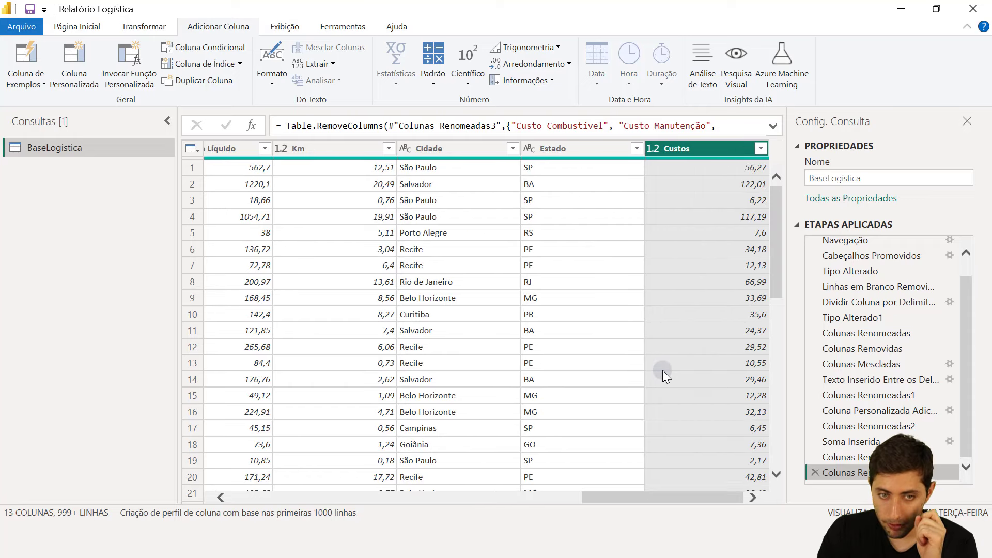
{"action": "scroll", "coordinate": [662, 370], "scroll_direction": "left", "scroll_amount": 15}
{"action": "left_click", "coordinate": [404, 153]}
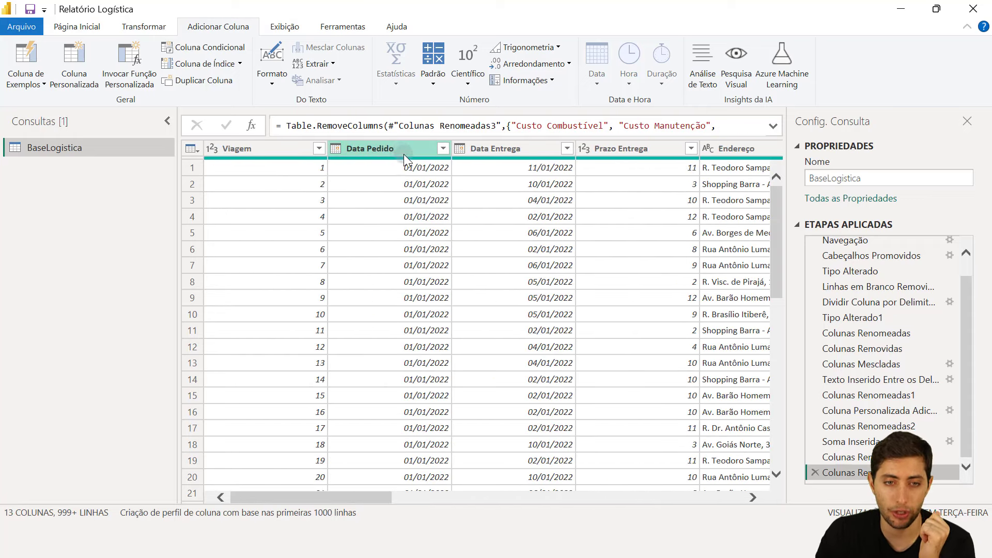
{"action": "left_click", "coordinate": [475, 155]}
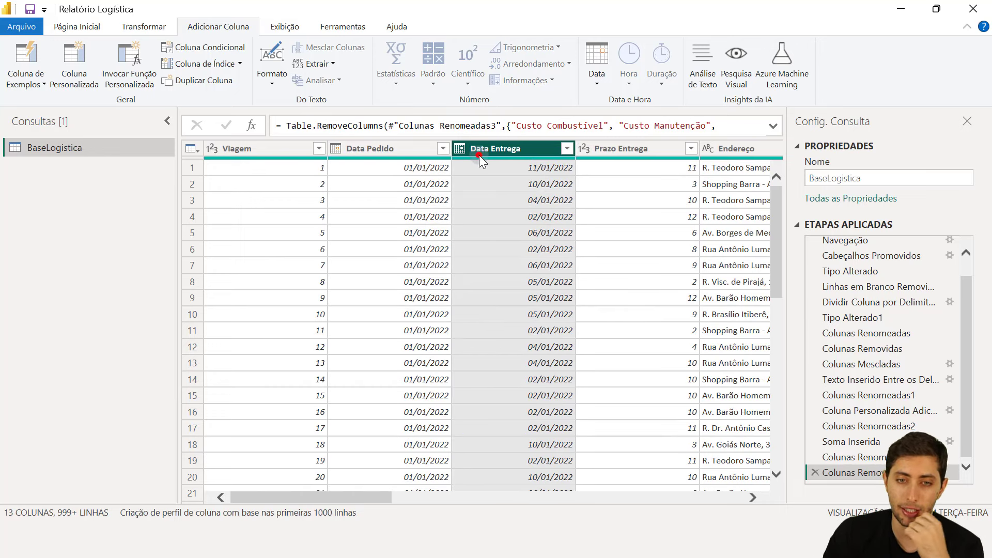
{"action": "left_click", "coordinate": [627, 140]}
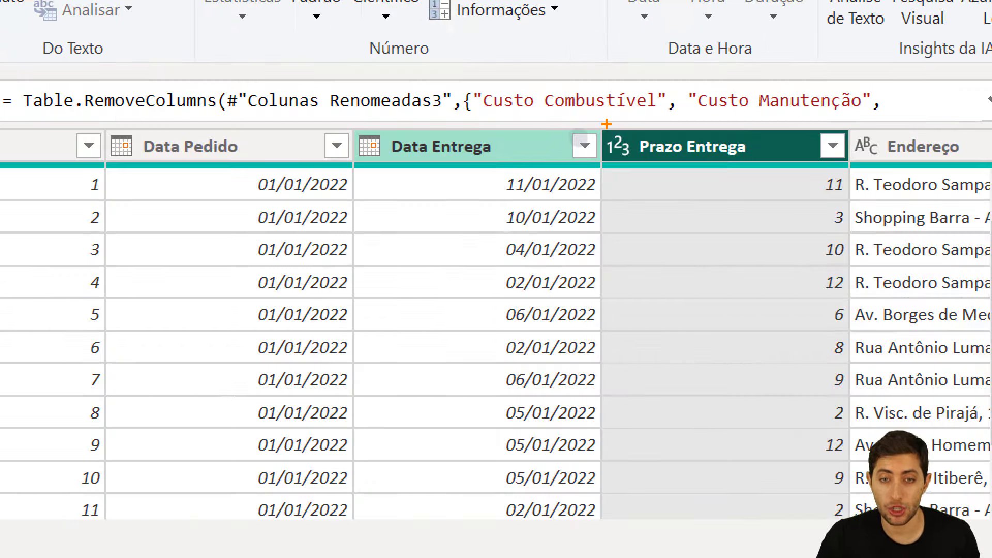
{"action": "mouse_move", "coordinate": [601, 124]}
{"action": "left_mouse_down"}
{"action": "mouse_move", "coordinate": [784, 465]}
{"action": "mouse_move", "coordinate": [851, 542]}
{"action": "left_mouse_up"}
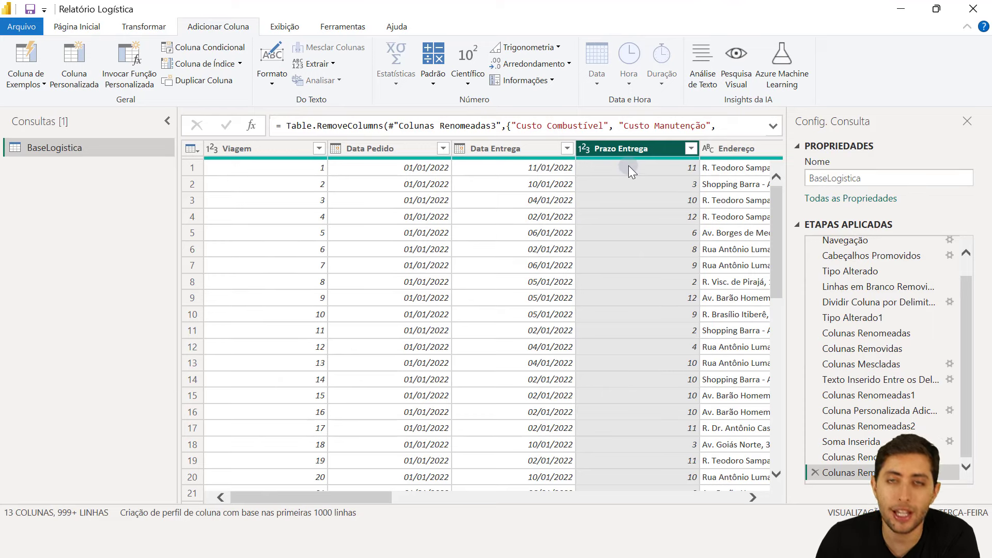
{"action": "left_click", "coordinate": [664, 183]}
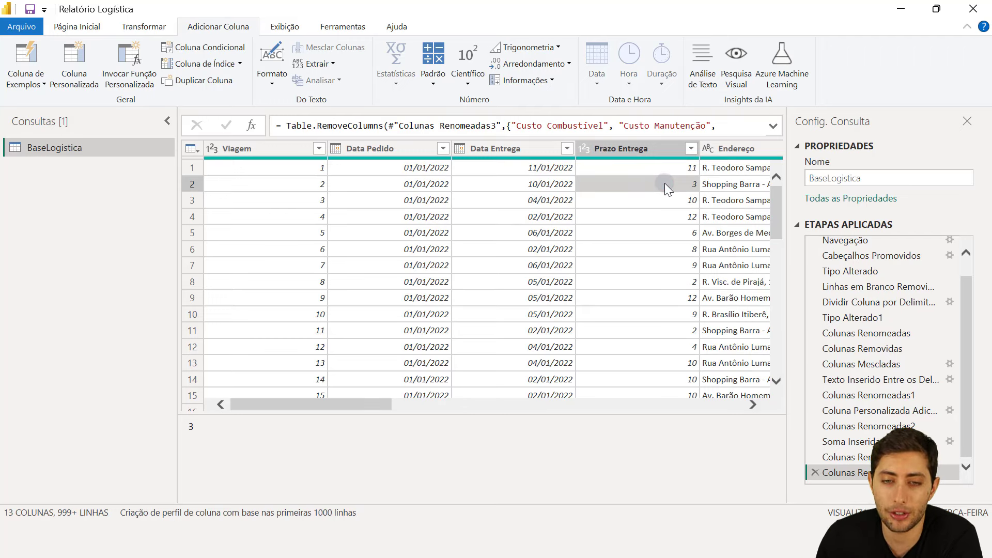
{"action": "left_click", "coordinate": [656, 148]}
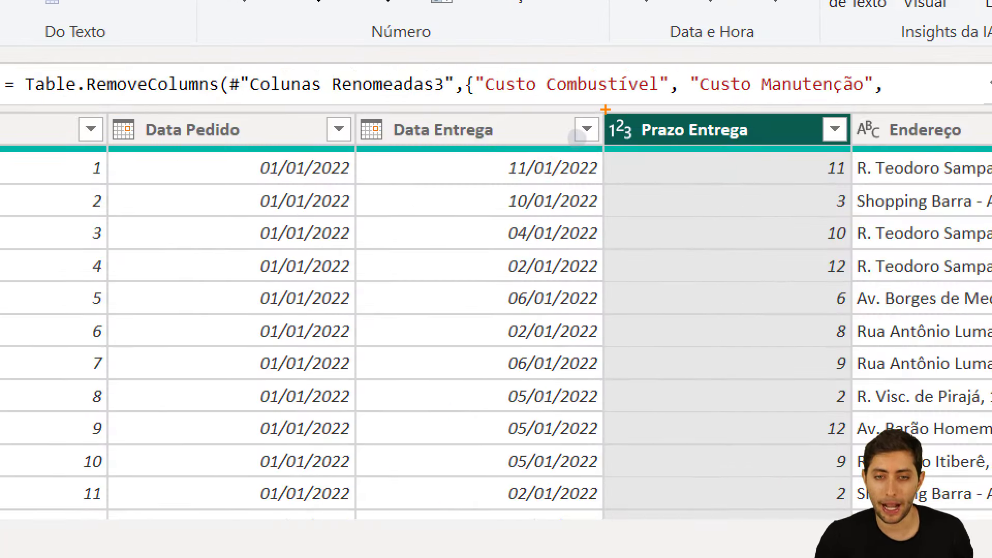
{"action": "mouse_move", "coordinate": [604, 110]}
{"action": "left_mouse_down"}
{"action": "mouse_move", "coordinate": [763, 467]}
{"action": "mouse_move", "coordinate": [854, 520]}
{"action": "left_mouse_up"}
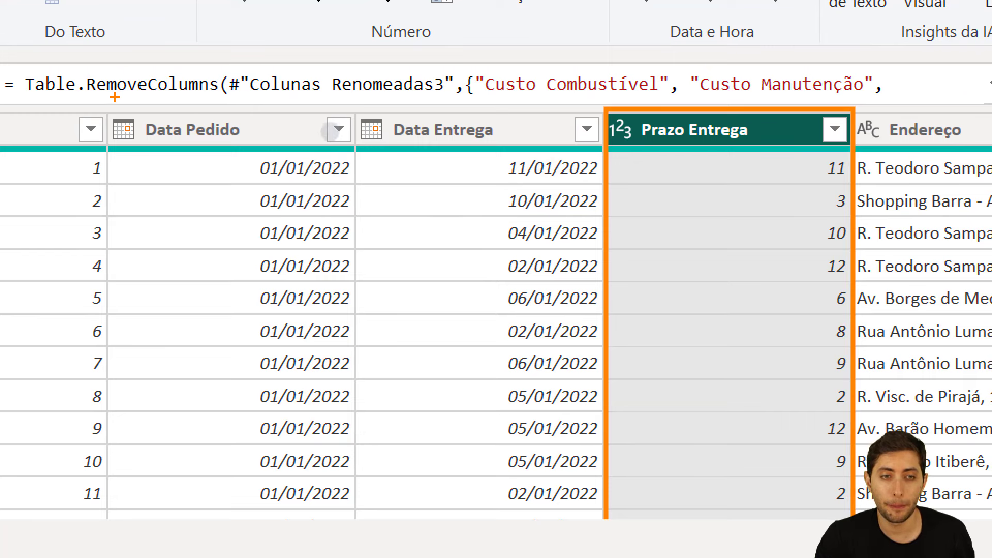
{"action": "mouse_move", "coordinate": [106, 98]}
{"action": "left_mouse_down"}
{"action": "mouse_move", "coordinate": [365, 277]}
{"action": "mouse_move", "coordinate": [602, 519]}
{"action": "left_mouse_up"}
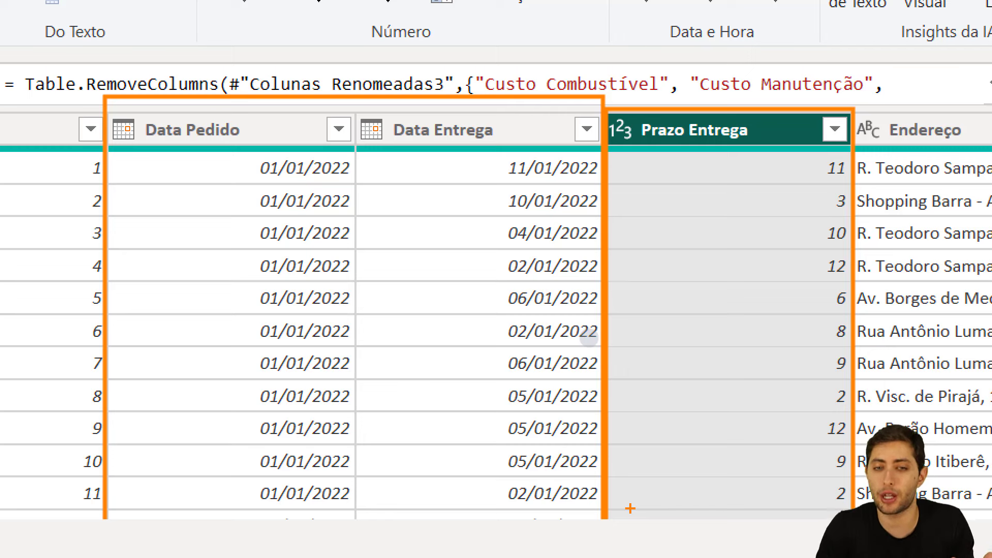
{"action": "key", "text": "ctrl+z"}
{"action": "key", "text": "ctrl+z"}
{"action": "mouse_move", "coordinate": [356, 152]}
{"action": "left_mouse_down"}
{"action": "mouse_move", "coordinate": [515, 211]}
{"action": "mouse_move", "coordinate": [603, 187]}
{"action": "left_mouse_up"}
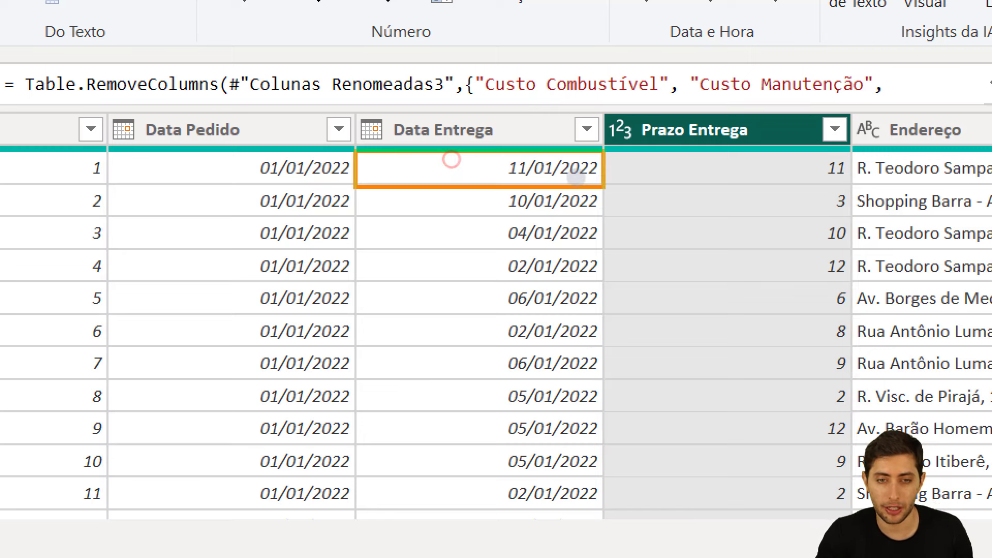
{"action": "left_click_drag", "start_coordinate": [117, 153], "coordinate": [354, 185]}
{"action": "key", "text": "ctrl+z"}
{"action": "key", "text": "ctrl+z"}
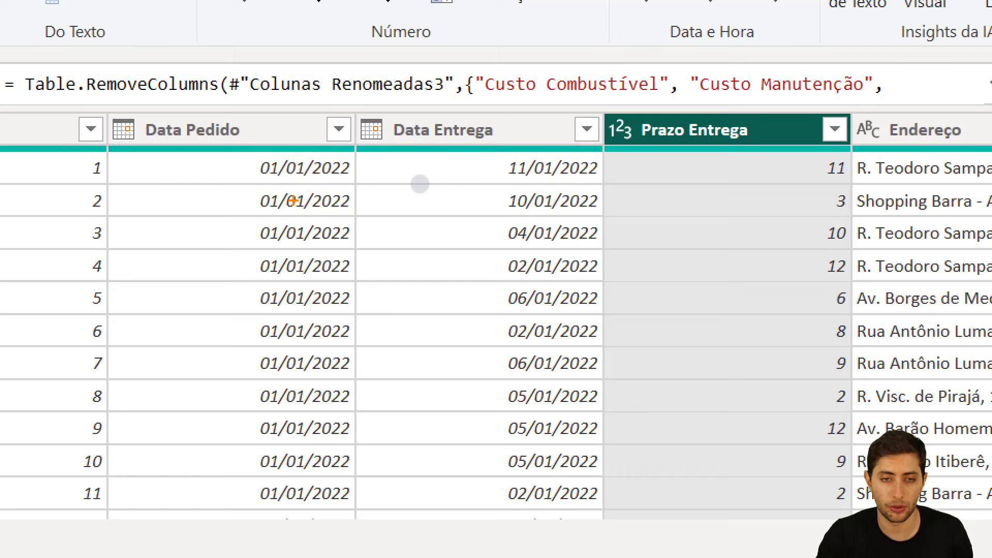
{"action": "left_click_drag", "start_coordinate": [237, 186], "coordinate": [599, 218]}
{"action": "key", "text": "ctrl+z"}
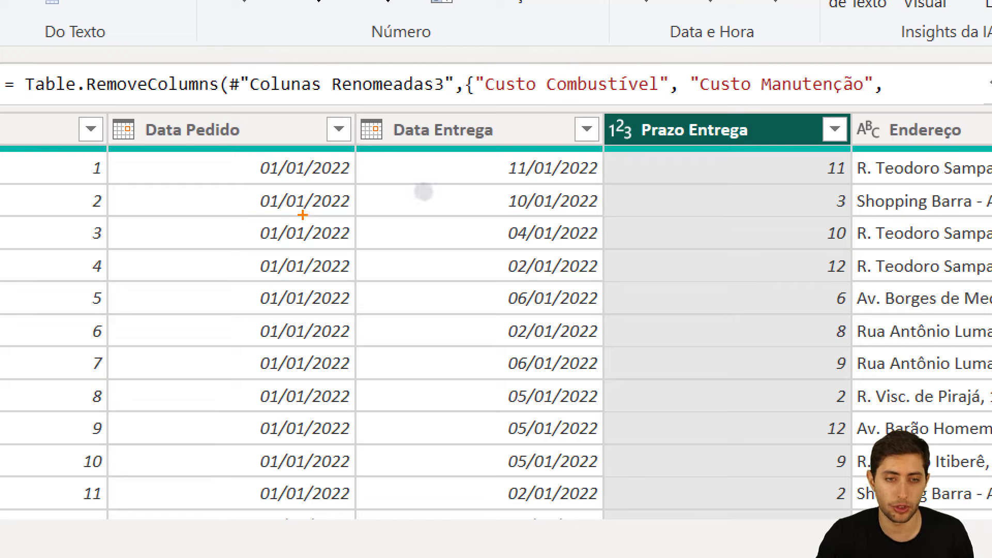
{"action": "left_click_drag", "start_coordinate": [241, 220], "coordinate": [608, 256]}
{"action": "key", "text": "Escape"}
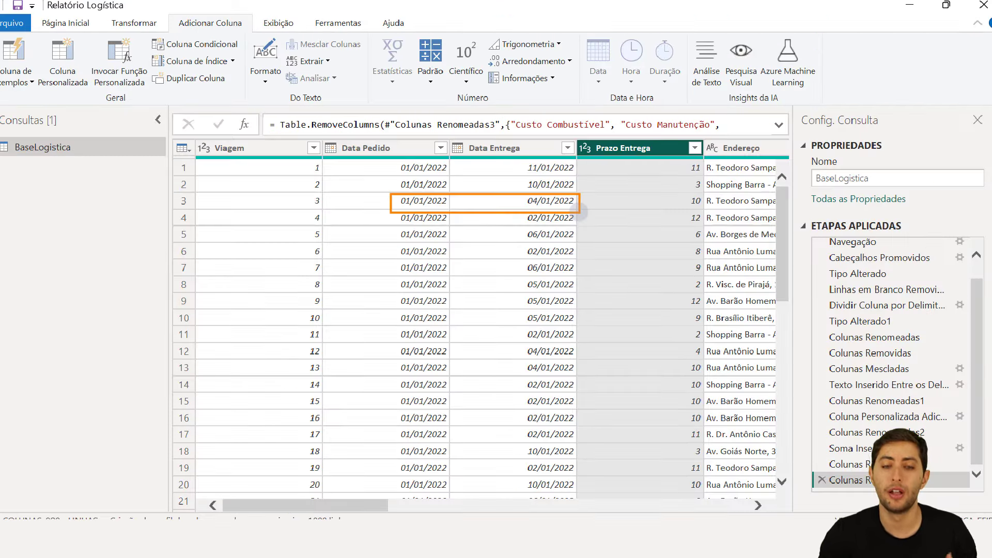
Add a column that subtracts Data Pedido from Data Entrega in days, using Subtrair Dias
{"action": "left_click", "coordinate": [516, 148]}
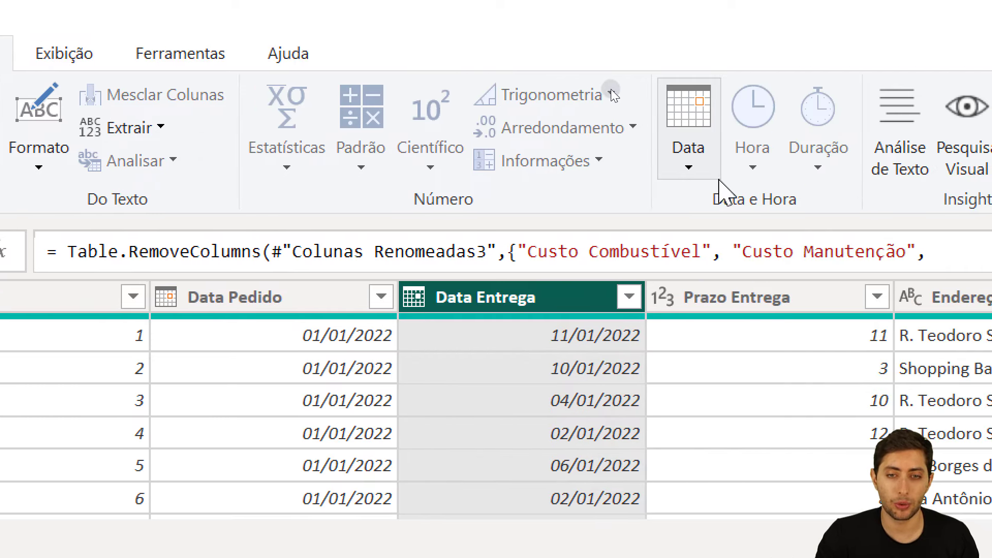
{"action": "left_click", "coordinate": [703, 170]}
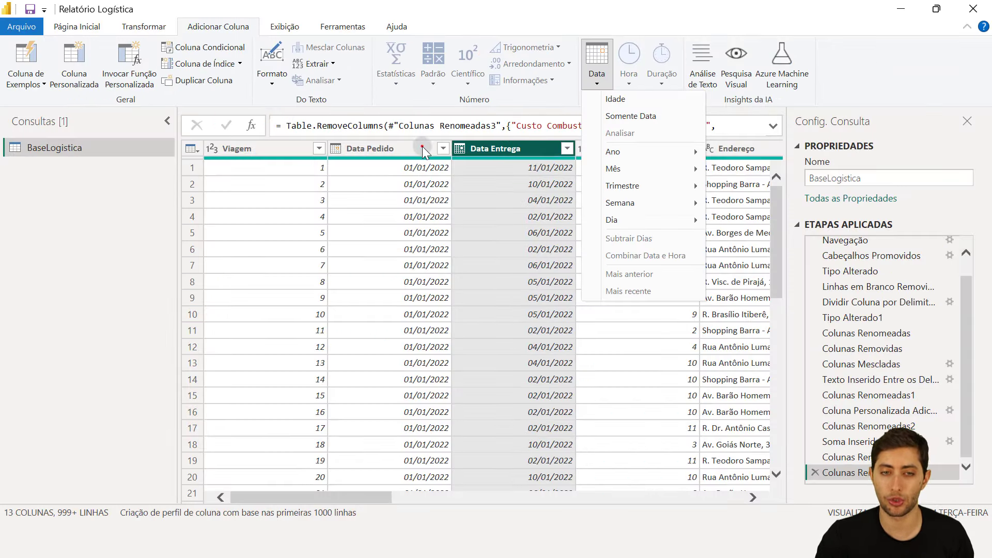
{"action": "left_click", "coordinate": [423, 150]}
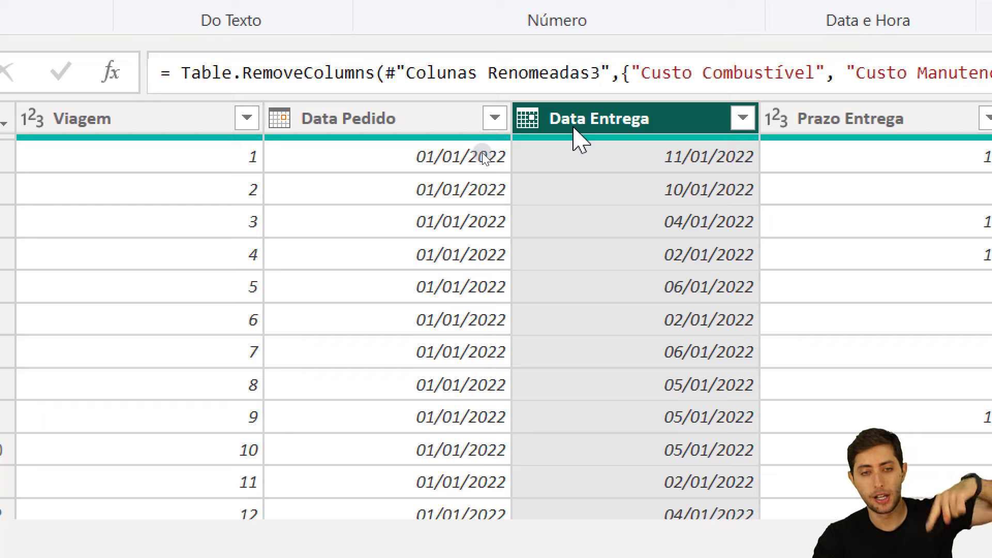
{"action": "left_click", "coordinate": [459, 134], "text": "ctrl"}
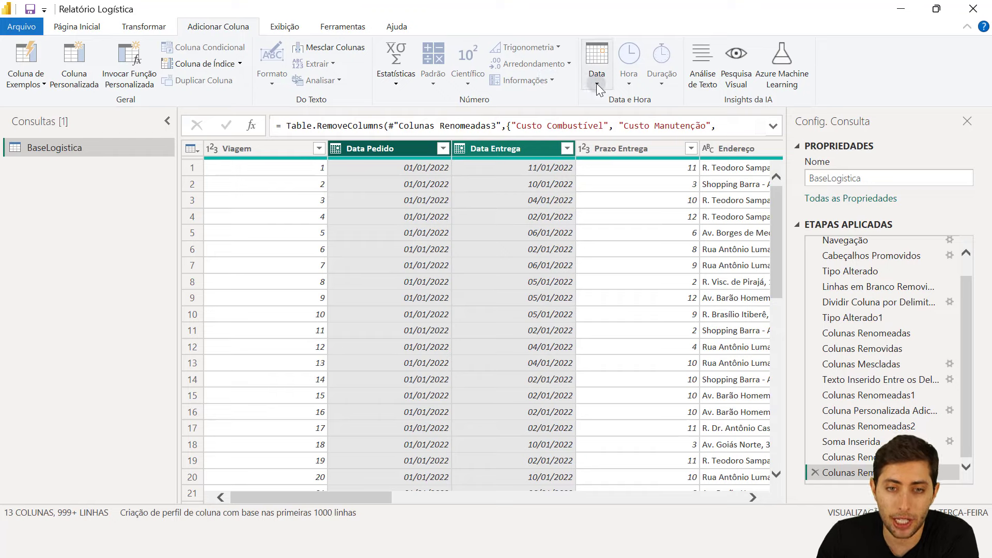
{"action": "left_click", "coordinate": [596, 84]}
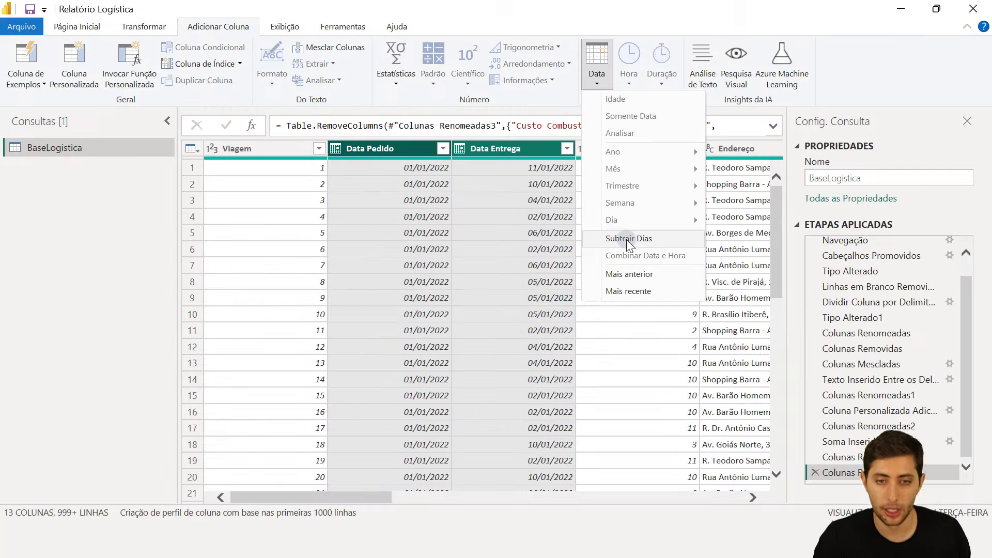
{"action": "left_click", "coordinate": [627, 240]}
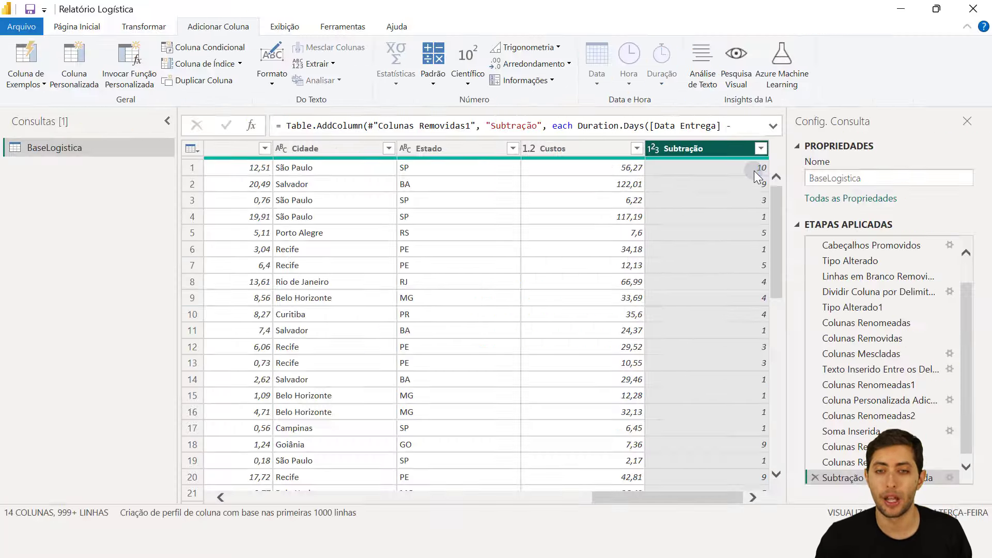
Check the day differences against the date columns and rename the Subtração column to Tempo Entrega
{"action": "scroll", "coordinate": [759, 171], "scroll_direction": "left", "scroll_amount": 10}
{"action": "scroll", "coordinate": [404, 199], "scroll_direction": "left", "scroll_amount": 10}
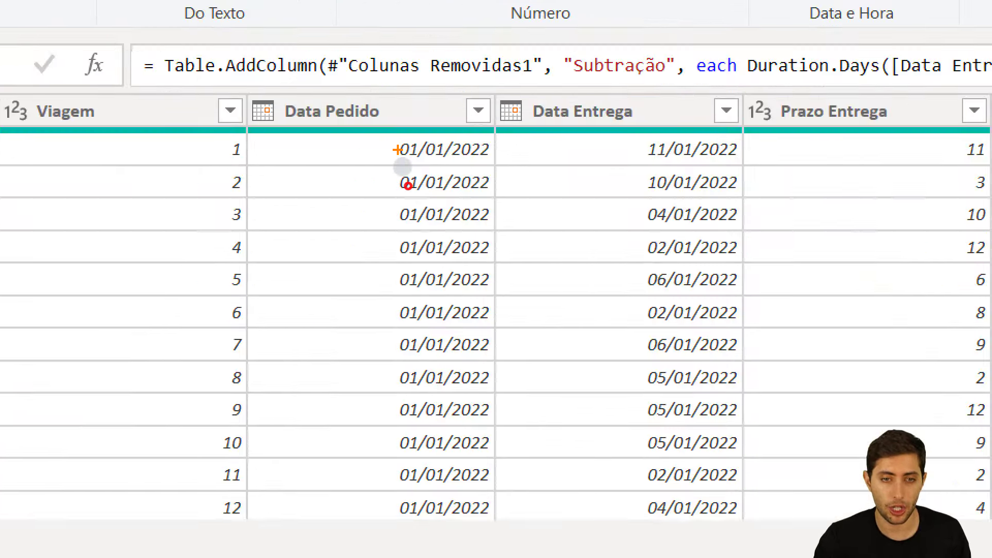
{"action": "left_click_drag", "start_coordinate": [391, 132], "coordinate": [749, 170]}
{"action": "left_click_drag", "start_coordinate": [383, 162], "coordinate": [744, 203]}
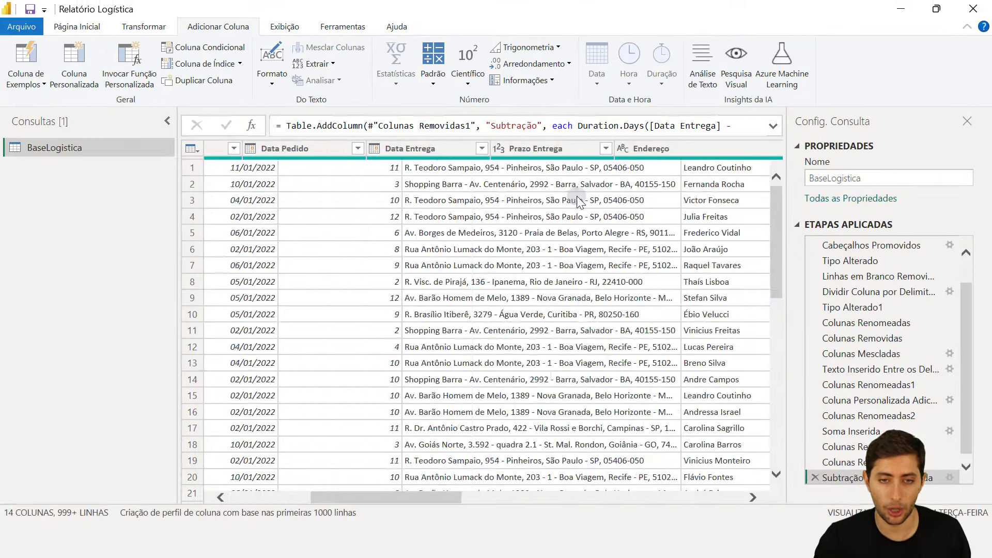
{"action": "scroll", "coordinate": [576, 197], "scroll_direction": "right", "scroll_amount": 10}
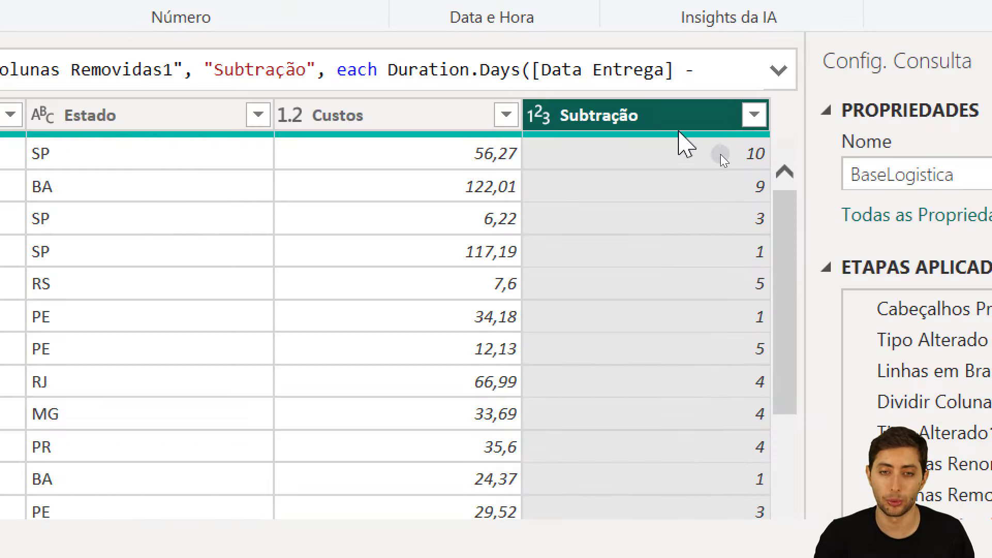
{"action": "double_click", "coordinate": [661, 115]}
{"action": "type", "text": "Tem"}
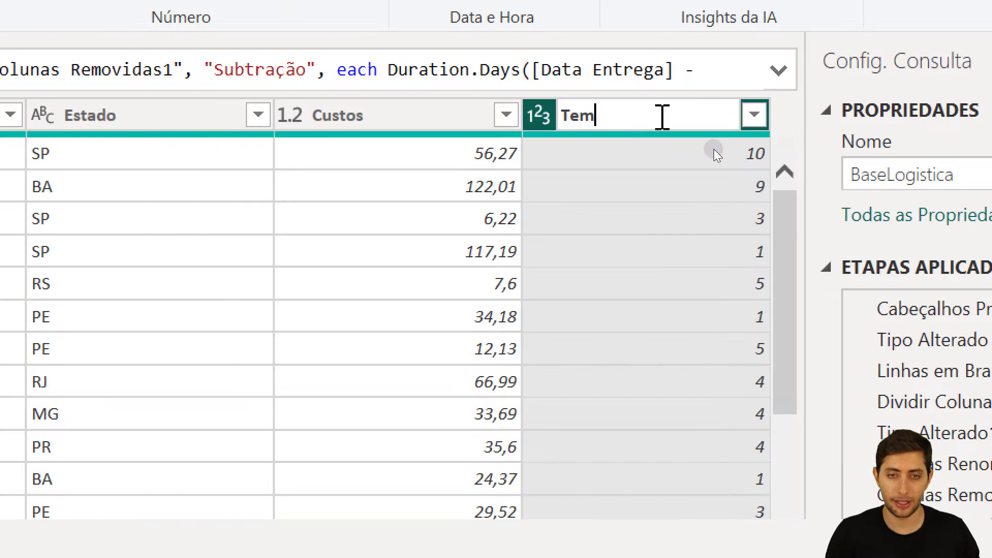
{"action": "type", "text": "po Entrega"}
{"action": "key", "text": "Return"}
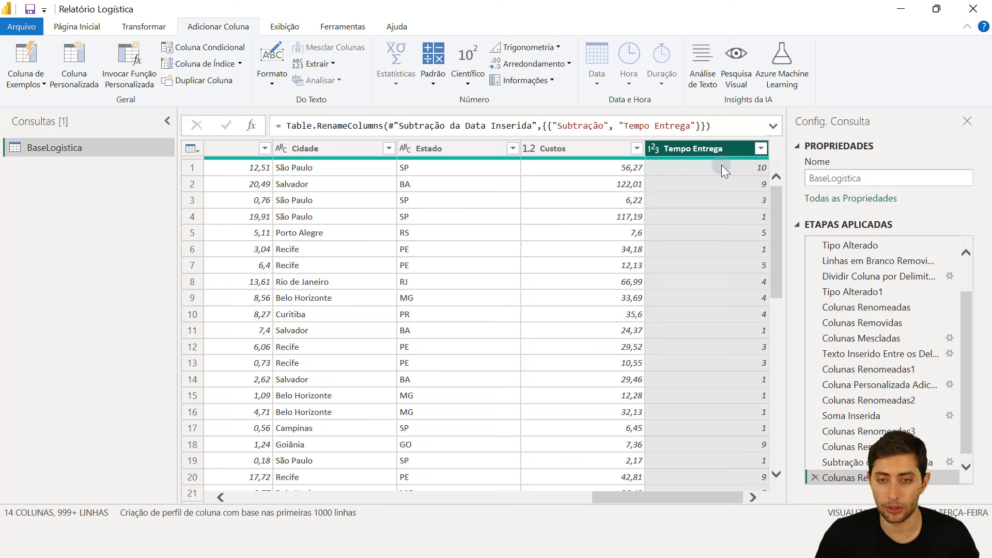
Select the Prazo Entrega column, and open a blank WordPad document with the view enlarged
{"action": "scroll", "coordinate": [721, 166], "scroll_direction": "left", "scroll_amount": 10}
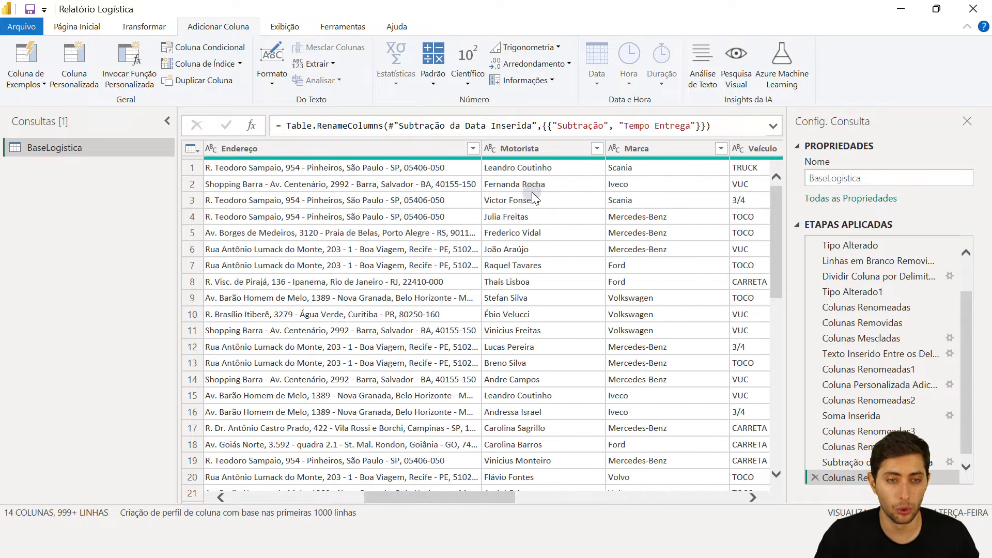
{"action": "scroll", "coordinate": [534, 198], "scroll_direction": "left", "scroll_amount": 10}
{"action": "left_click", "coordinate": [594, 146]}
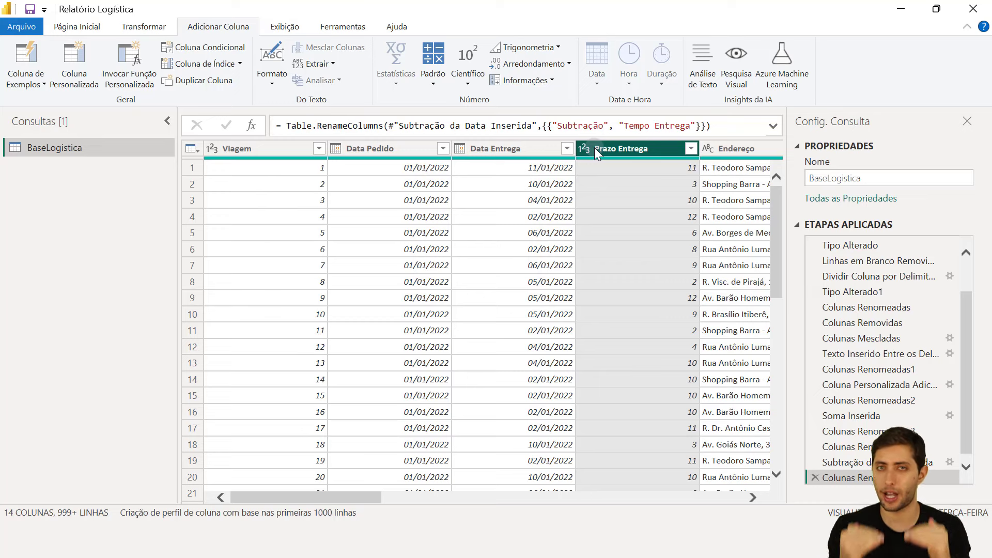
{"action": "key", "text": "super"}
{"action": "type", "text": "wordpad"}
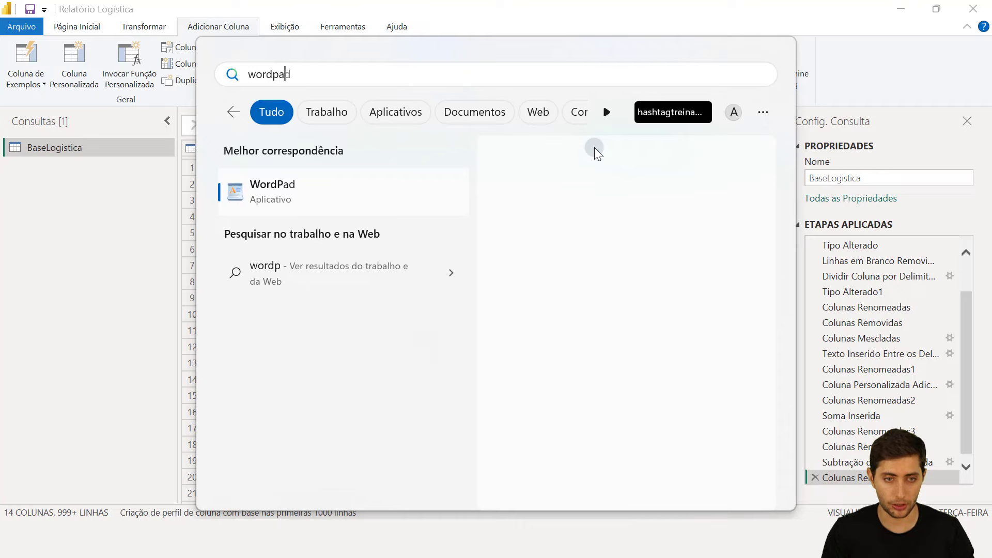
{"action": "key", "text": "Return"}
{"action": "scroll", "coordinate": [594, 147], "scroll_direction": "up", "scroll_amount": 5, "text": "ctrl"}
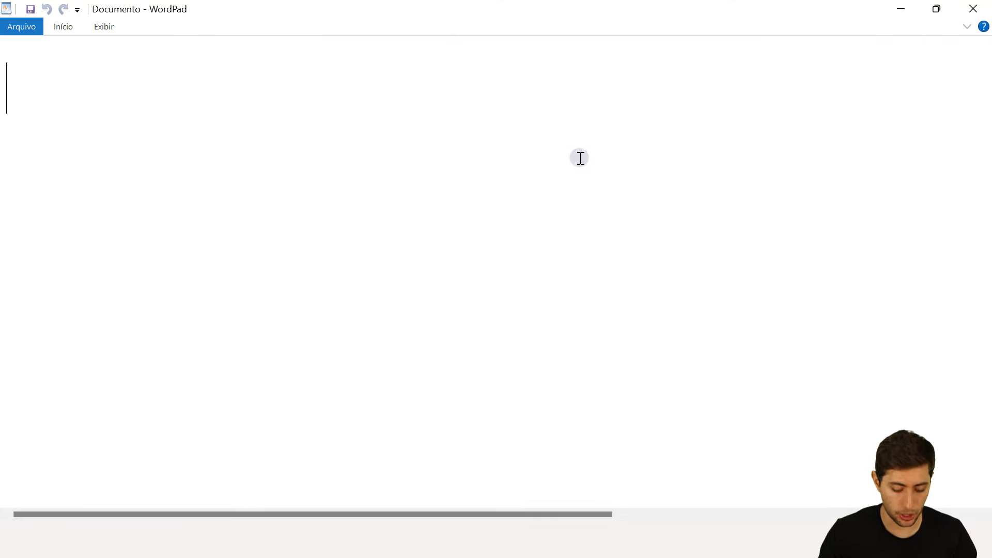
Write the on-time rule "Se Tempo Entrega <= Prazo Entrega (OK)" in the document
{"action": "type", "text": "Se Ten"}
{"action": "key", "text": "BackSpace"}
{"action": "type", "text": "mpo "}
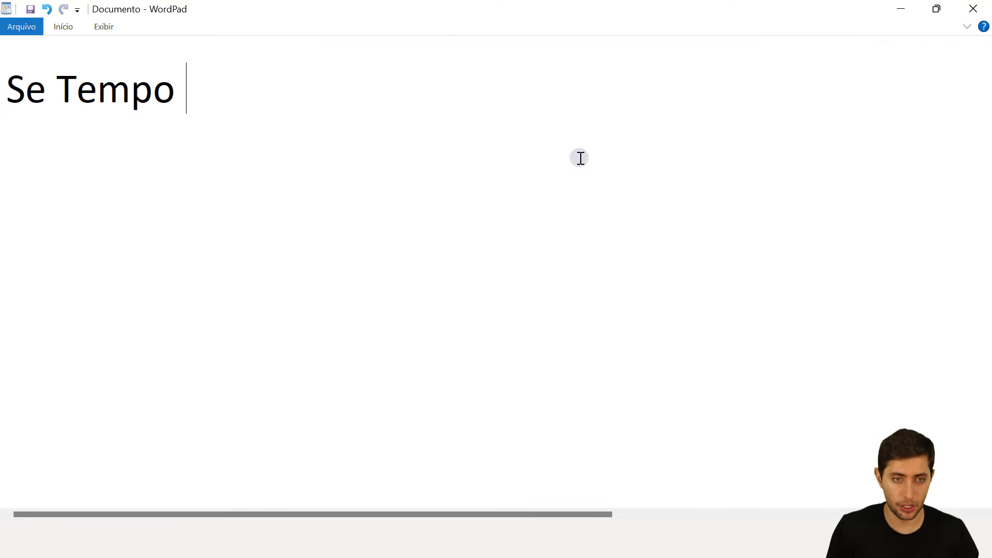
{"action": "type", "text": "Entrega <="}
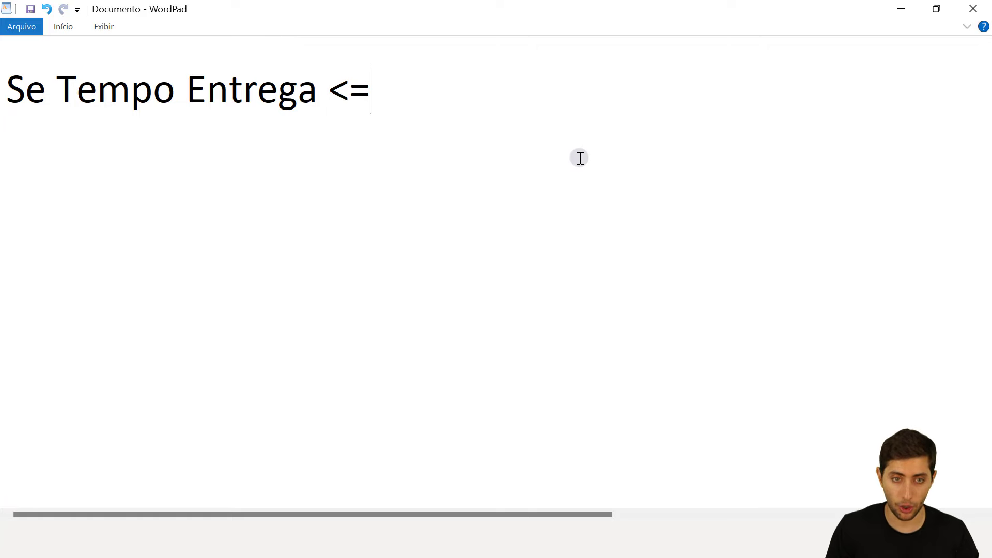
{"action": "type", "text": " Prazo"}
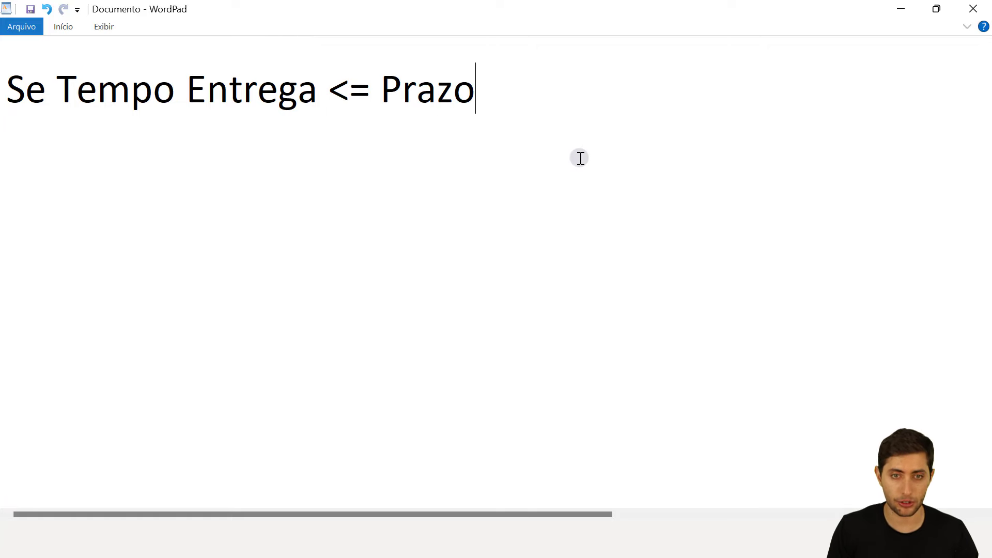
{"action": "type", "text": " Entrega (OK)"}
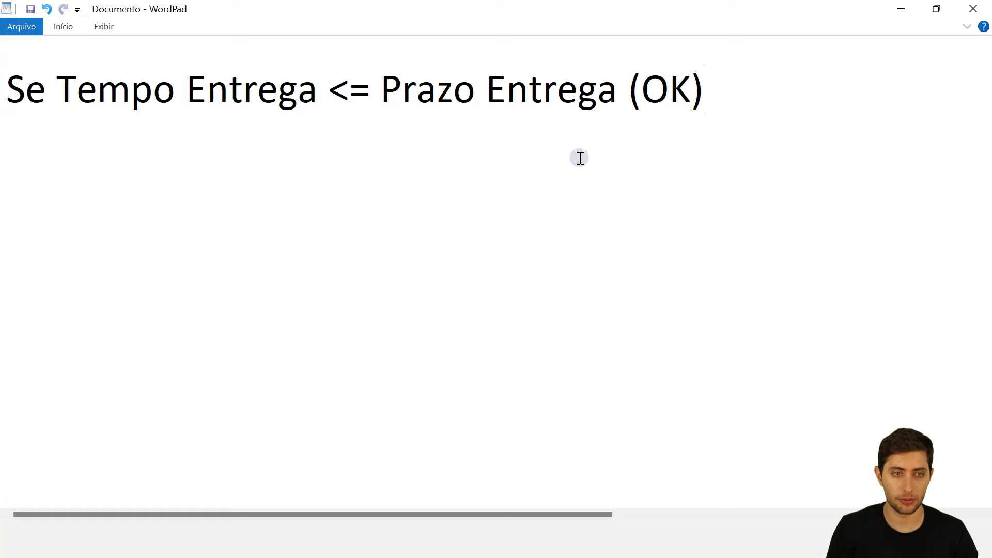
Add a second line with the late rule "Se Tempo Entrega > Prazo Entrega (Atrasado)" and select all the text
{"action": "key", "text": "Return"}
{"action": "type", "text": "Se Te"}
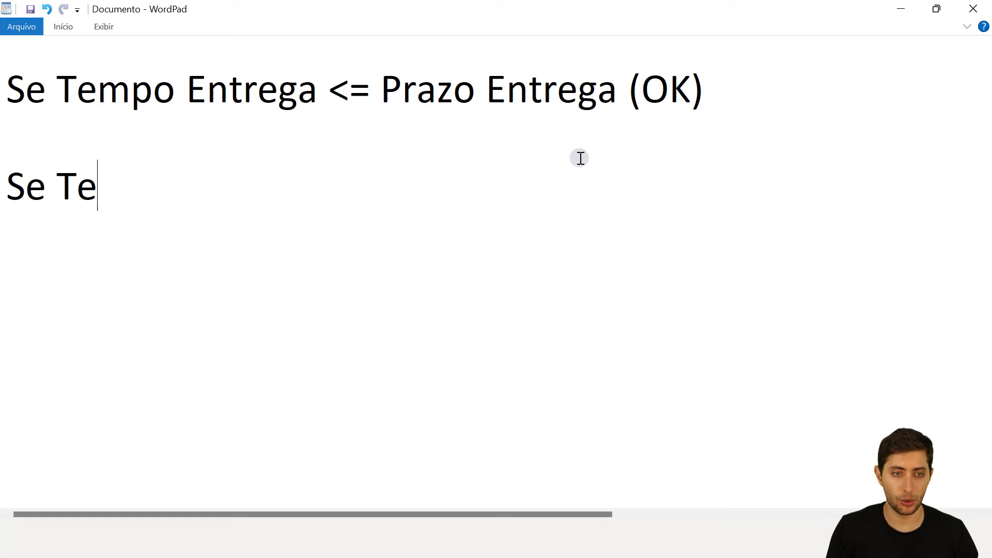
{"action": "type", "text": "mpo Entrega "}
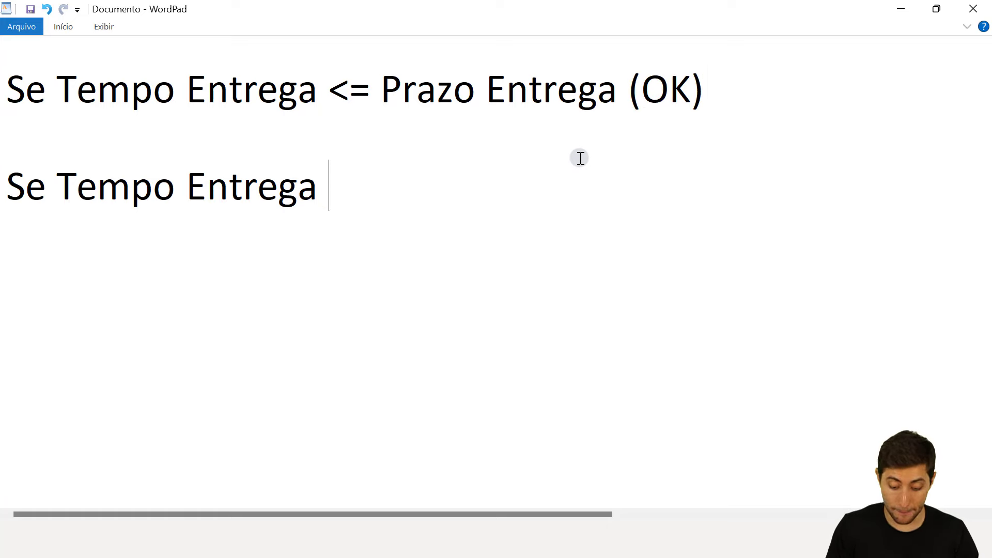
{"action": "type", "text": "> Prazo Entr"}
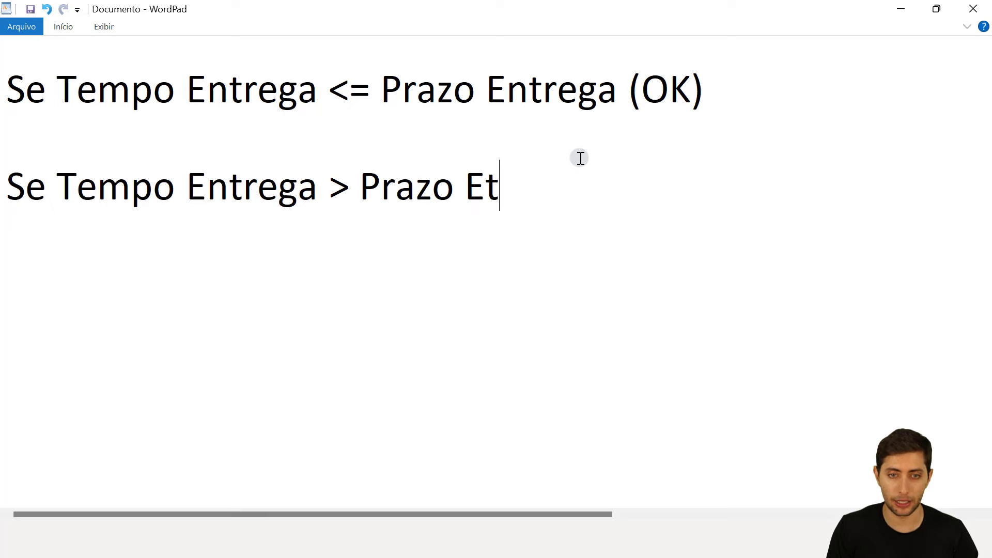
{"action": "type", "text": "ega "}
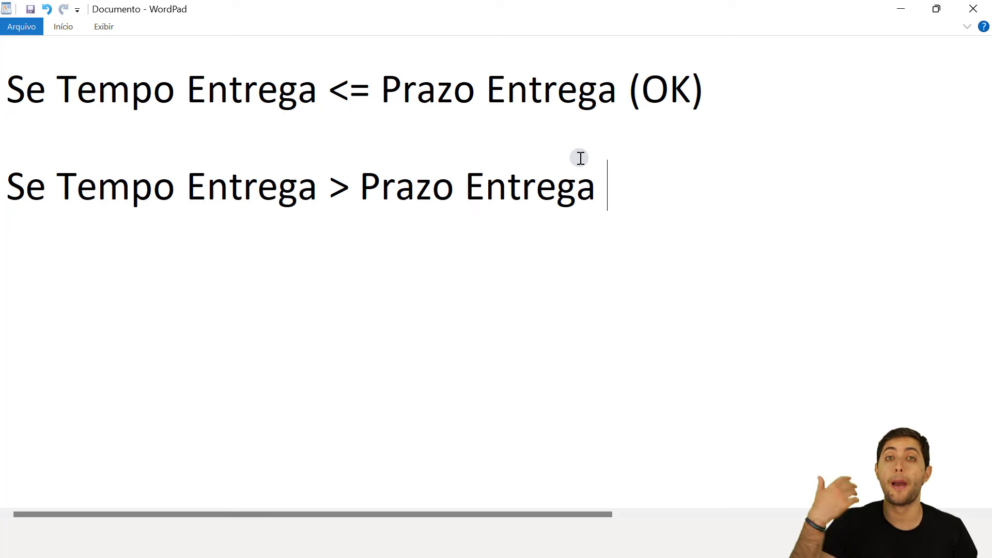
{"action": "type", "text": "(Atrasado)"}
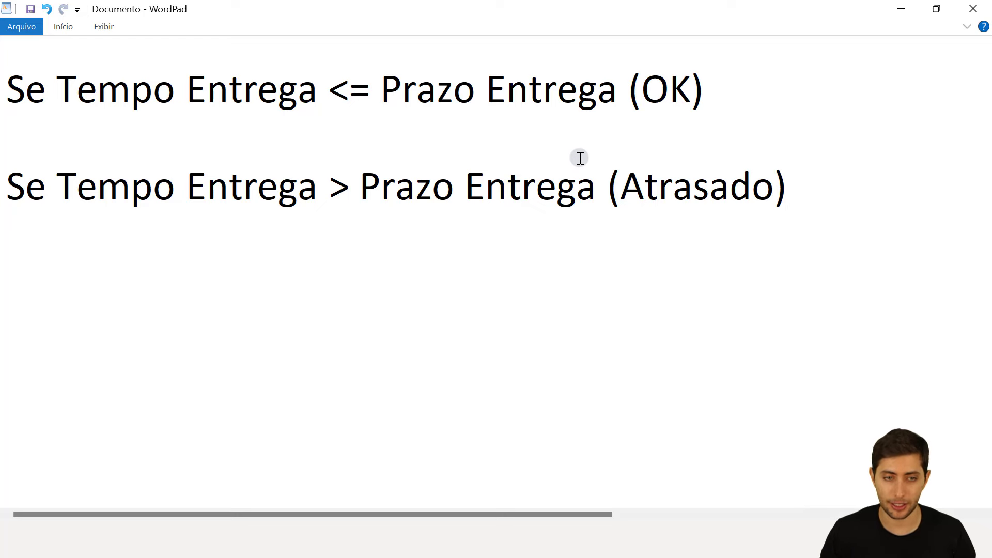
{"action": "key", "text": "ctrl+a"}
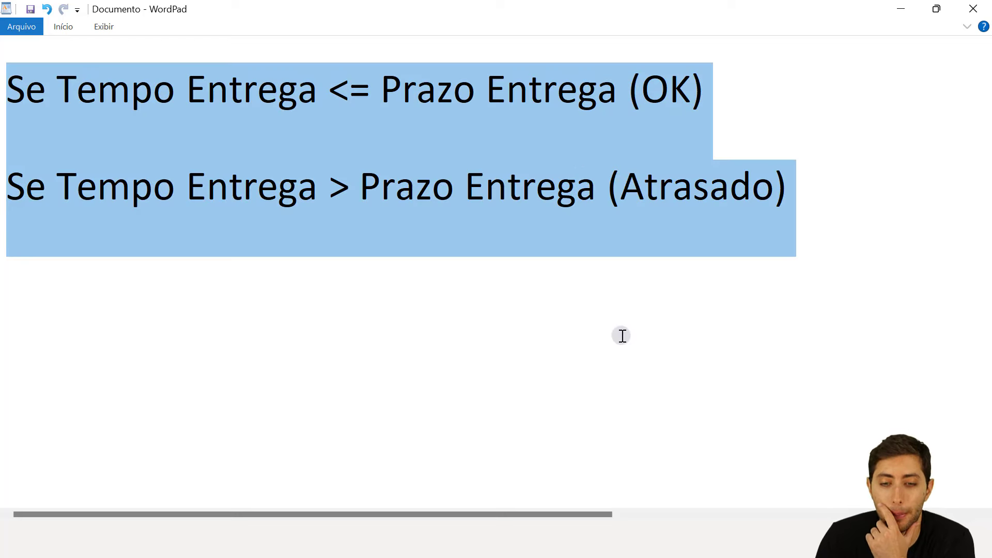
Return to the Power Query editor and start a conditional column named Status Entrega
{"action": "mouse_move", "coordinate": [685, 541]}
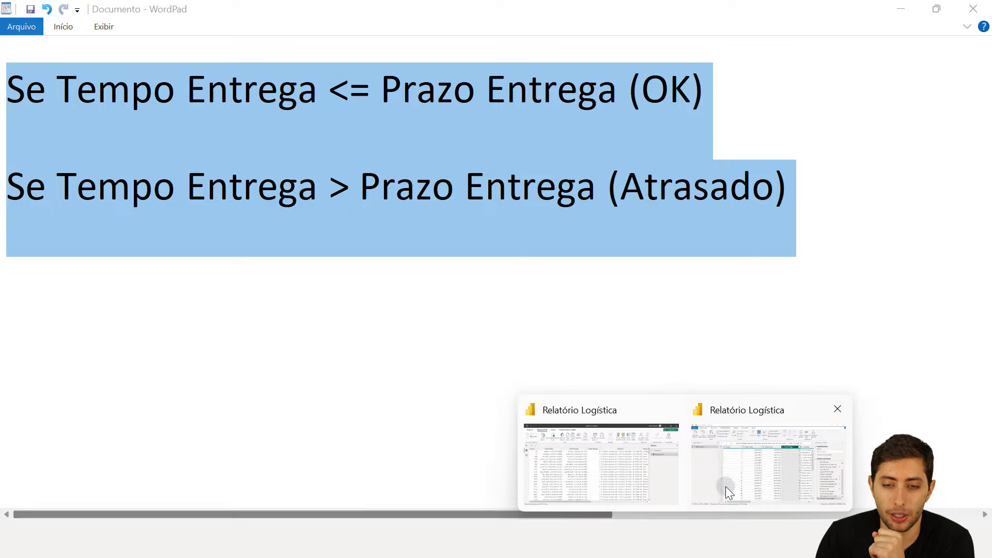
{"action": "left_click", "coordinate": [720, 495]}
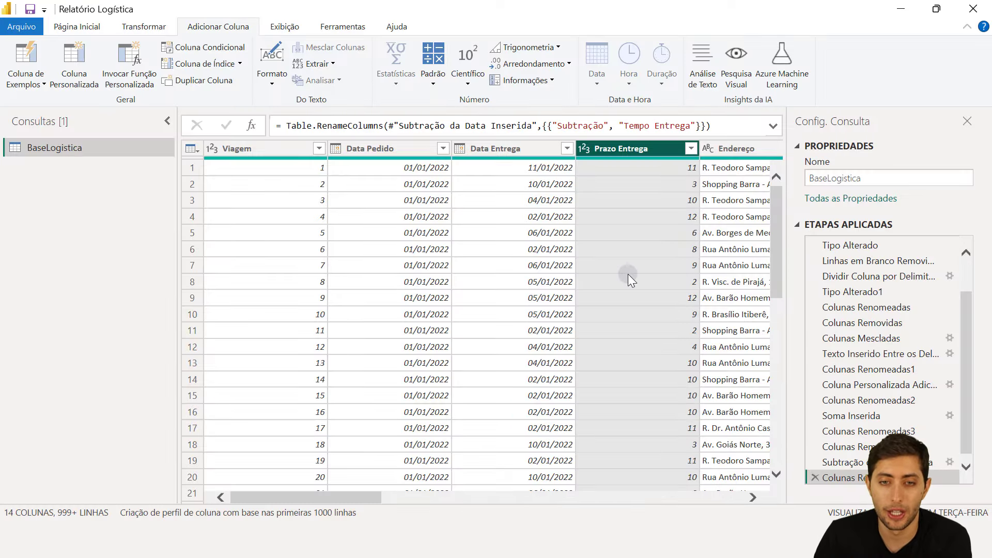
{"action": "scroll", "coordinate": [634, 275], "scroll_direction": "right", "scroll_amount": 5}
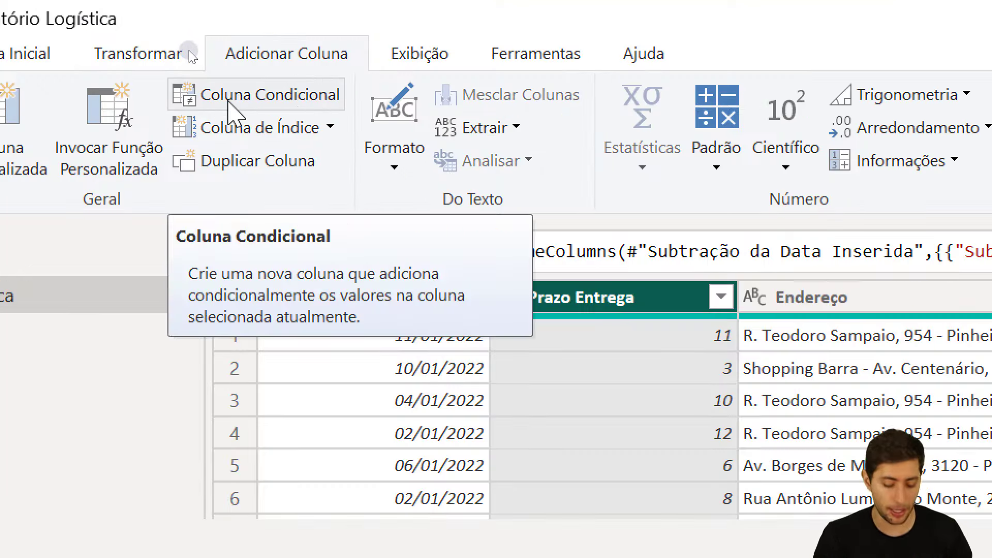
{"action": "left_click", "coordinate": [225, 99]}
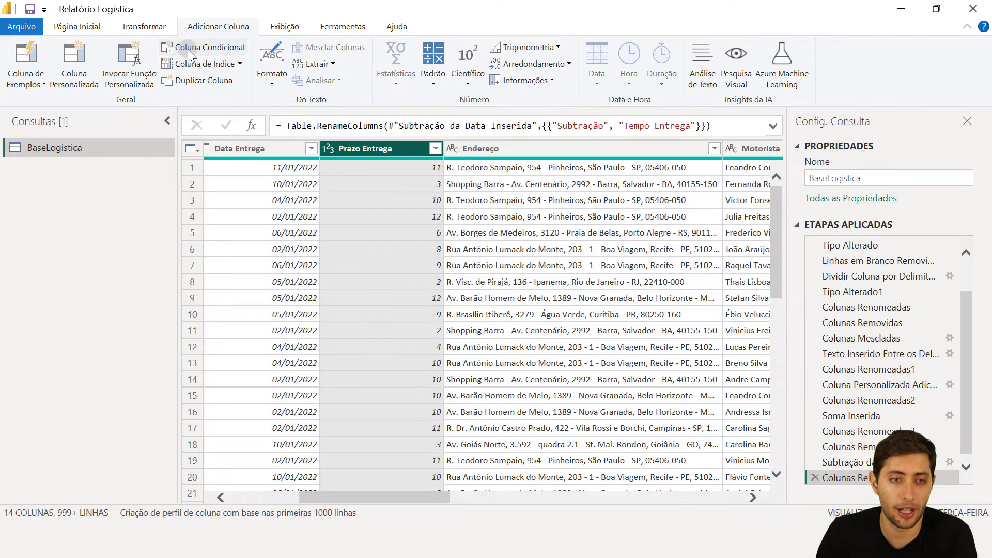
{"action": "left_click", "coordinate": [185, 48]}
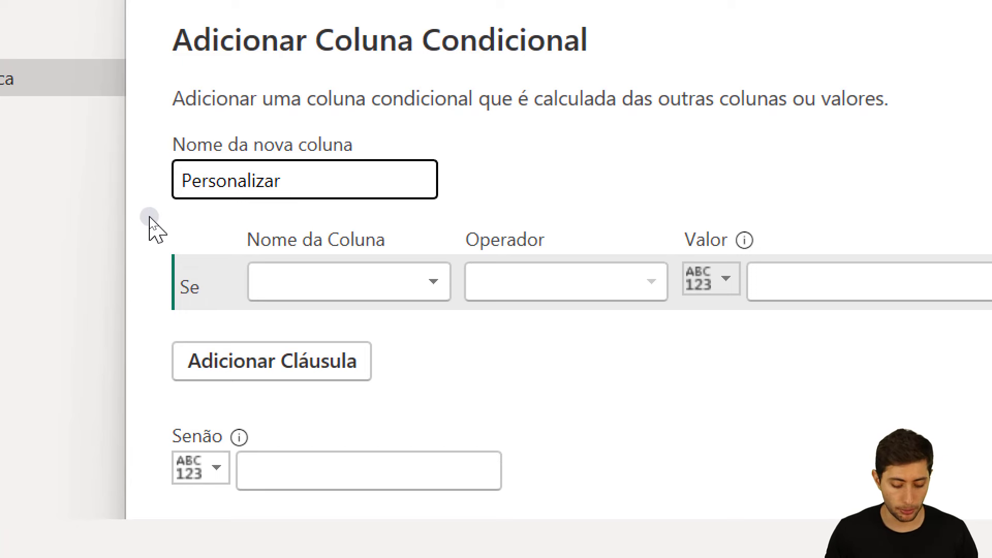
{"action": "key", "text": "ctrl+a"}
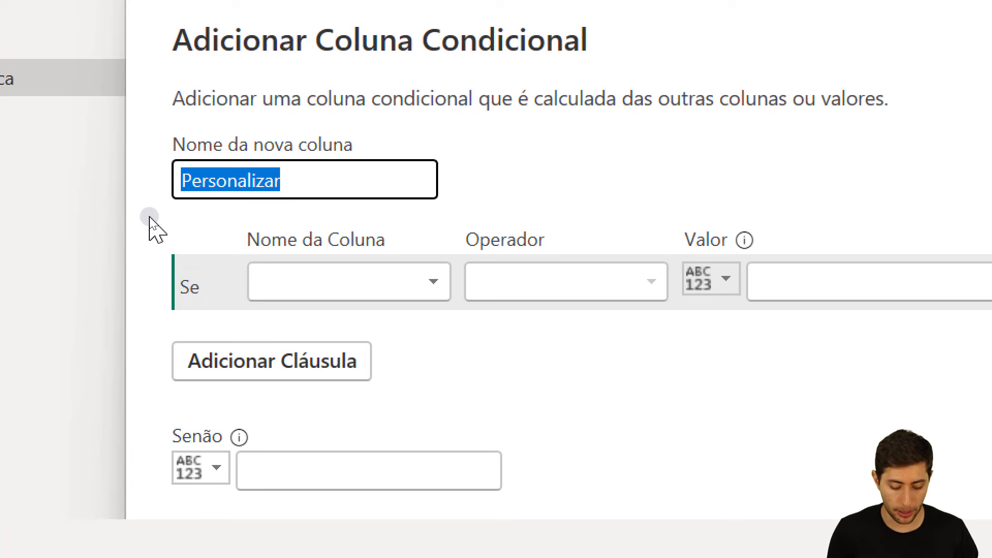
{"action": "type", "text": "Status "}
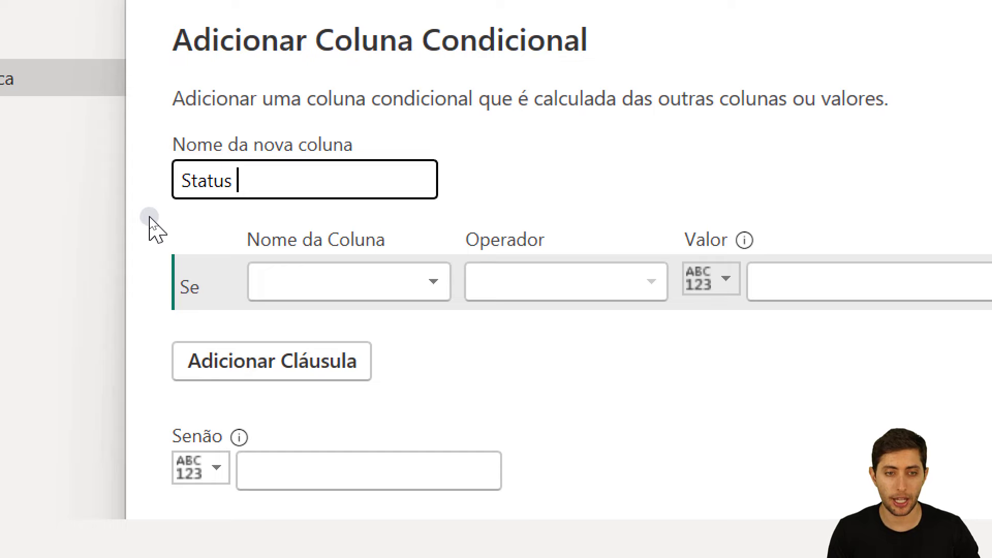
{"action": "type", "text": "Entrega"}
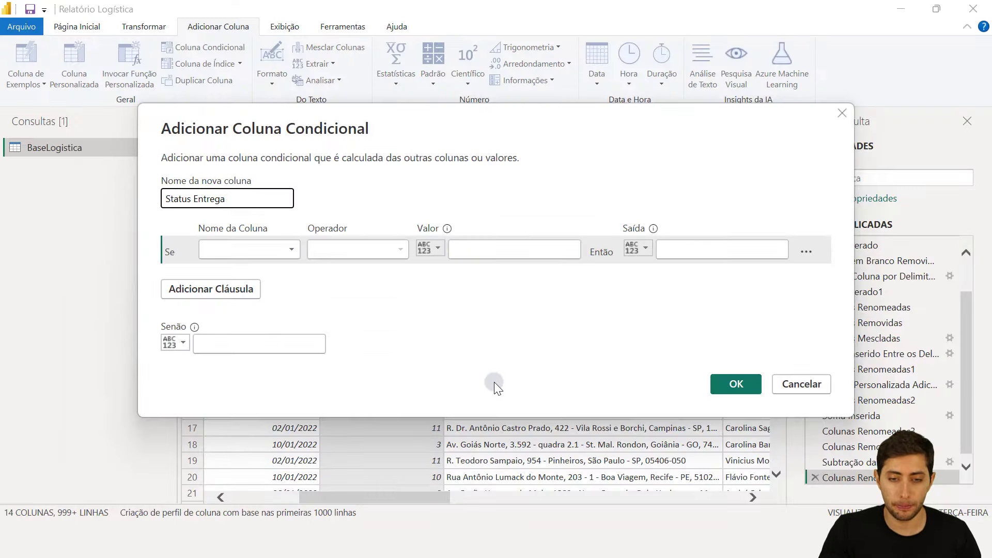
Switch to the WordPad document and replace the on-time rule's result OK with No Prazo
{"action": "left_click", "coordinate": [623, 493]}
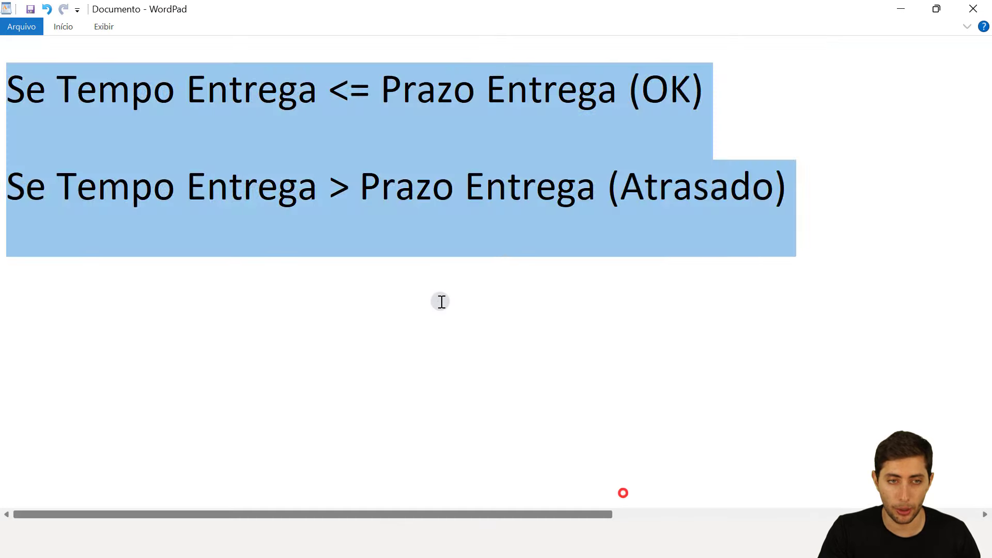
{"action": "left_click", "coordinate": [442, 302]}
{"action": "left_click_drag", "start_coordinate": [66, 91], "coordinate": [638, 124]}
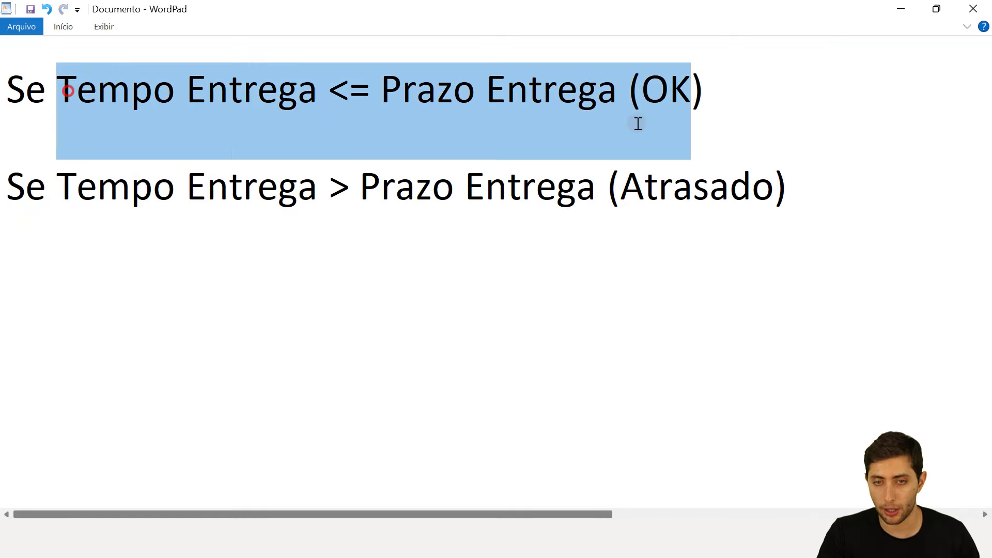
{"action": "left_click", "coordinate": [699, 106]}
{"action": "left_click", "coordinate": [669, 94]}
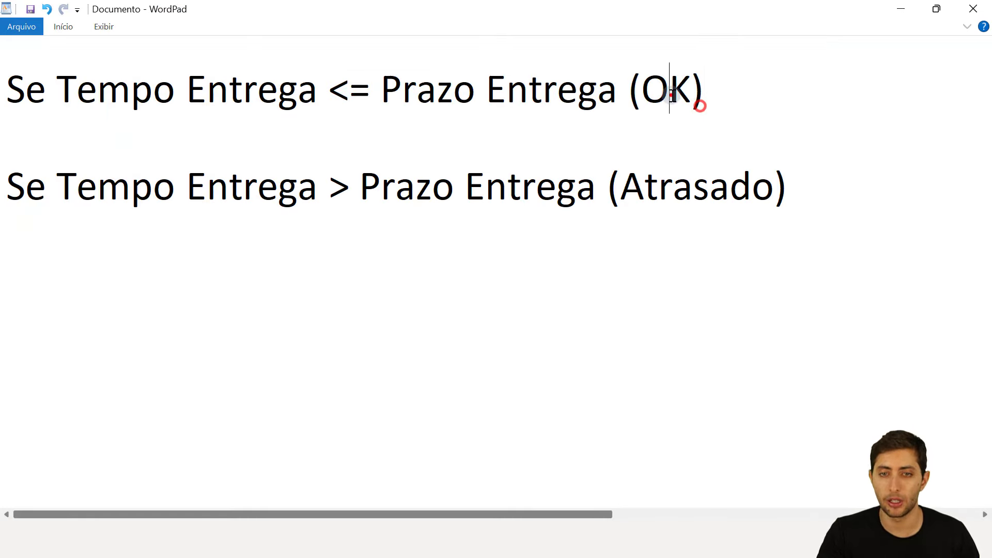
{"action": "double_click", "coordinate": [670, 94]}
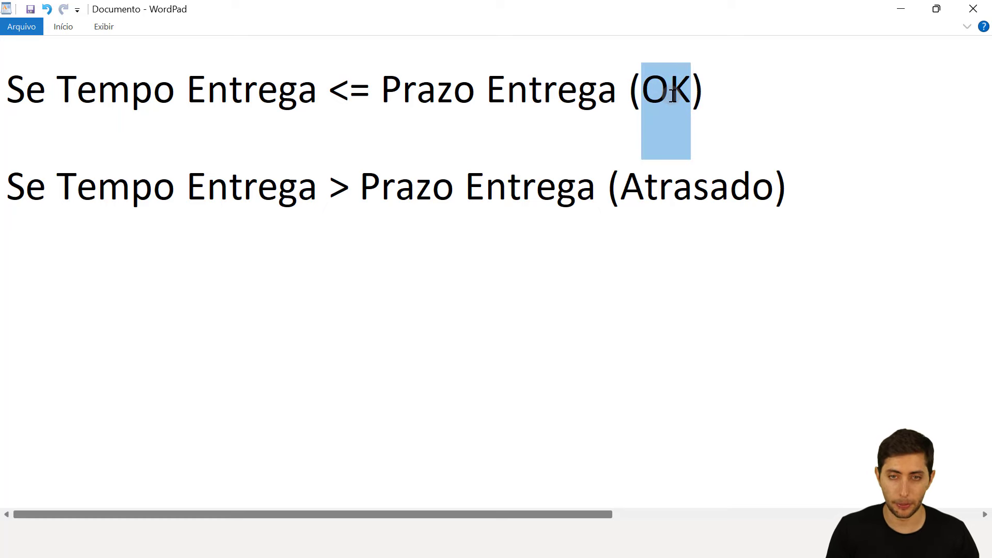
{"action": "type", "text": "No Prazo"}
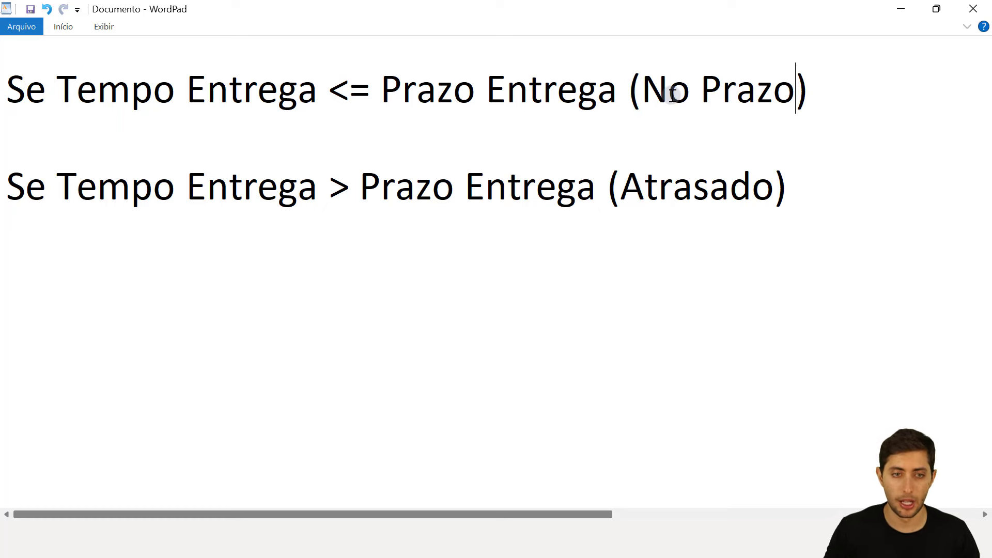
{"action": "key", "text": "Down"}
{"action": "key", "text": "Down"}
{"action": "key", "text": "Home"}
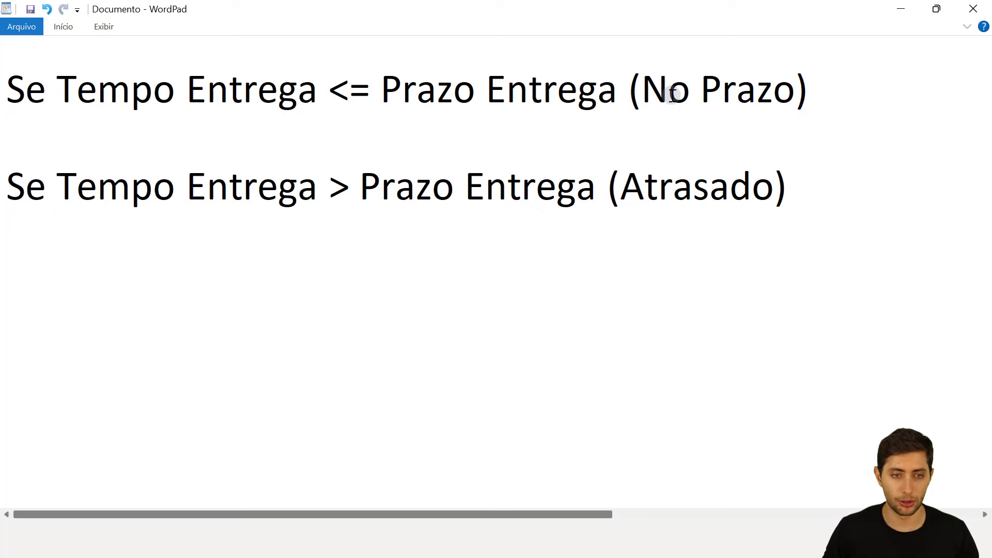
{"action": "key", "text": "ctrl+Right"}
{"action": "key", "text": "ctrl+Right"}
{"action": "key", "text": "ctrl+Right"}
{"action": "key", "text": "ctrl+Right"}
{"action": "key", "text": "ctrl+Right"}
{"action": "key", "text": "ctrl+Right"}
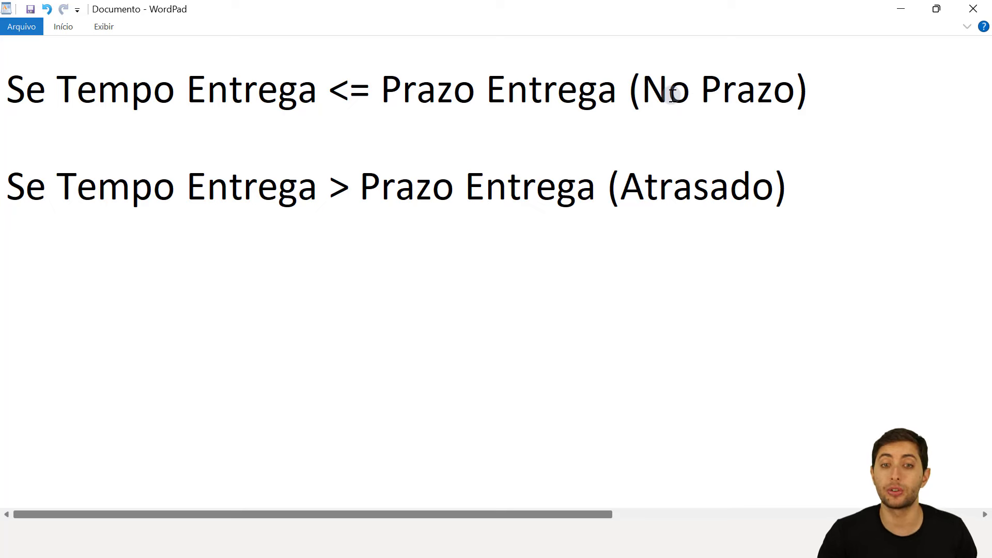
Return to the conditional column dialog and set the condition to Tempo Entrega with the operator "é menor que ou igual a"
{"action": "left_click", "coordinate": [887, 7]}
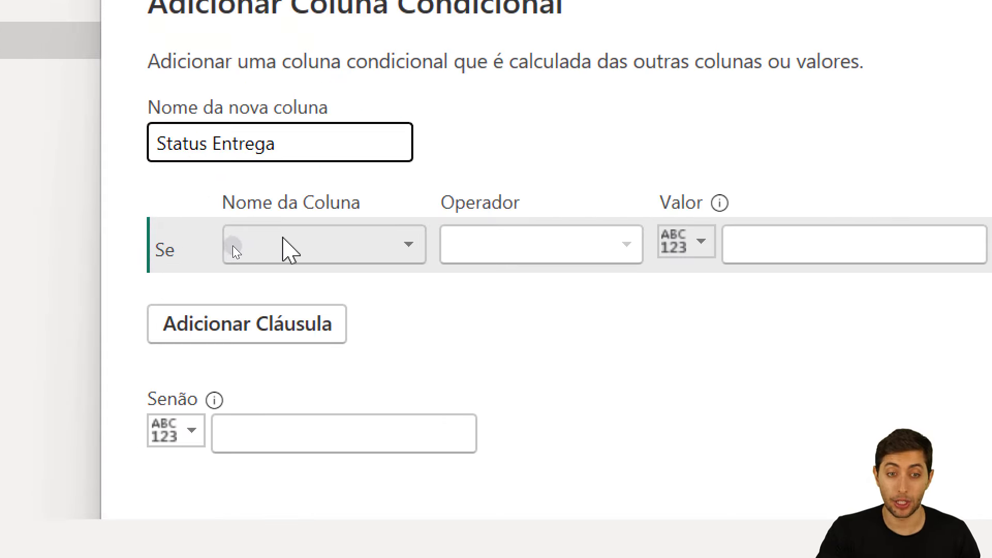
{"action": "left_click", "coordinate": [301, 252]}
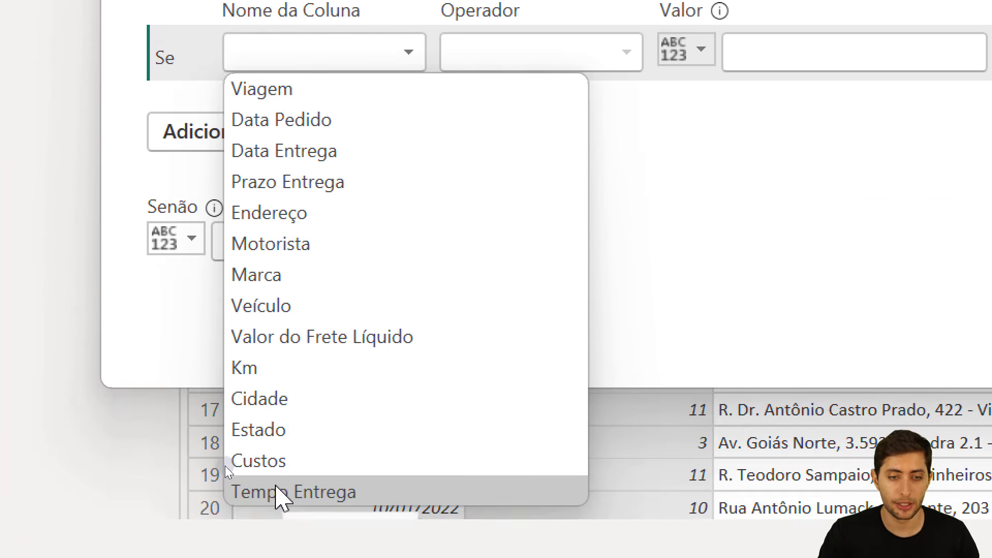
{"action": "left_click", "coordinate": [277, 490]}
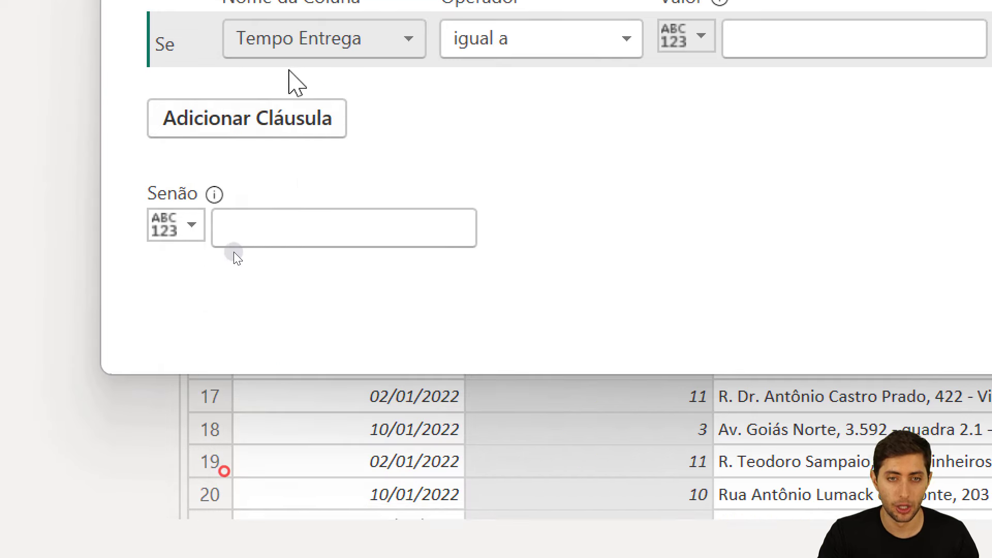
{"action": "left_click", "coordinate": [524, 166]}
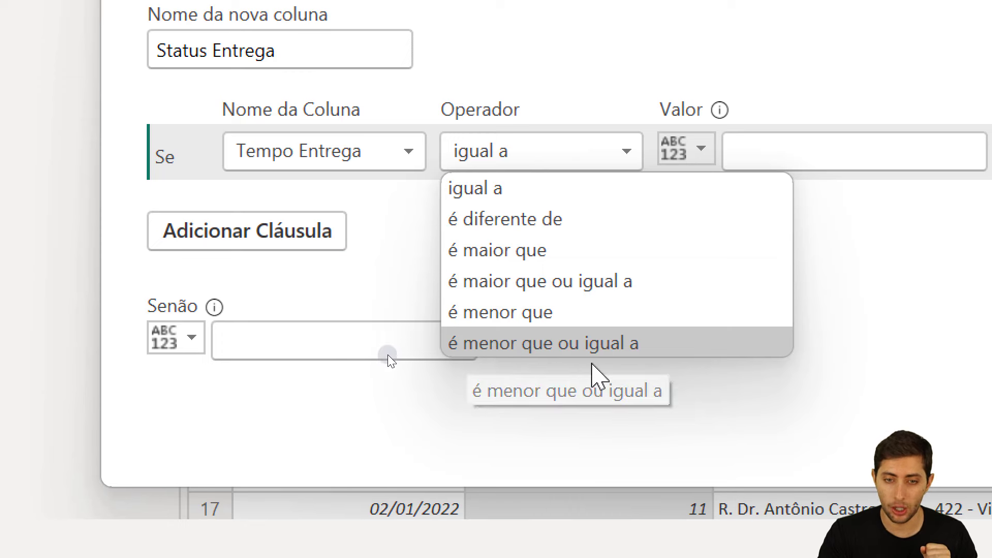
{"action": "left_click", "coordinate": [578, 344]}
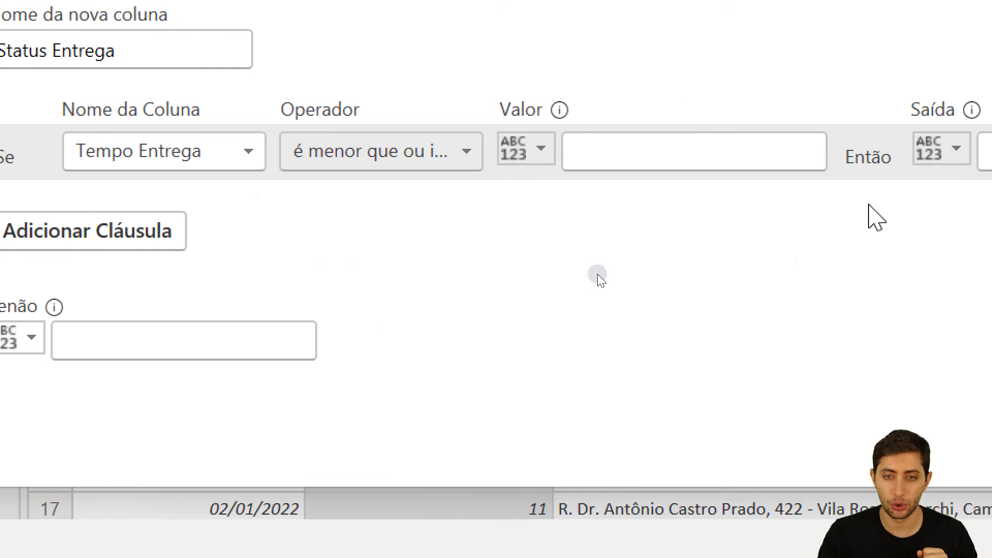
Compare against the Prazo Entrega column instead of a typed value, and set the condition's output to No Prazo
{"action": "left_click", "coordinate": [824, 140]}
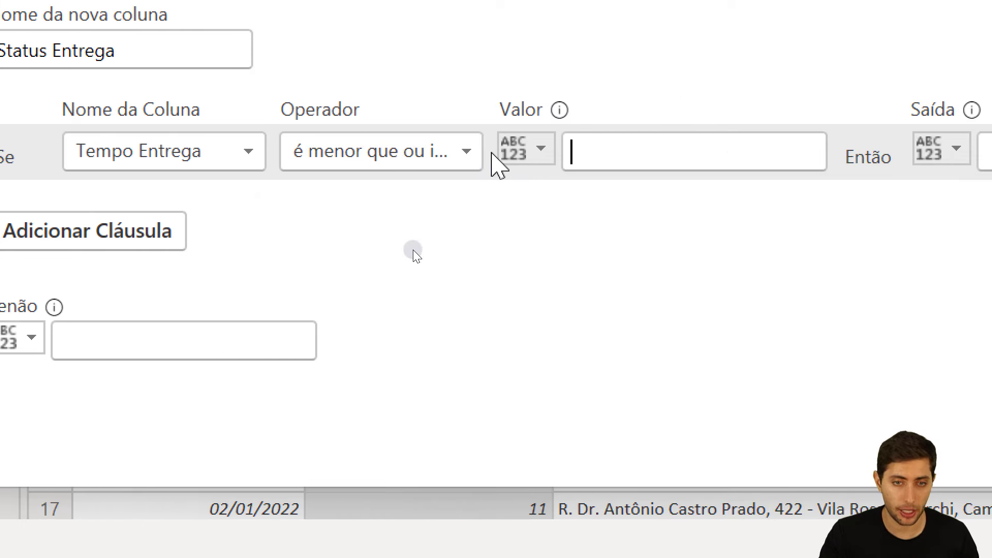
{"action": "left_click", "coordinate": [522, 155]}
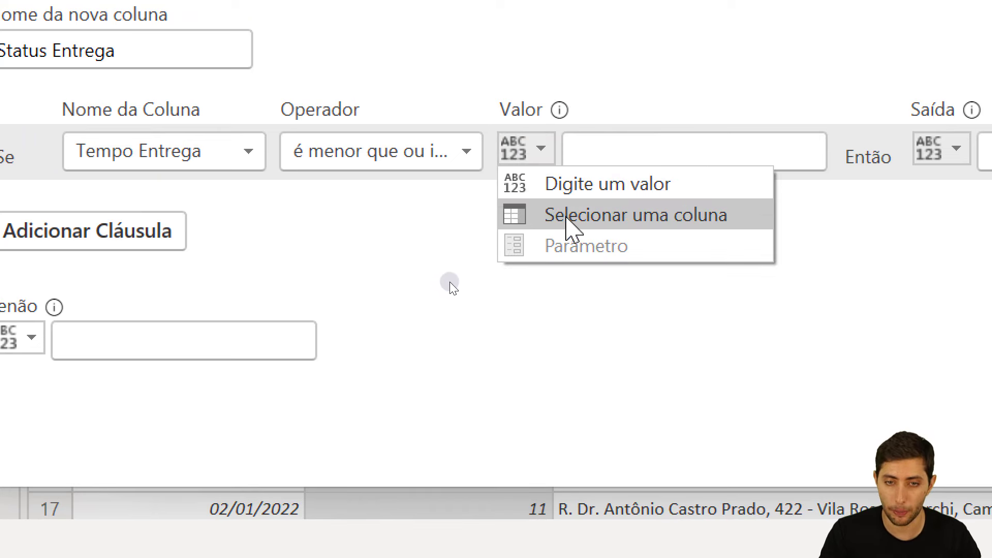
{"action": "left_click", "coordinate": [568, 216]}
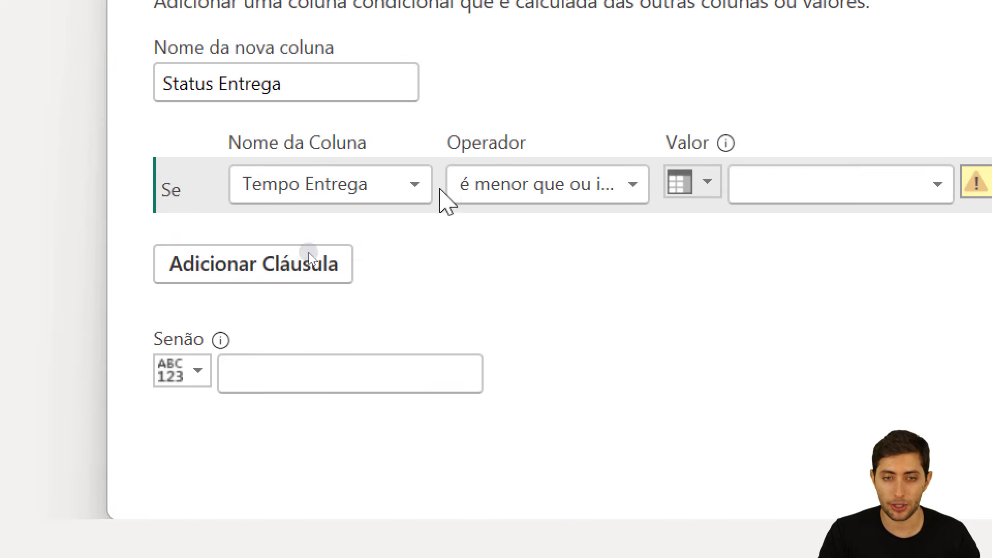
{"action": "left_click", "coordinate": [841, 186]}
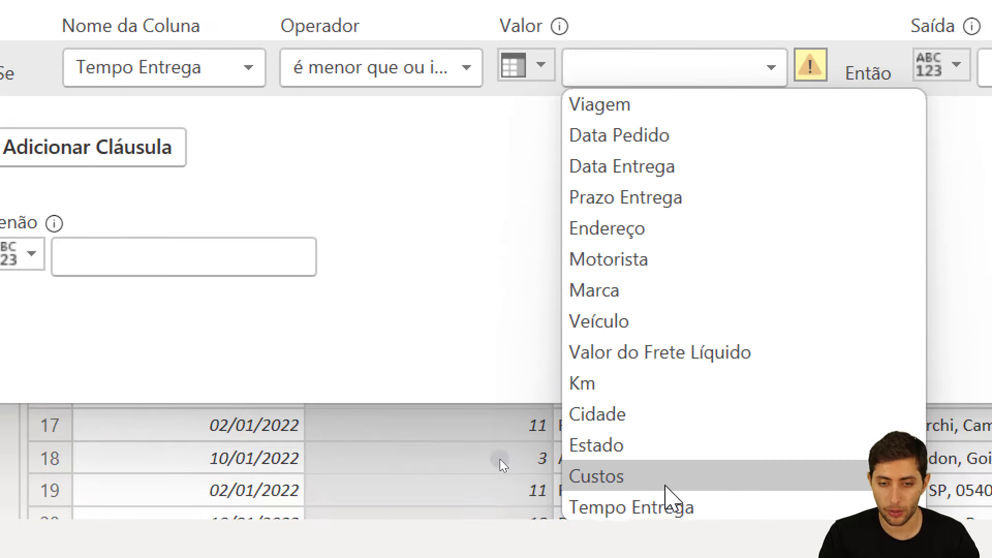
{"action": "left_click", "coordinate": [661, 186]}
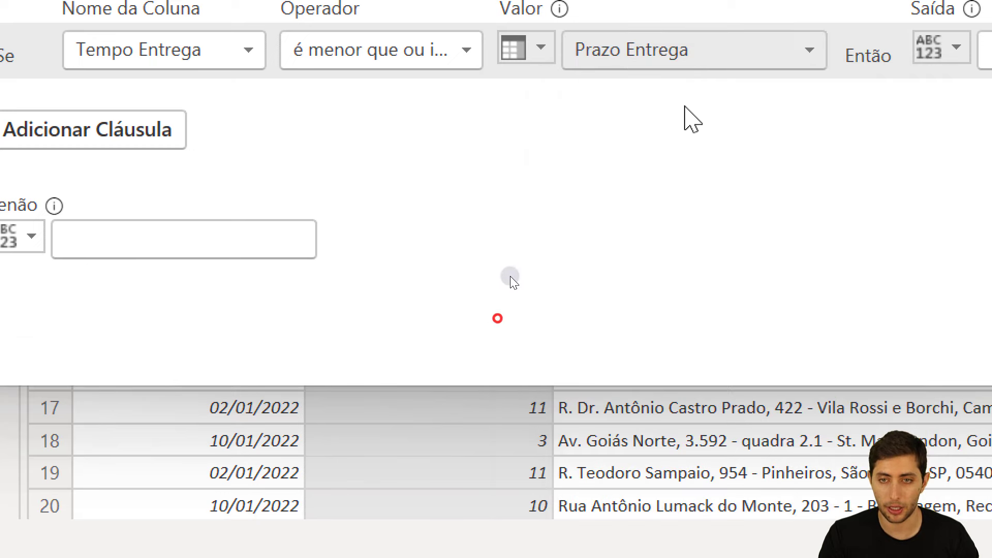
{"action": "left_click", "coordinate": [871, 72]}
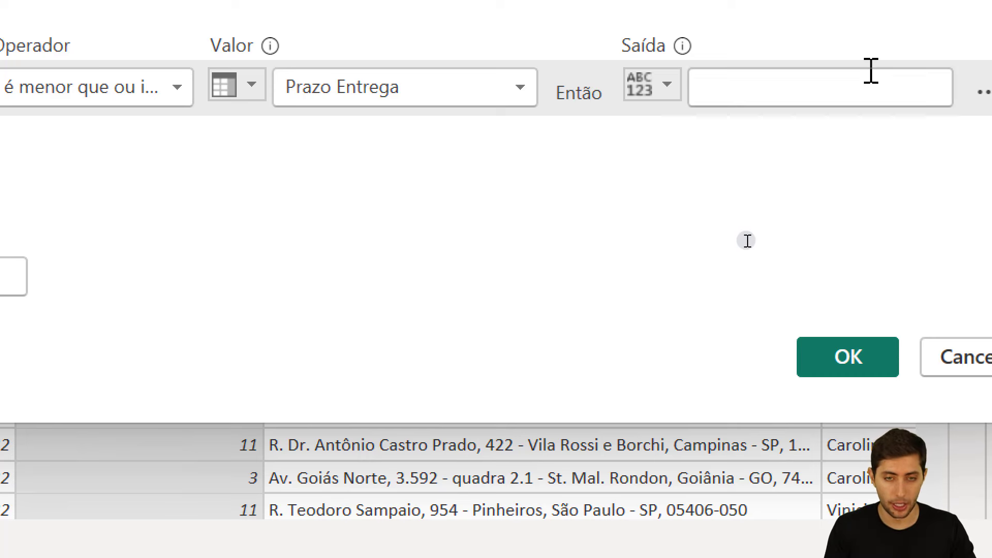
{"action": "type", "text": "No Praz"}
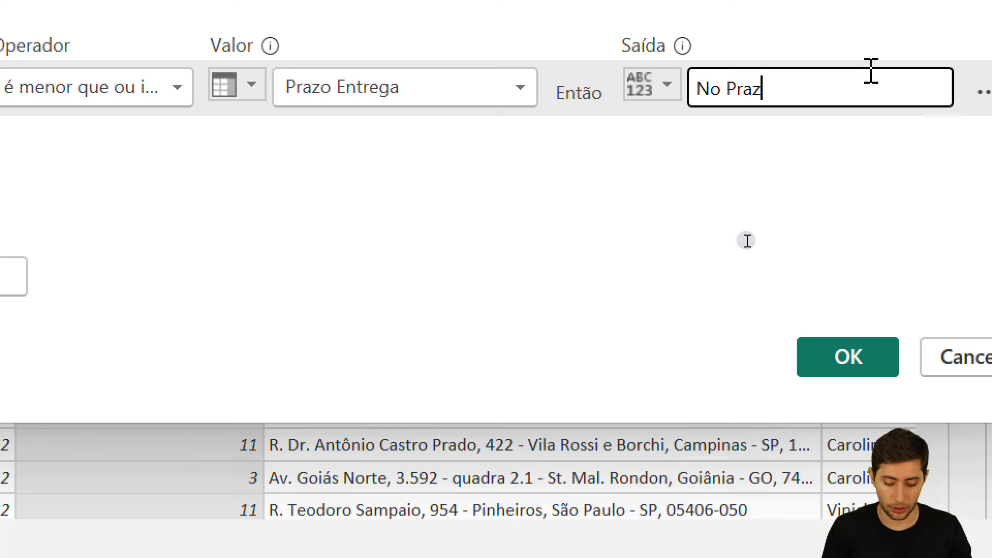
{"action": "type", "text": "o"}
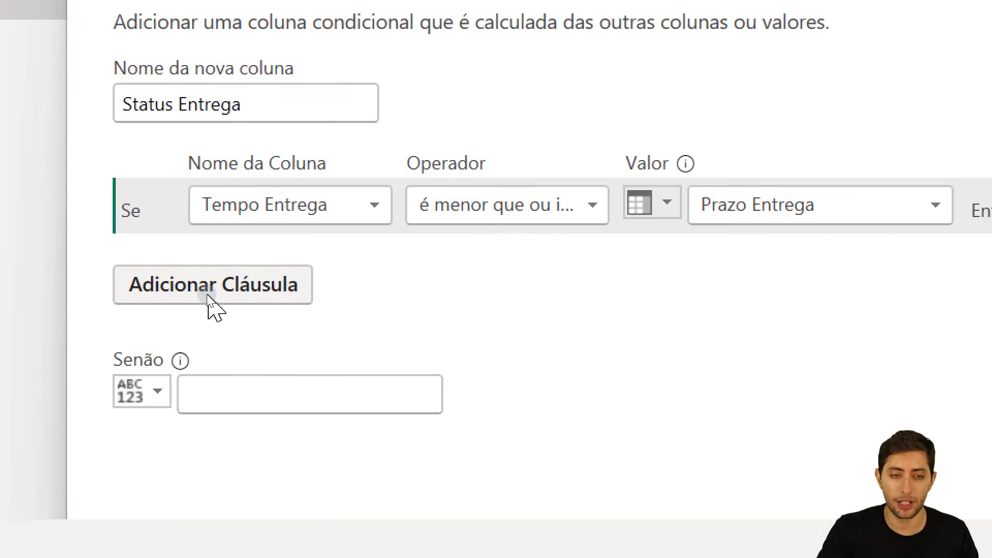
{"action": "left_click", "coordinate": [207, 289]}
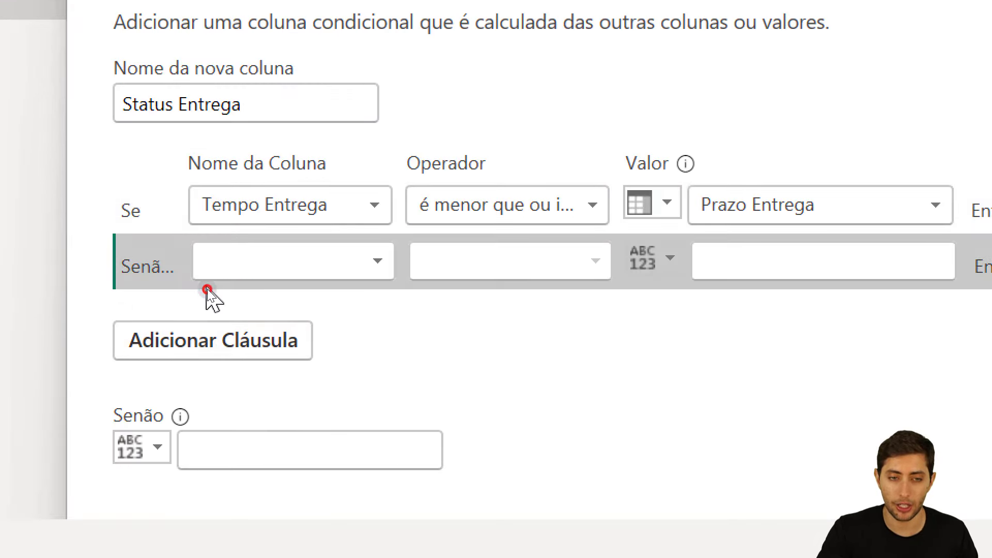
{"action": "left_click", "coordinate": [227, 272]}
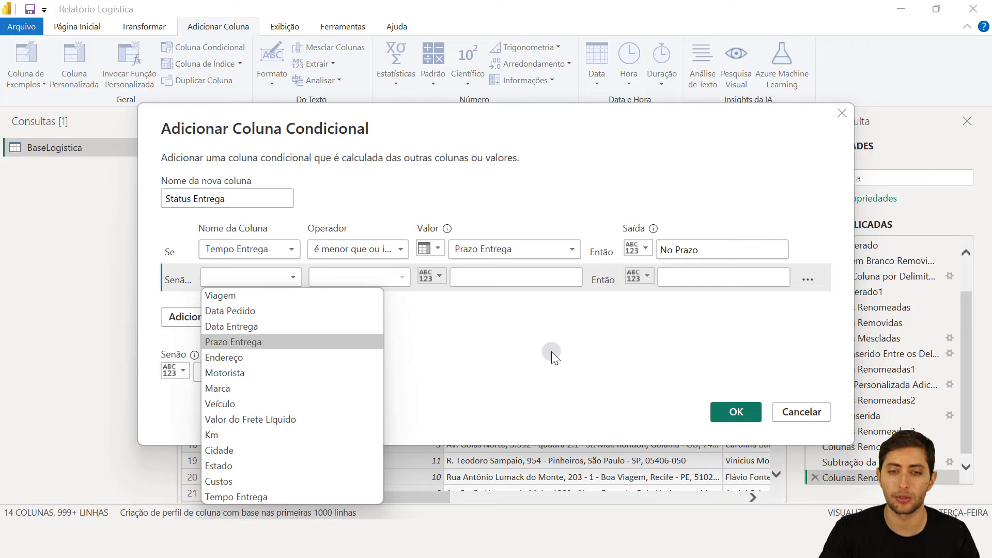
{"action": "left_click", "coordinate": [894, 202]}
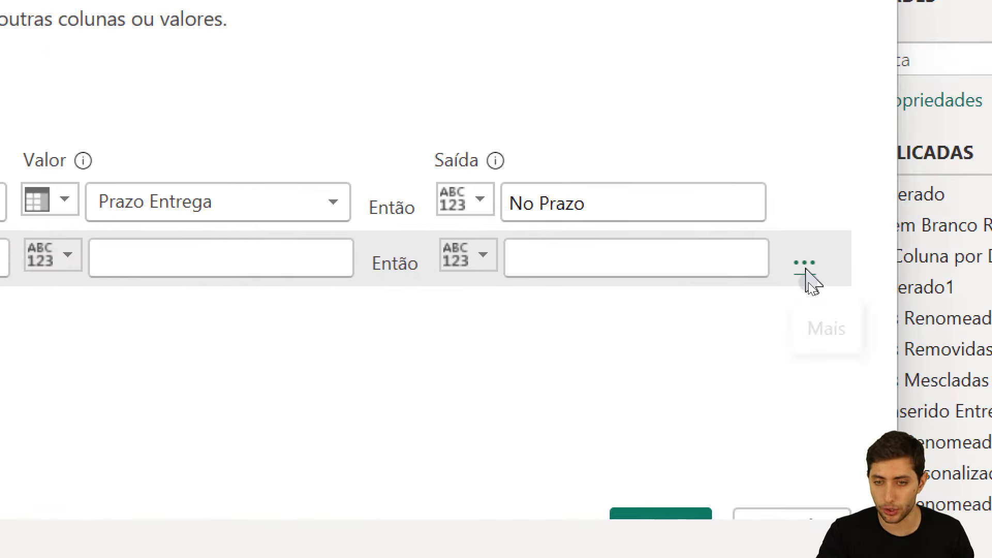
{"action": "left_click", "coordinate": [808, 280]}
{"action": "left_click", "coordinate": [833, 297]}
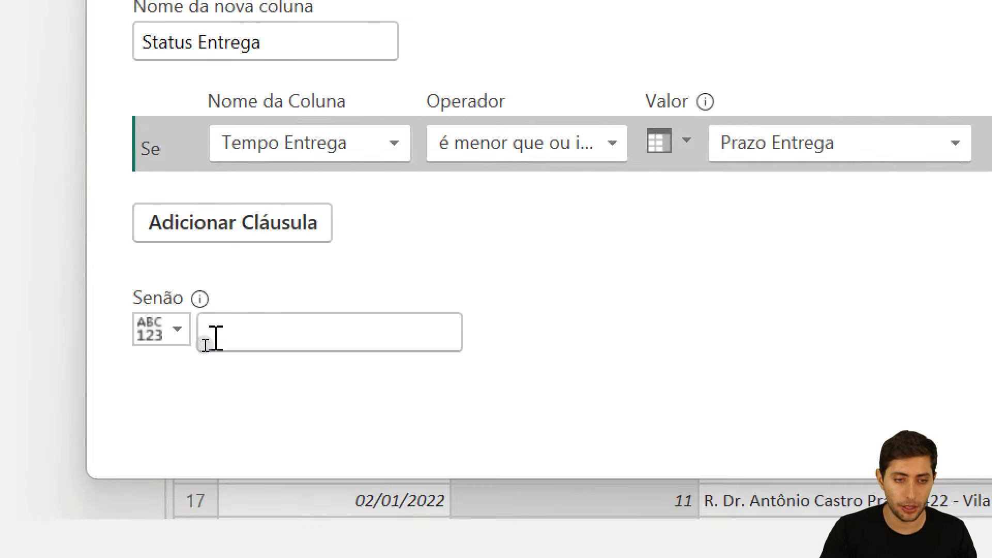
Set the otherwise result to Atrasada and create the Status Entrega column
{"action": "left_click", "coordinate": [197, 350]}
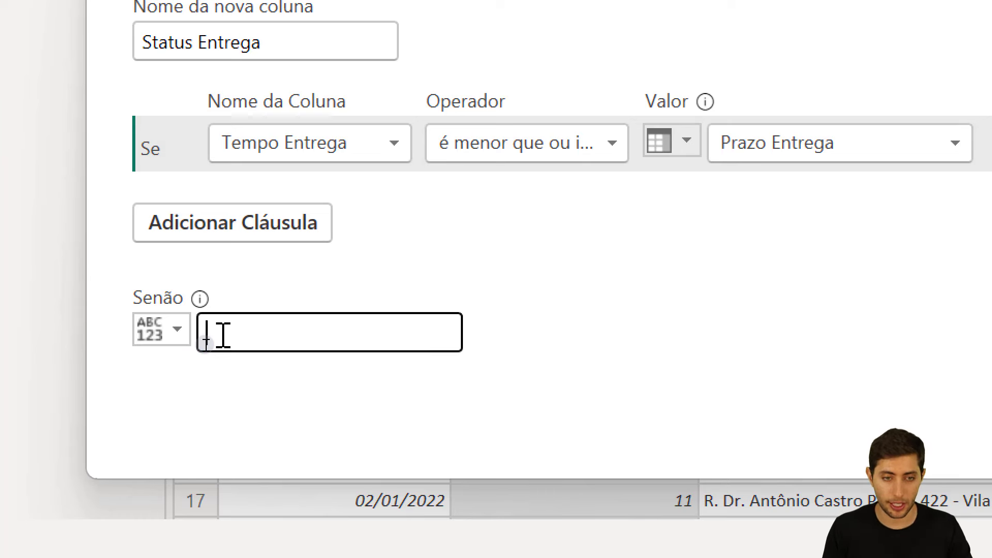
{"action": "type", "text": "Atrasada"}
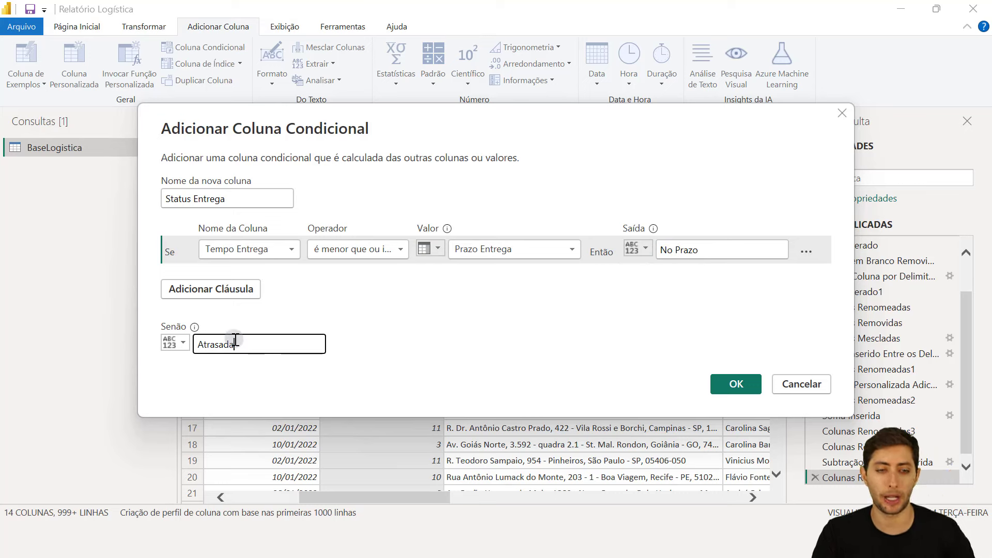
{"action": "left_click", "coordinate": [735, 384]}
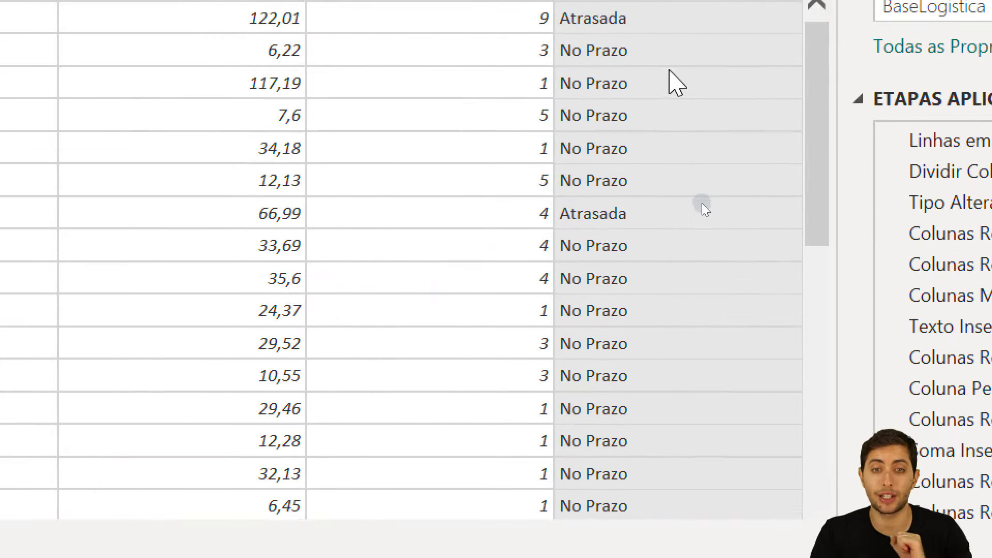
Check the first two rows by comparing their Prazo Entrega and Tempo Entrega values with the Status Entrega results
{"action": "left_click", "coordinate": [615, 98]}
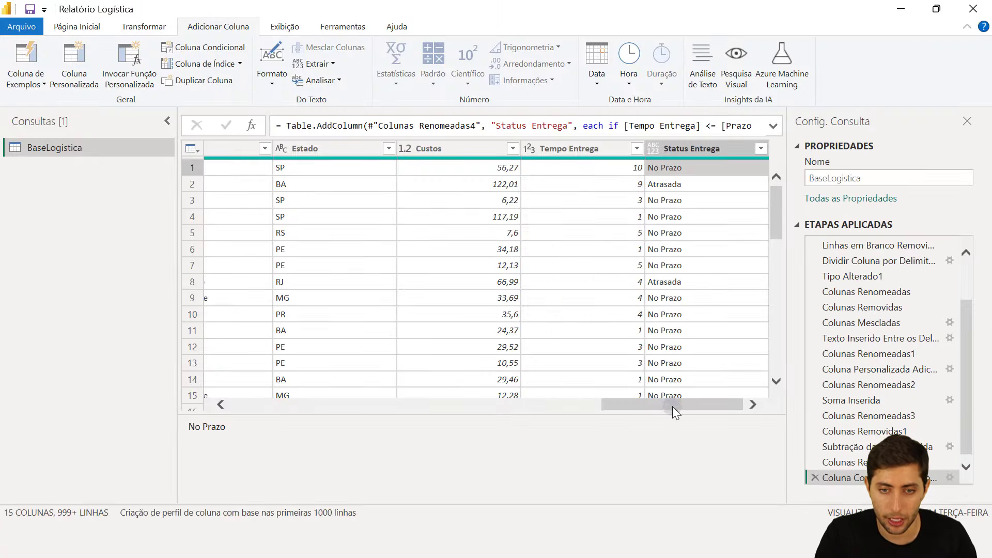
{"action": "left_click_drag", "start_coordinate": [672, 406], "coordinate": [366, 403]}
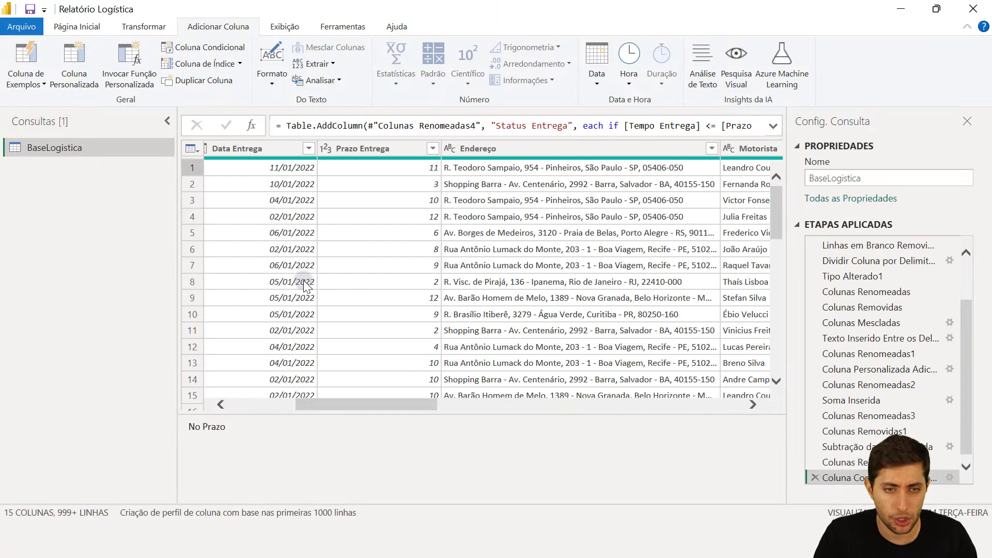
{"action": "left_click", "coordinate": [404, 169]}
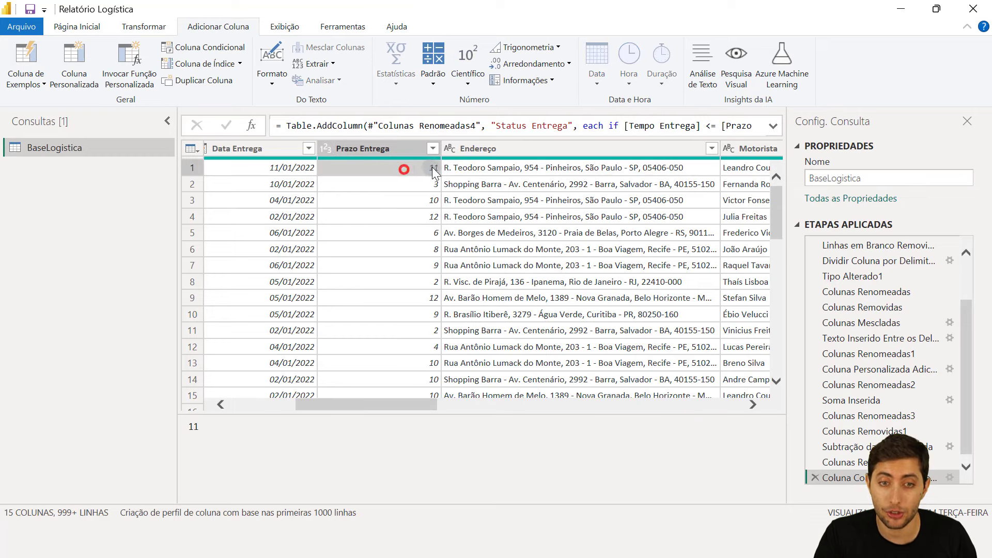
{"action": "left_click_drag", "start_coordinate": [431, 404], "coordinate": [718, 404]}
{"action": "left_click", "coordinate": [711, 168]}
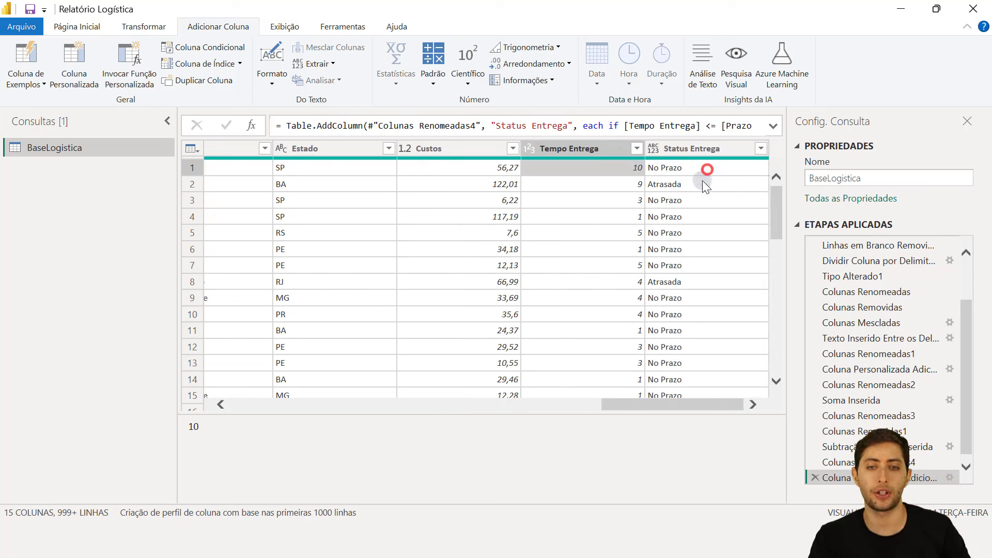
{"action": "left_click", "coordinate": [708, 166]}
{"action": "left_click", "coordinate": [700, 182]}
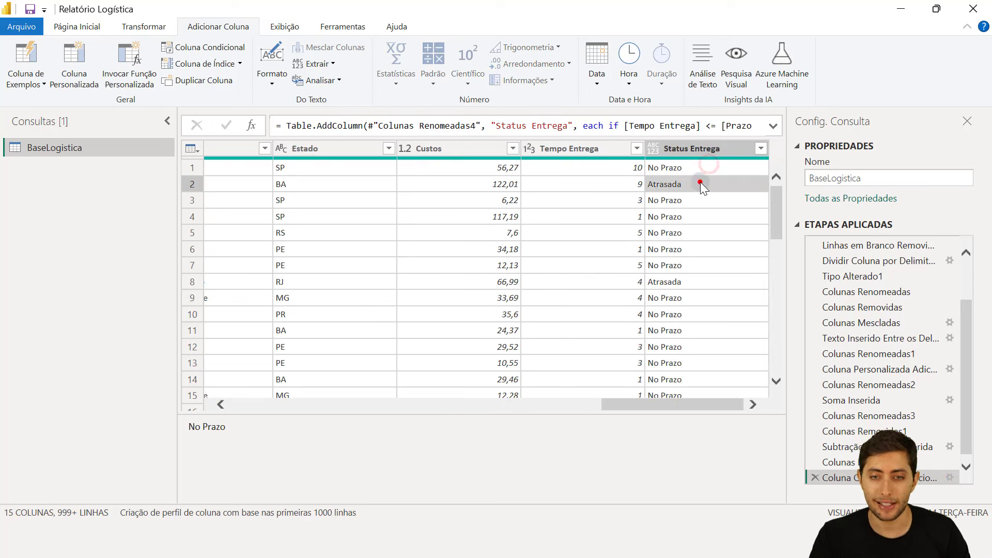
{"action": "left_click", "coordinate": [635, 184]}
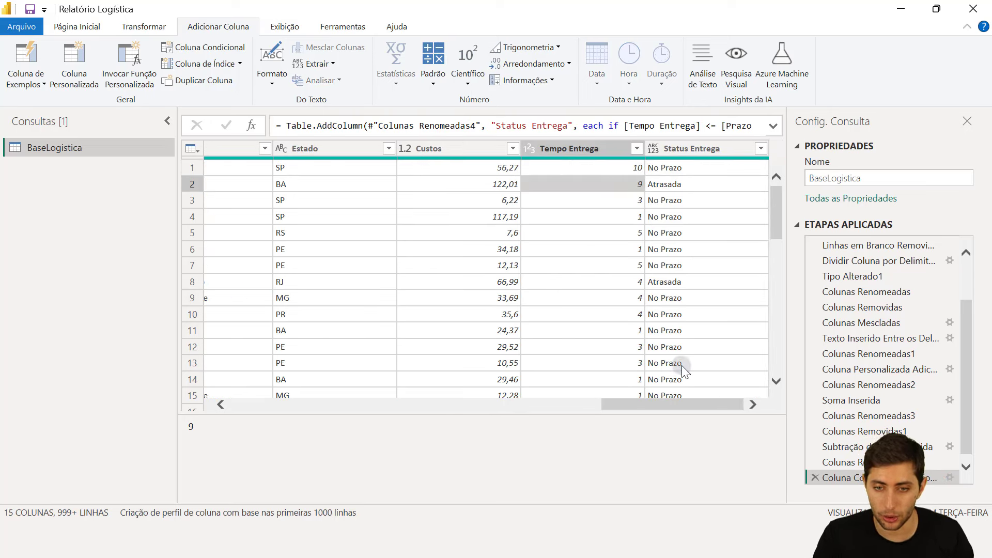
{"action": "left_click_drag", "start_coordinate": [683, 407], "coordinate": [755, 375]}
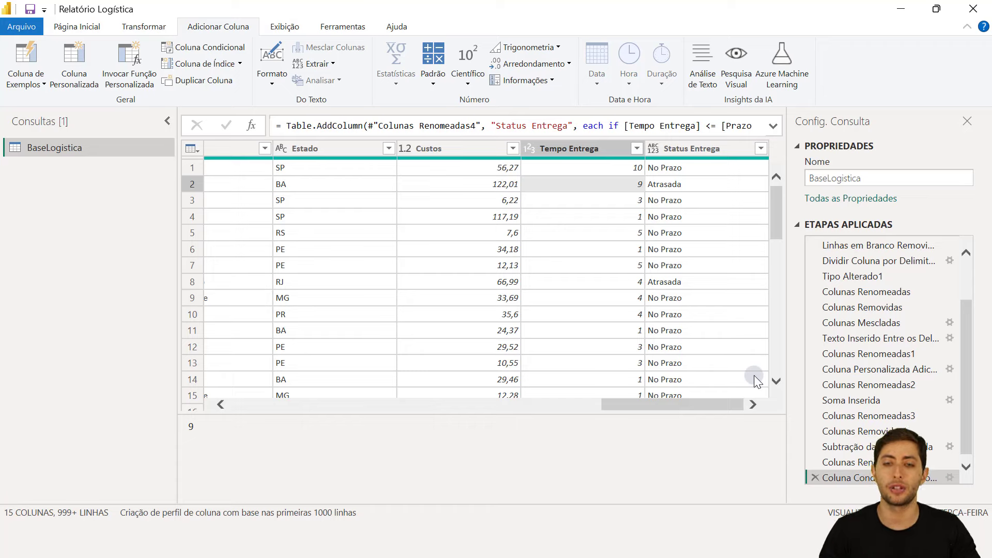
Compare the data types of the Status Entrega, Tempo Entrega, Data Pedido and Data Entrega columns
{"action": "left_click", "coordinate": [735, 150]}
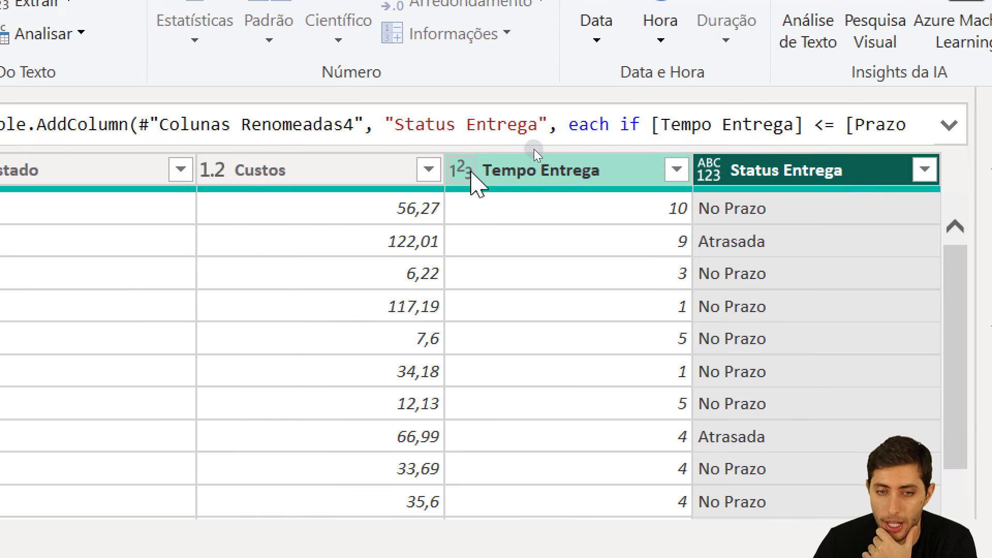
{"action": "left_click", "coordinate": [488, 175]}
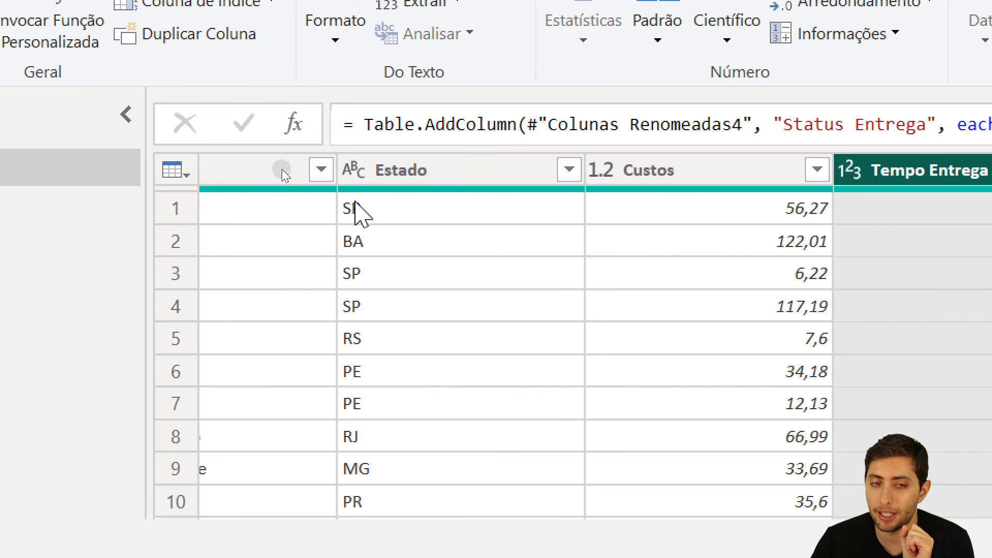
{"action": "scroll", "coordinate": [356, 229], "scroll_direction": "left", "scroll_amount": 5}
{"action": "scroll", "coordinate": [358, 230], "scroll_direction": "left", "scroll_amount": 5}
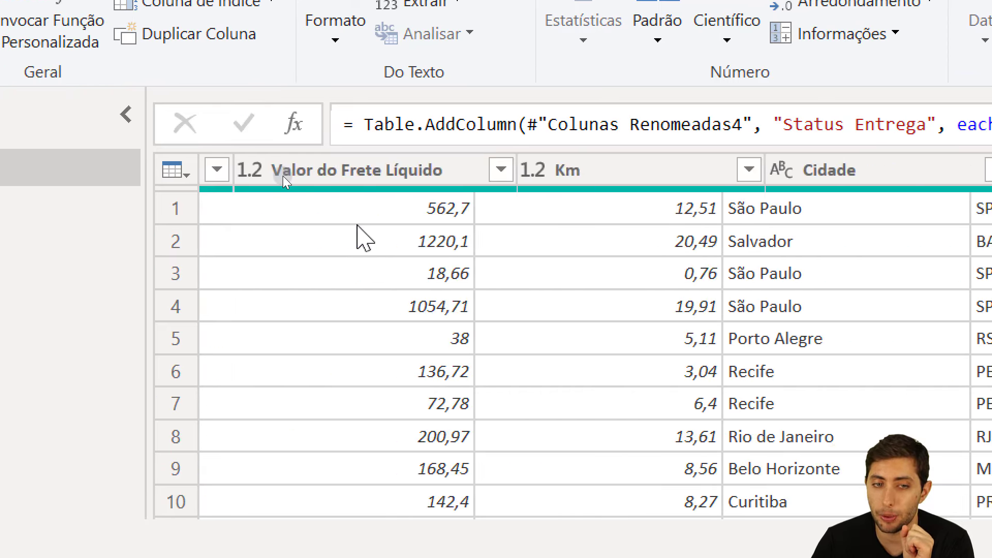
{"action": "scroll", "coordinate": [358, 233], "scroll_direction": "right", "scroll_amount": 8}
{"action": "scroll", "coordinate": [362, 229], "scroll_direction": "left", "scroll_amount": 6}
{"action": "scroll", "coordinate": [364, 226], "scroll_direction": "left", "scroll_amount": 10}
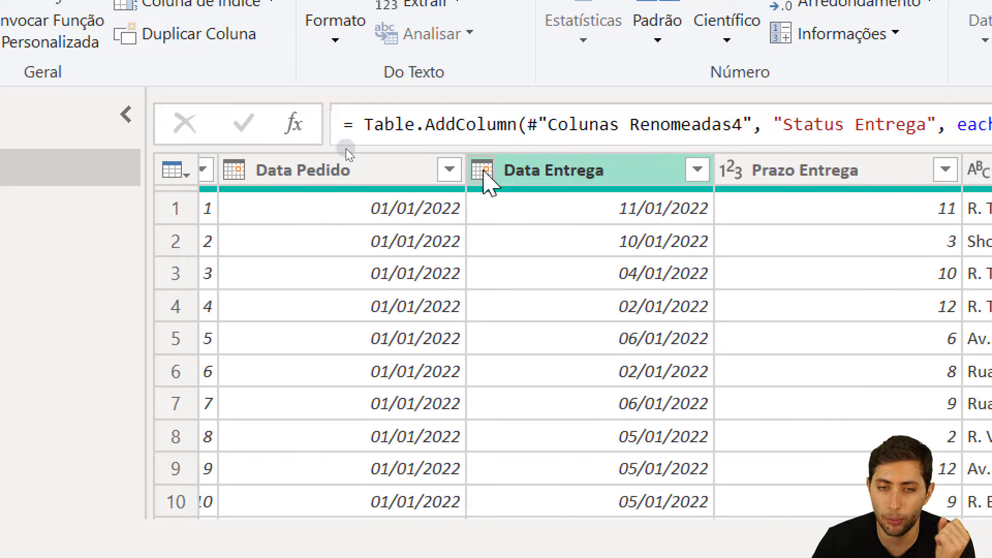
{"action": "scroll", "coordinate": [529, 233], "scroll_direction": "right", "scroll_amount": 6}
{"action": "scroll", "coordinate": [365, 186], "scroll_direction": "right", "scroll_amount": 10}
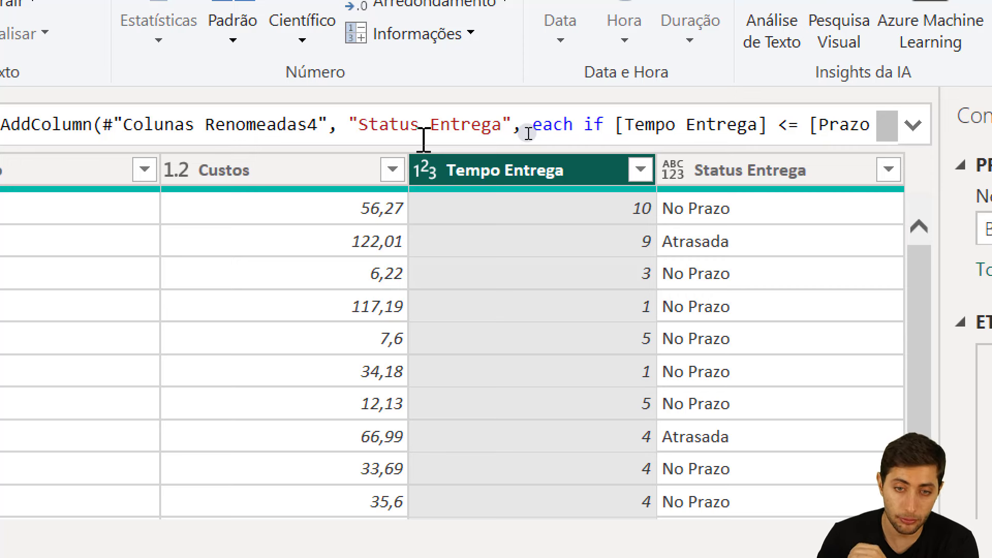
Change the Status Entrega column's data type to Texto
{"action": "left_click", "coordinate": [716, 175]}
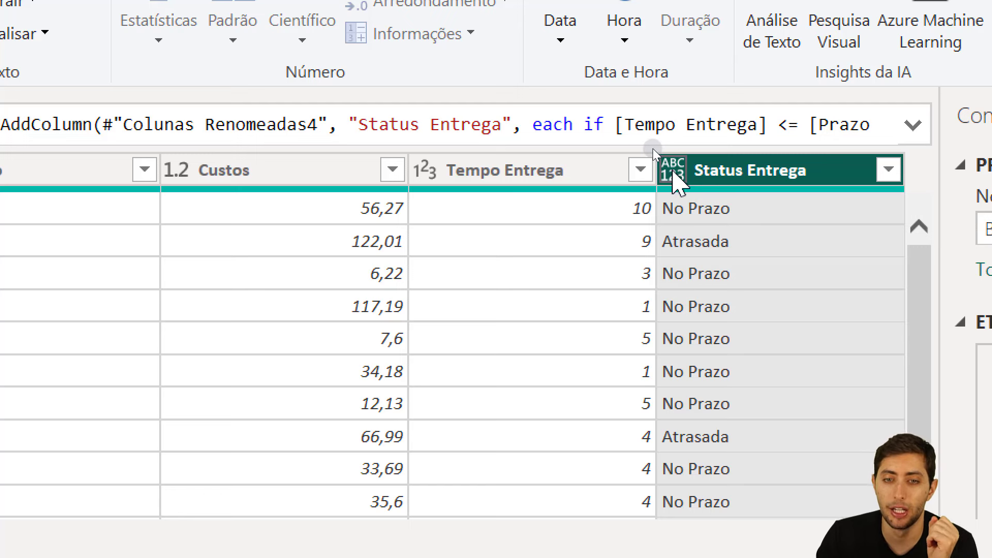
{"action": "left_click", "coordinate": [671, 172]}
{"action": "left_click", "coordinate": [671, 173]}
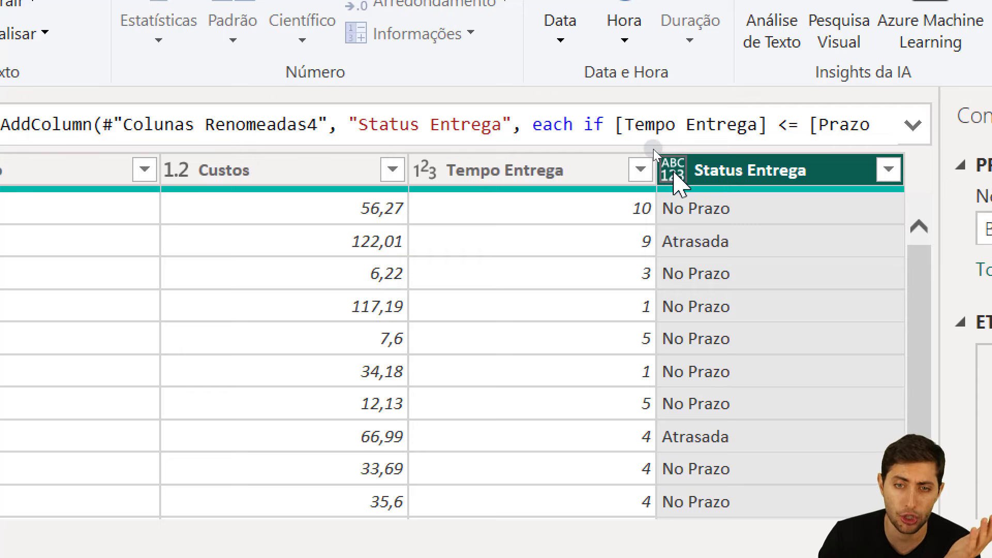
{"action": "left_click", "coordinate": [673, 173]}
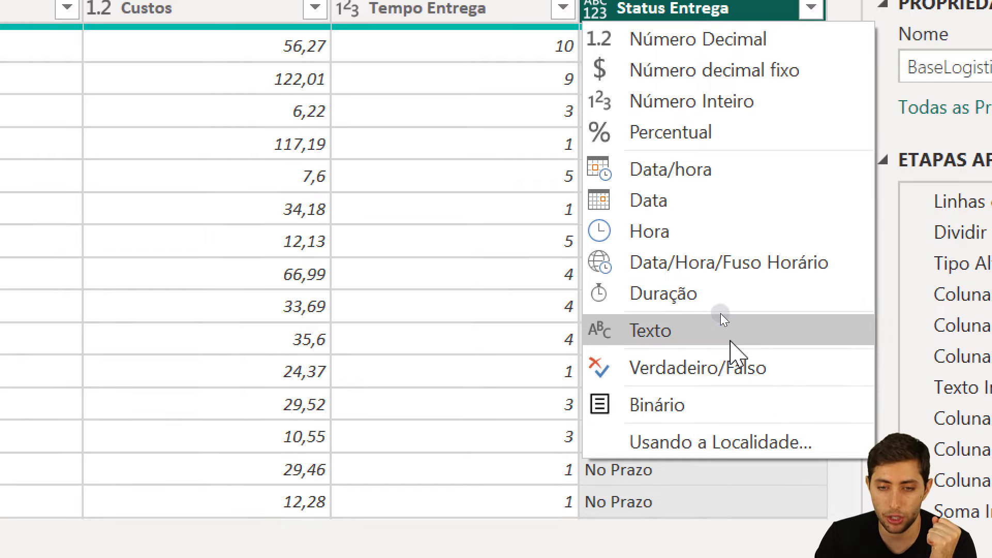
{"action": "left_click", "coordinate": [750, 352]}
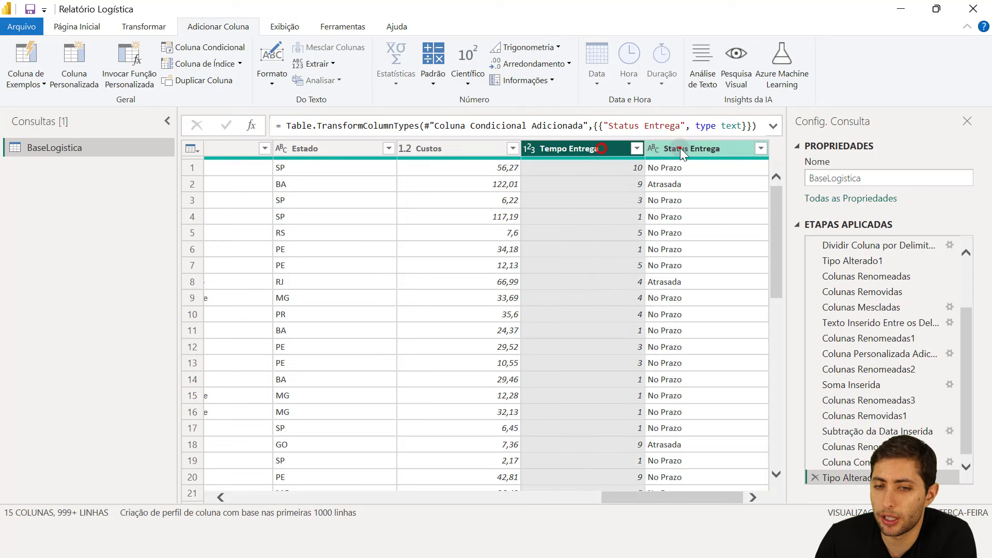
Move the Tempo Entrega and Status Entrega columns together so they sit directly after Prazo Entrega
{"action": "left_click", "coordinate": [679, 148]}
{"action": "left_click", "coordinate": [585, 147]}
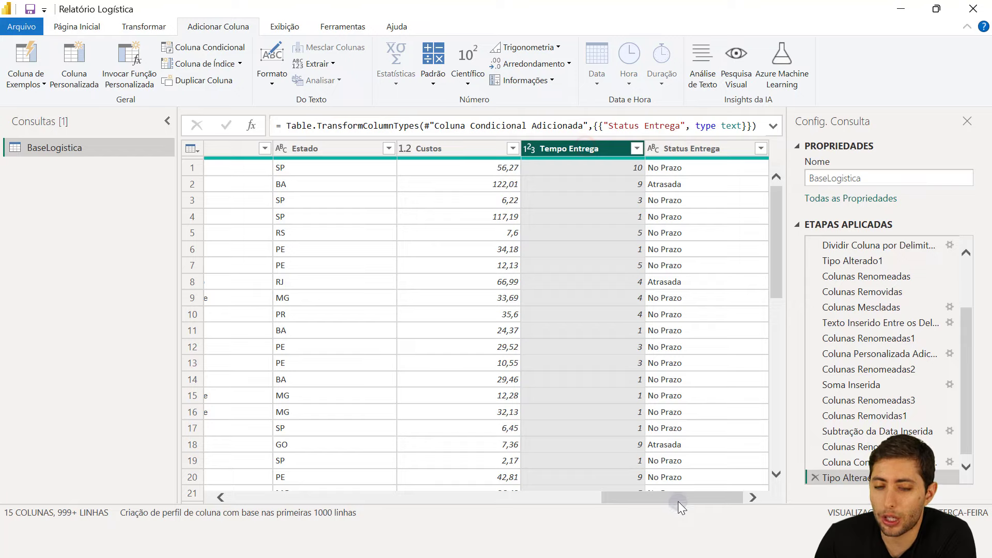
{"action": "left_click_drag", "start_coordinate": [678, 502], "coordinate": [560, 497]}
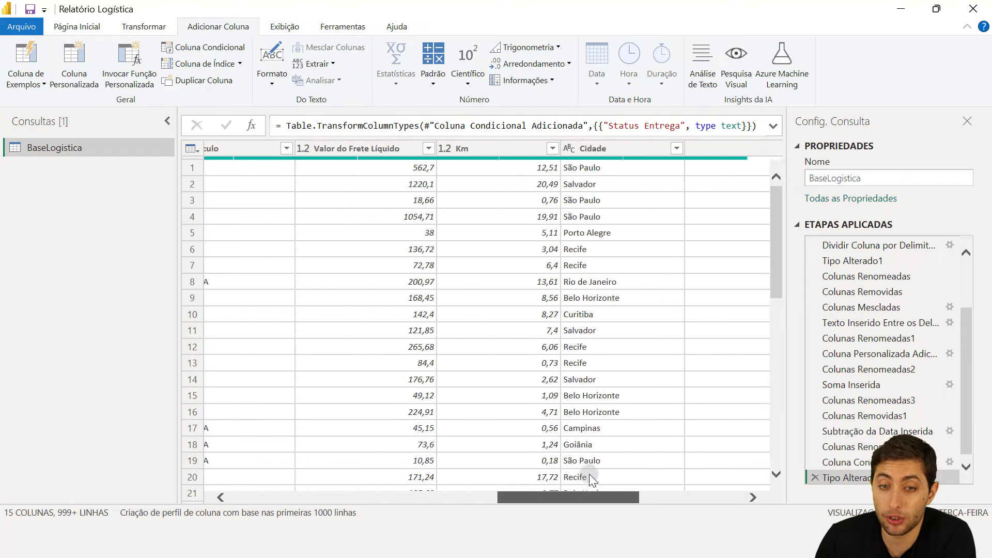
{"action": "scroll", "coordinate": [620, 471], "scroll_direction": "right", "scroll_amount": 5}
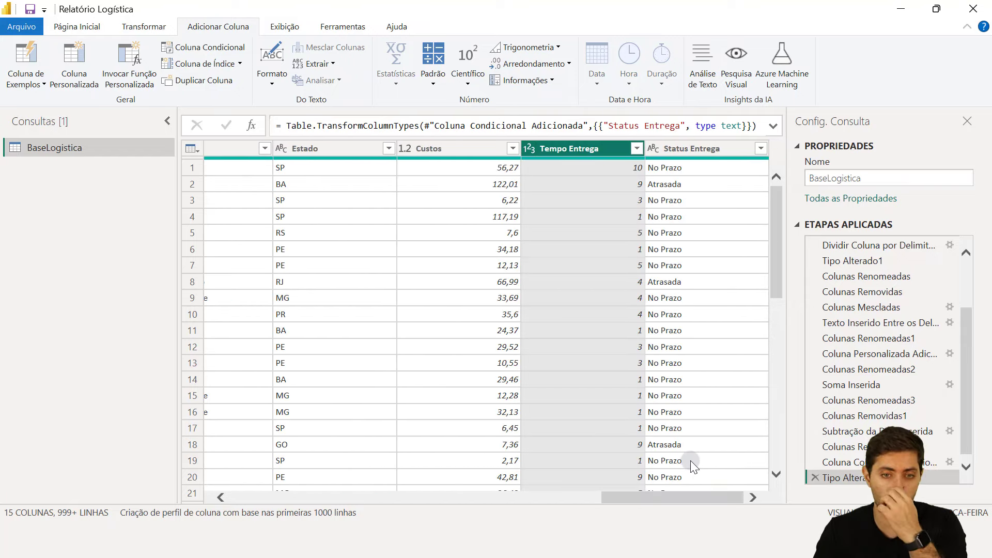
{"action": "left_click", "coordinate": [679, 147], "text": "ctrl"}
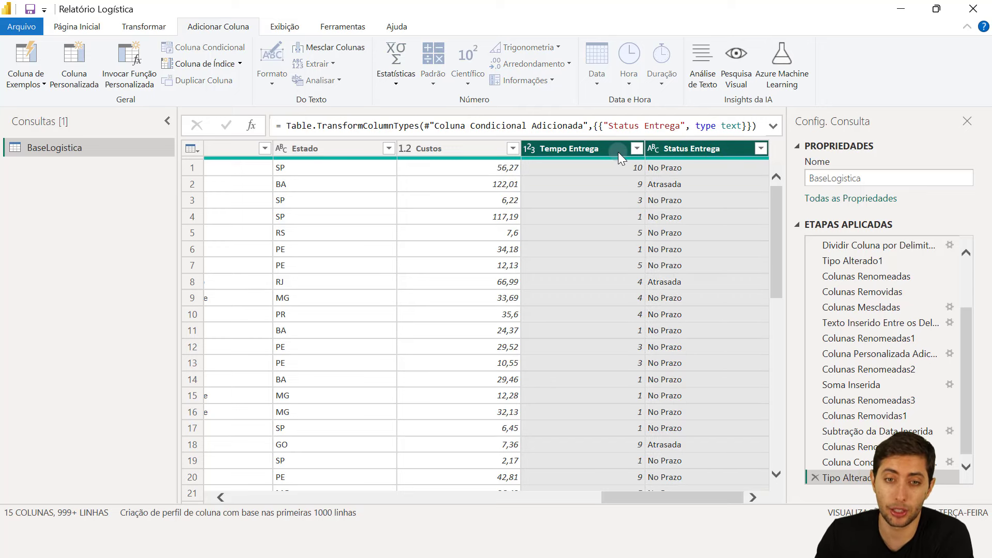
{"action": "left_click_drag", "start_coordinate": [615, 151], "coordinate": [710, 216]}
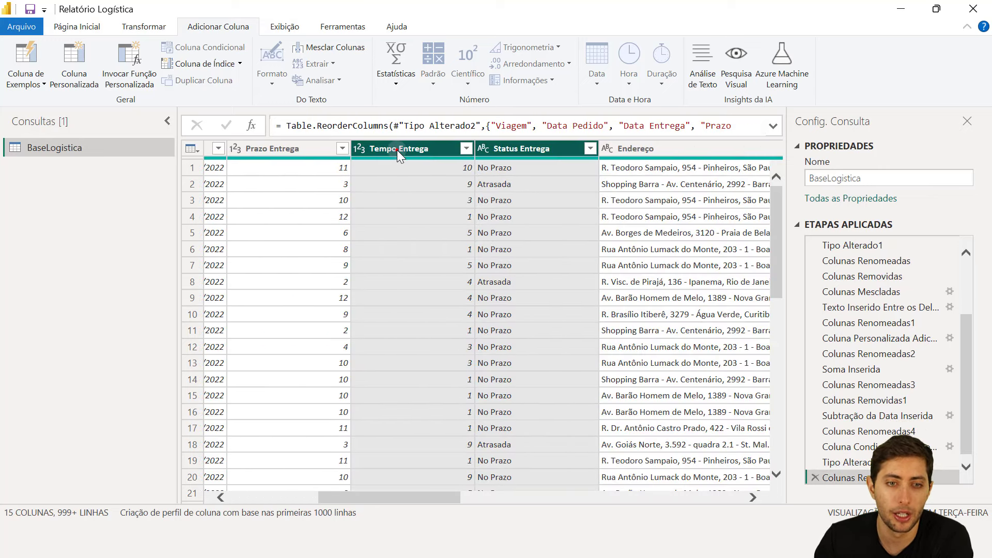
Check the new order of the Prazo Entrega, Tempo Entrega and Status Entrega columns and look over the remaining columns
{"action": "left_click", "coordinate": [397, 149]}
{"action": "left_click", "coordinate": [306, 152]}
{"action": "left_click", "coordinate": [429, 153]}
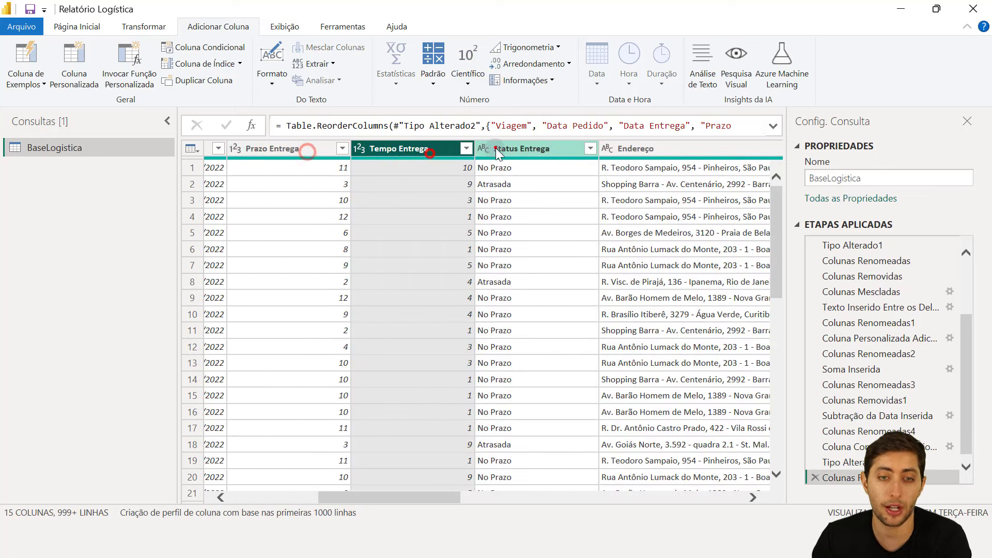
{"action": "left_click", "coordinate": [495, 149]}
{"action": "scroll", "coordinate": [561, 237], "scroll_direction": "right", "scroll_amount": 15}
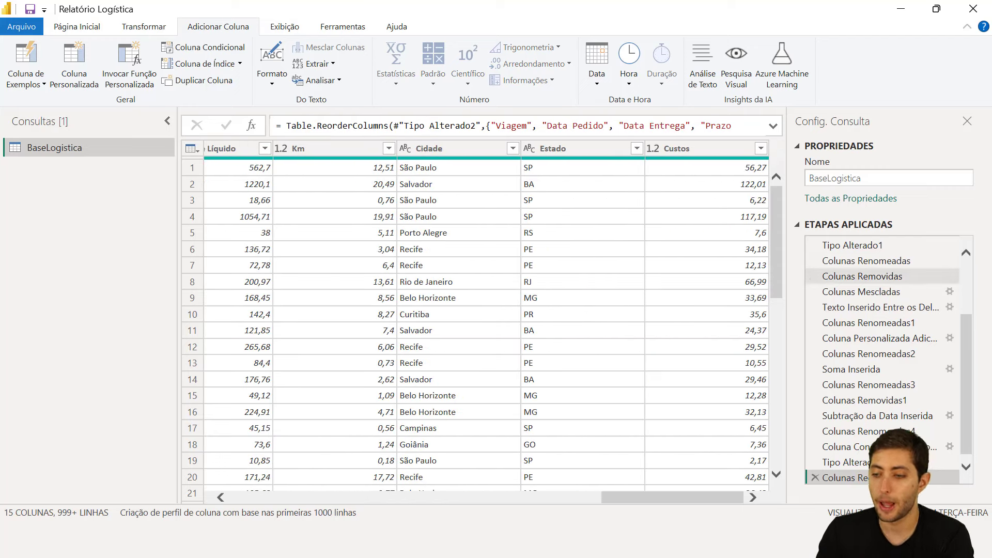
{"action": "scroll", "coordinate": [549, 373], "scroll_direction": "left", "scroll_amount": 8}
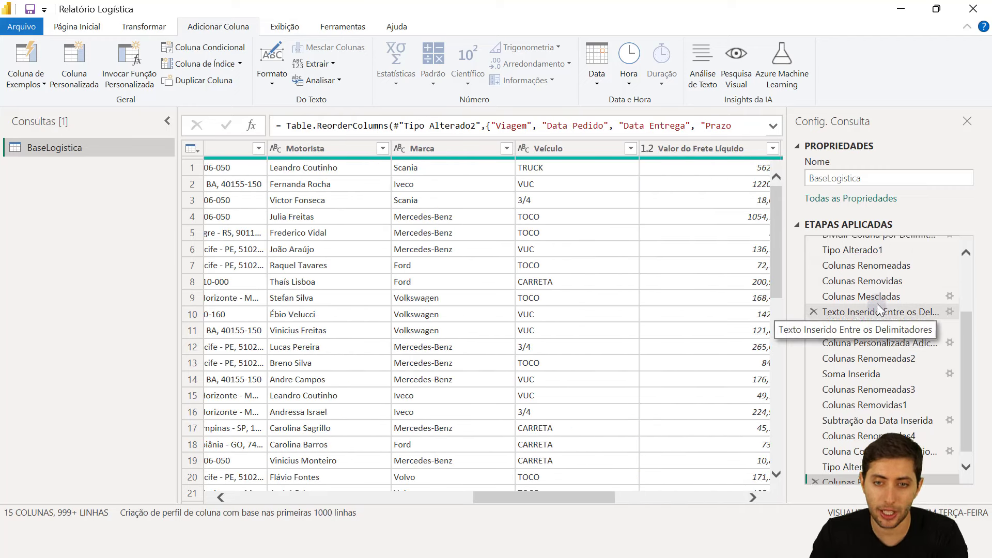
Review the query's applied steps from Fonte onward and look at the first columns of the table
{"action": "scroll", "coordinate": [883, 305], "scroll_direction": "up", "scroll_amount": 2}
{"action": "scroll", "coordinate": [884, 305], "scroll_direction": "down", "scroll_amount": 2}
{"action": "scroll", "coordinate": [891, 321], "scroll_direction": "up", "scroll_amount": 3}
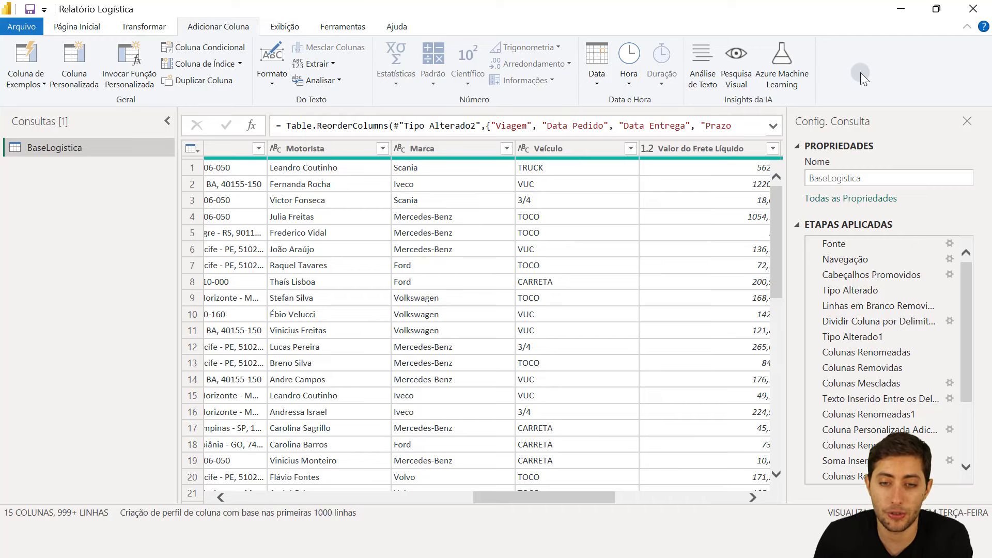
{"action": "scroll", "coordinate": [646, 298], "scroll_direction": "left", "scroll_amount": 10}
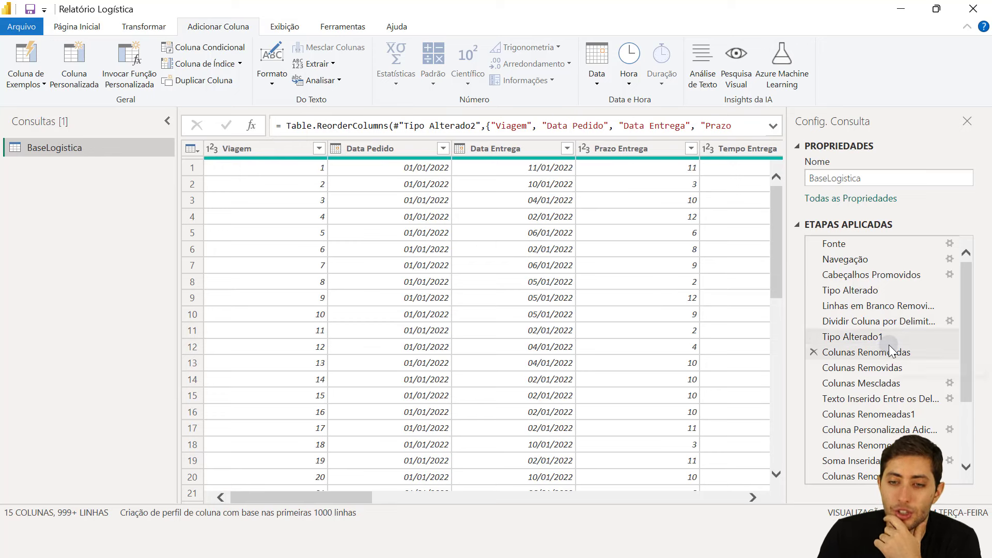
{"action": "scroll", "coordinate": [887, 349], "scroll_direction": "down", "scroll_amount": 2}
{"action": "scroll", "coordinate": [886, 348], "scroll_direction": "up", "scroll_amount": 2}
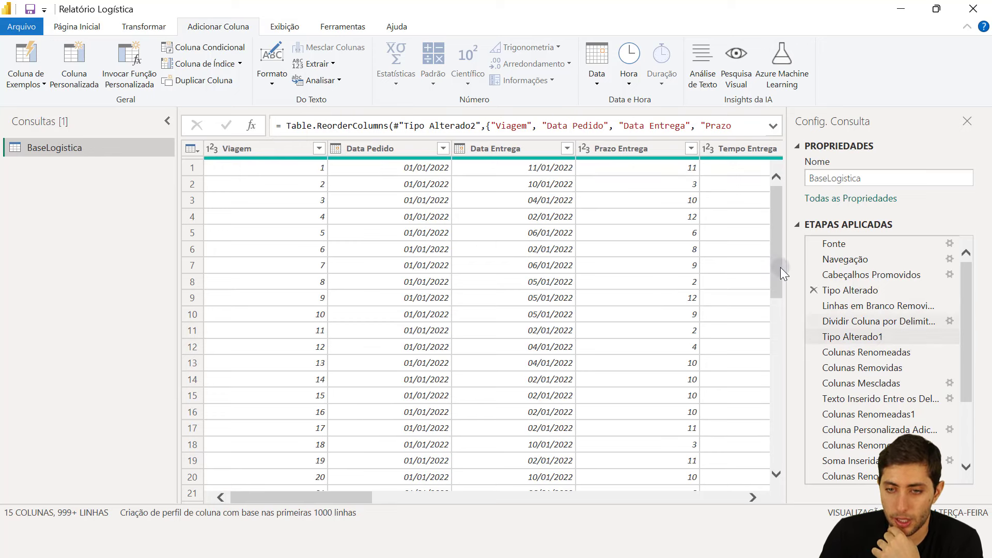
Open the Base Logistica workbook in Excel and examine its original Marca/Veículo, Nome Motorista and Sobrenome columns
{"action": "left_click", "coordinate": [558, 557]}
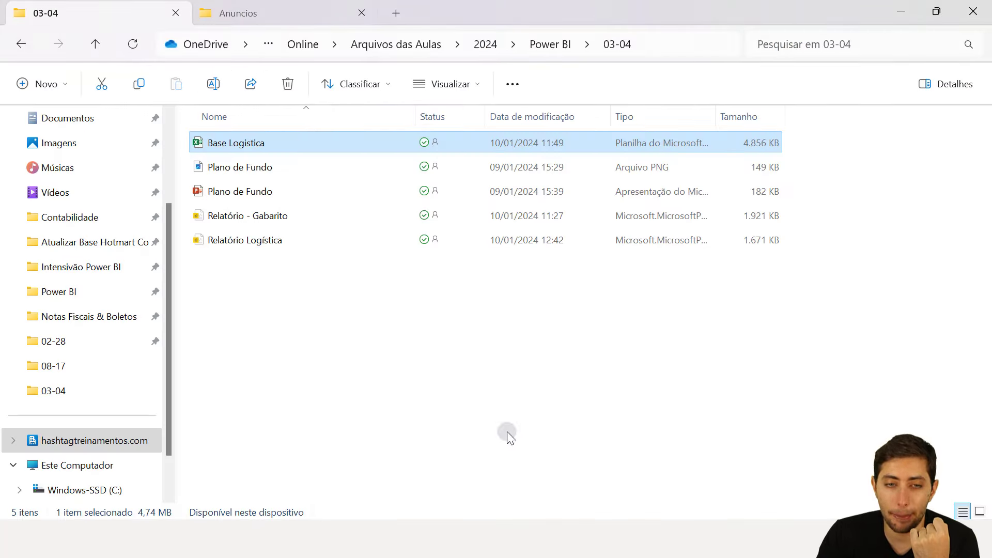
{"action": "double_click", "coordinate": [312, 144]}
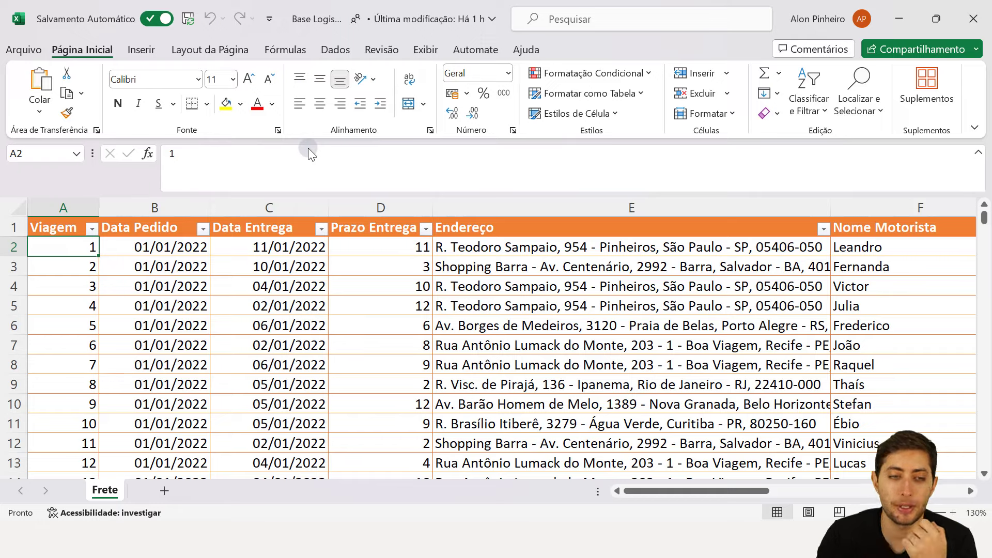
{"action": "scroll", "coordinate": [330, 217], "scroll_direction": "right", "scroll_amount": 3}
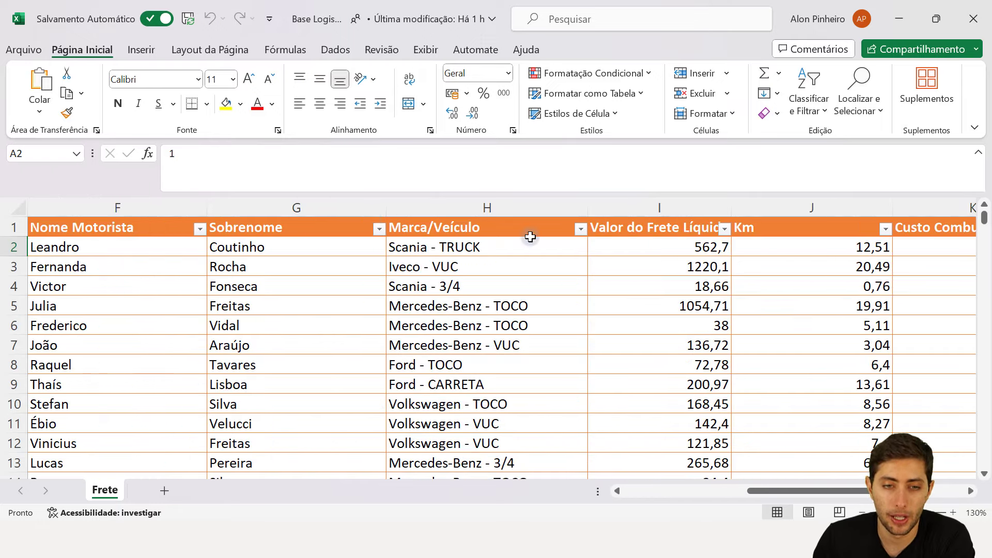
{"action": "left_click", "coordinate": [419, 208]}
{"action": "scroll", "coordinate": [421, 207], "scroll_direction": "right", "scroll_amount": 1}
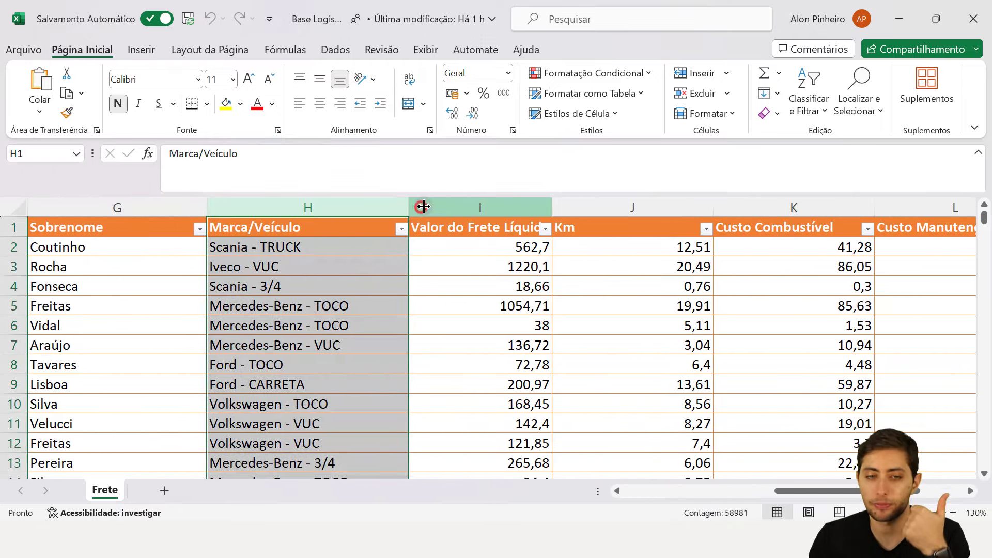
{"action": "left_click_drag", "start_coordinate": [424, 207], "coordinate": [123, 215]}
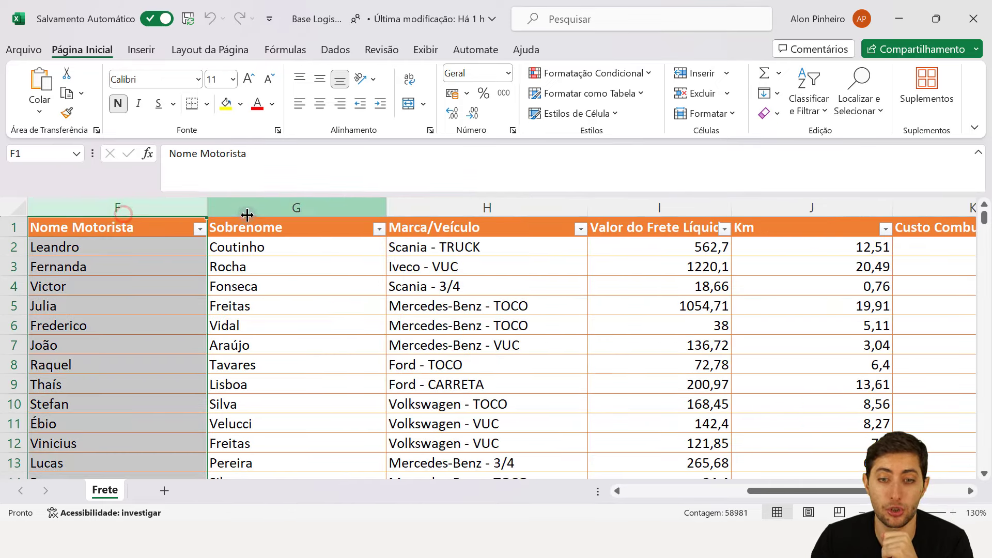
Examine the original Custo Combustível, Custo Manutenção and Custos Fixos columns, as well as the Endereço column
{"action": "scroll", "coordinate": [316, 229], "scroll_direction": "right", "scroll_amount": 1}
{"action": "scroll", "coordinate": [317, 230], "scroll_direction": "right", "scroll_amount": 2}
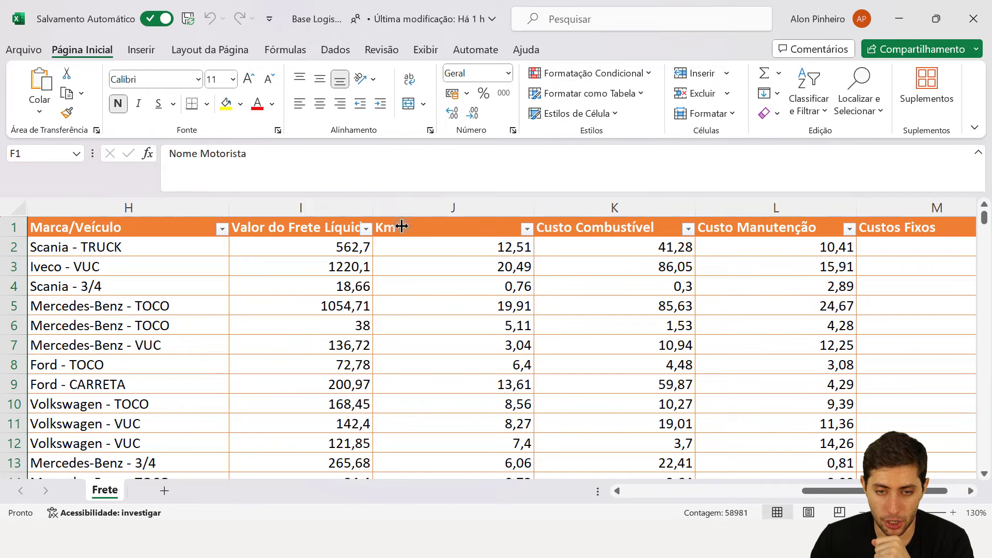
{"action": "scroll", "coordinate": [401, 226], "scroll_direction": "right", "scroll_amount": 1}
{"action": "left_click", "coordinate": [409, 206]}
{"action": "left_click", "coordinate": [541, 207]}
{"action": "left_click", "coordinate": [742, 206]}
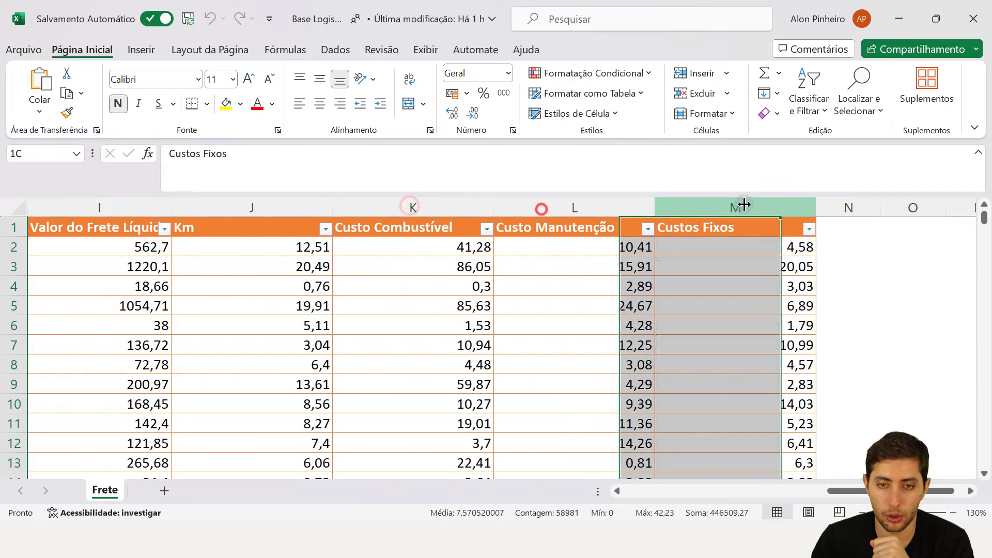
{"action": "left_click_drag", "start_coordinate": [464, 206], "coordinate": [656, 202]}
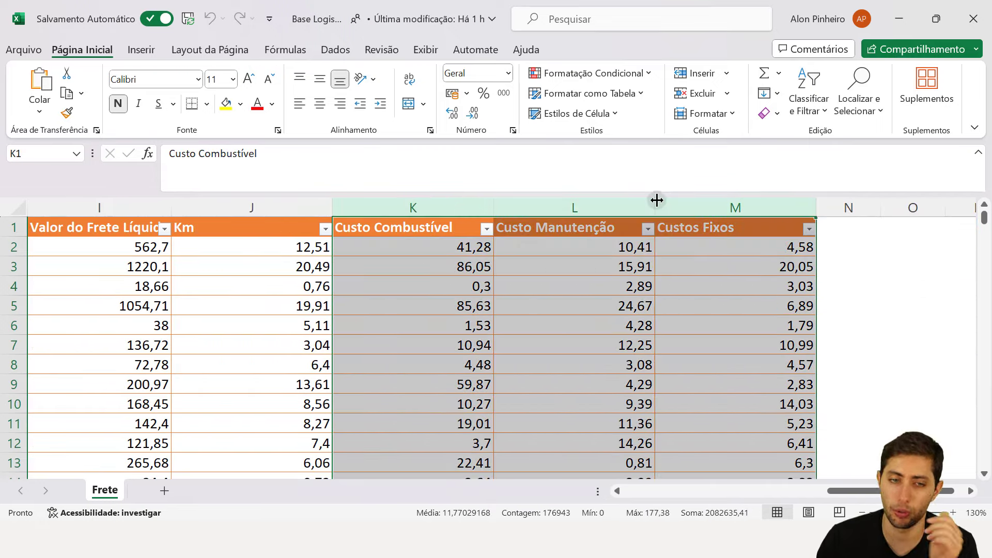
{"action": "scroll", "coordinate": [612, 249], "scroll_direction": "left", "scroll_amount": 5}
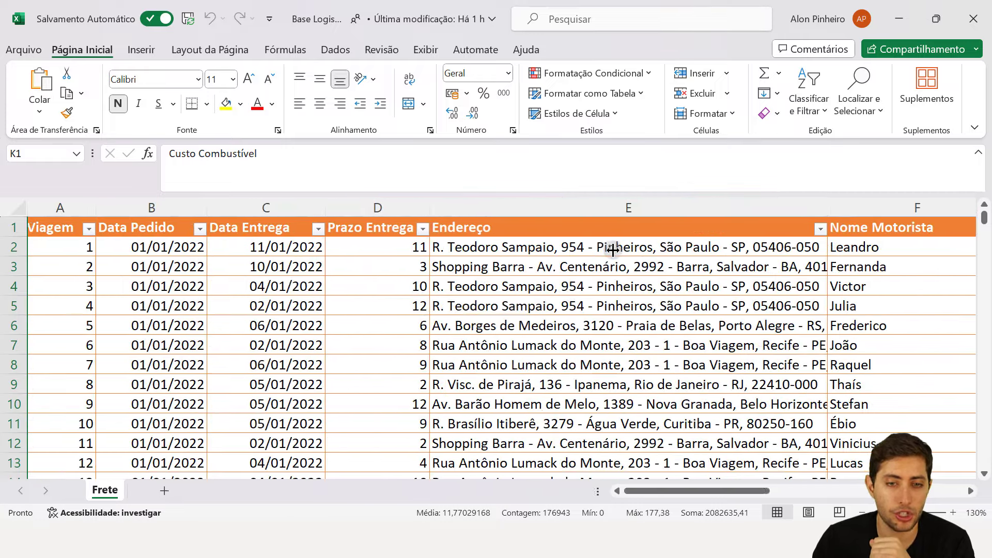
{"action": "left_click", "coordinate": [639, 211]}
{"action": "left_click", "coordinate": [691, 252]}
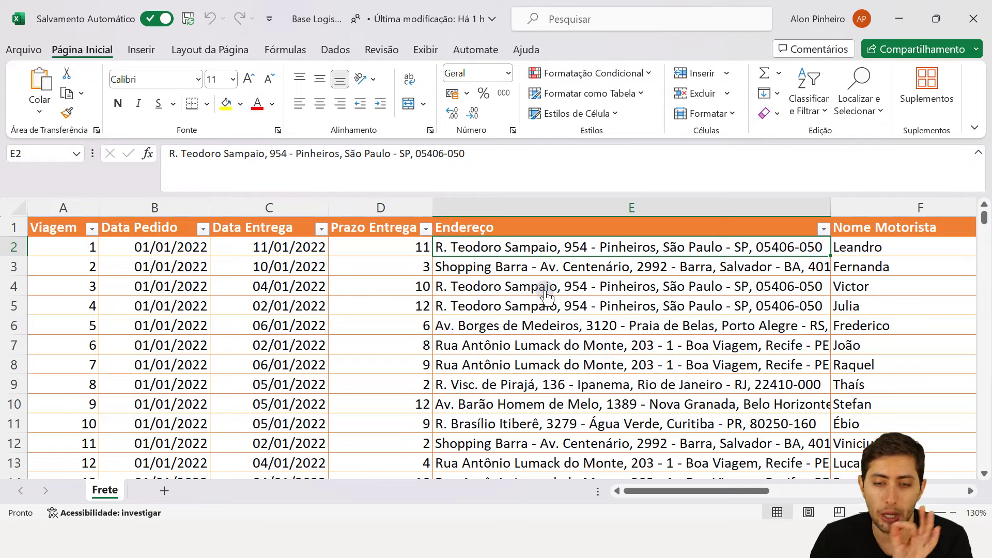
Switch back to the Power Query editor of Relatório Logística and review the list of applied steps
{"action": "left_click", "coordinate": [668, 539]}
{"action": "left_click", "coordinate": [724, 479]}
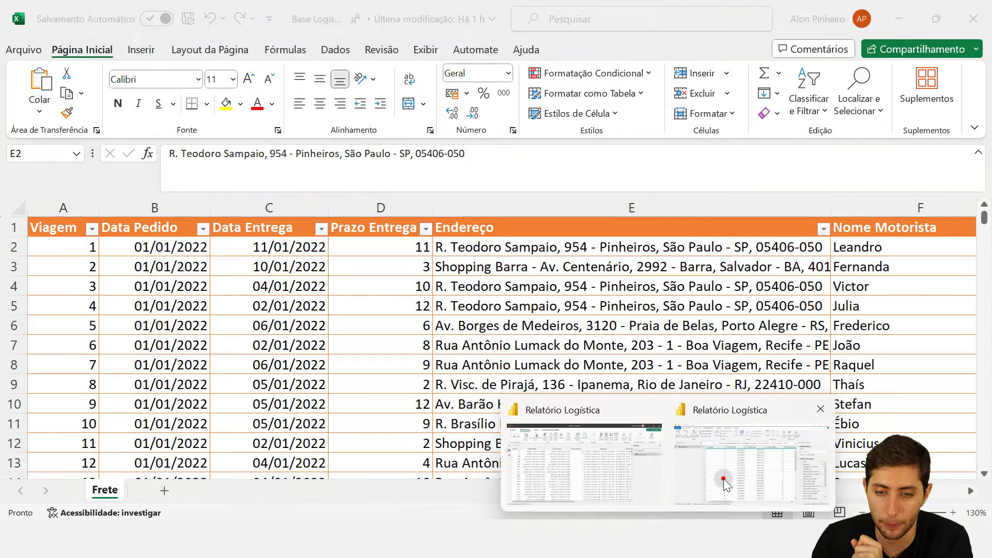
{"action": "scroll", "coordinate": [890, 405], "scroll_direction": "down", "scroll_amount": 1}
{"action": "scroll", "coordinate": [889, 405], "scroll_direction": "up", "scroll_amount": 1}
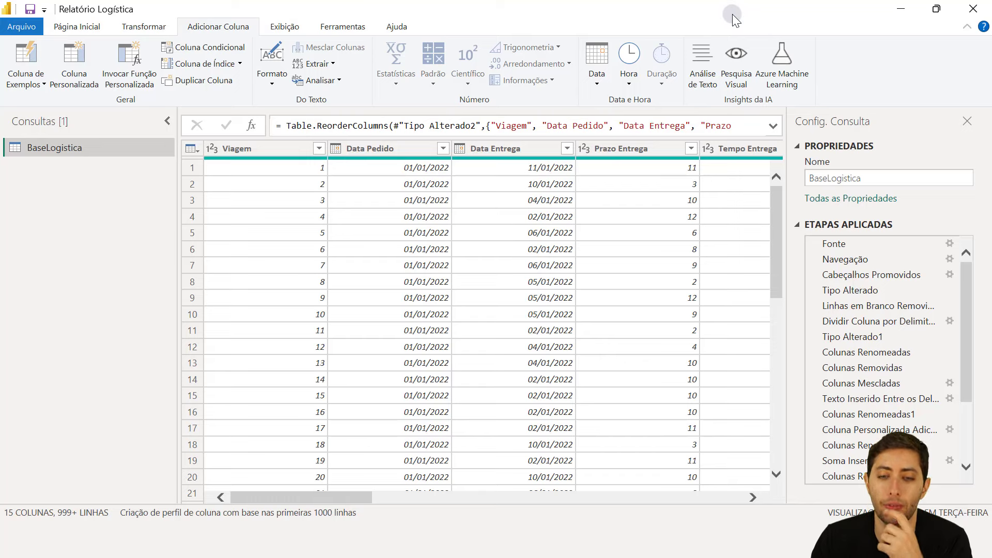
Switch to the Excel workbook, inspect the Endereço entries in rows 6 and 10, and return to the Power Query editor
{"action": "left_click", "coordinate": [687, 540]}
{"action": "left_click", "coordinate": [613, 328]}
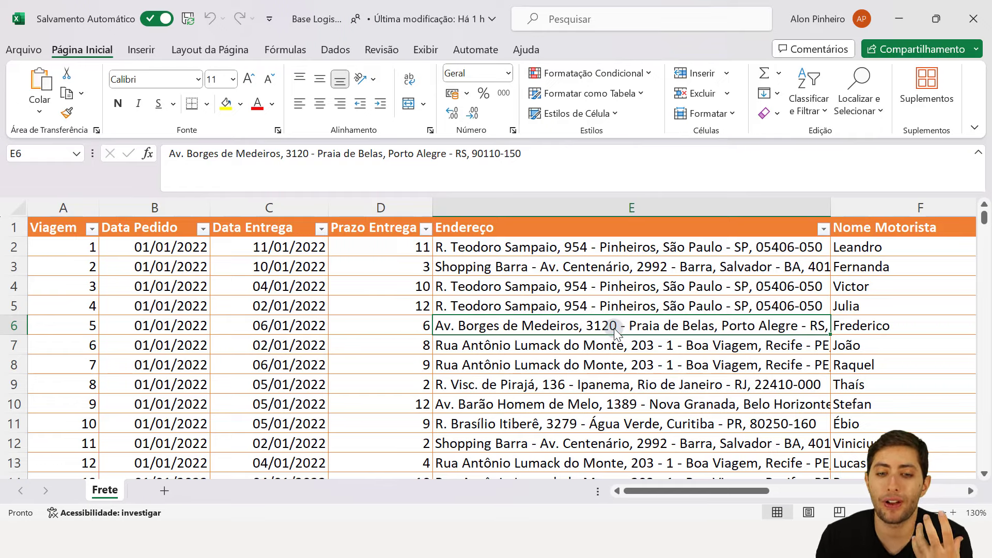
{"action": "left_click", "coordinate": [639, 404]}
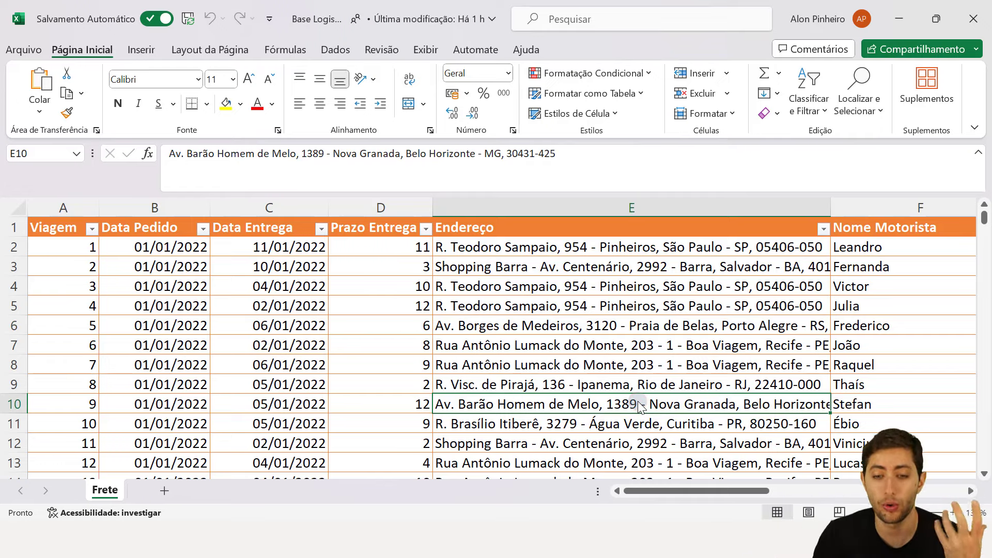
{"action": "left_click", "coordinate": [685, 497]}
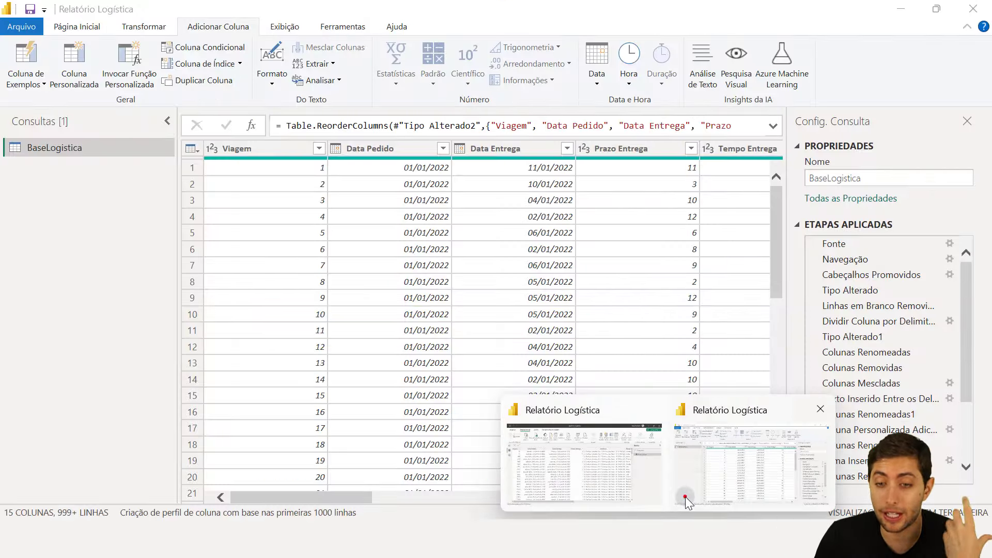
Review the applied steps, select the Tempo Entrega column and compare its available tools for transforming versus adding columns
{"action": "scroll", "coordinate": [903, 370], "scroll_direction": "down", "scroll_amount": 2}
{"action": "scroll", "coordinate": [903, 371], "scroll_direction": "up", "scroll_amount": 2}
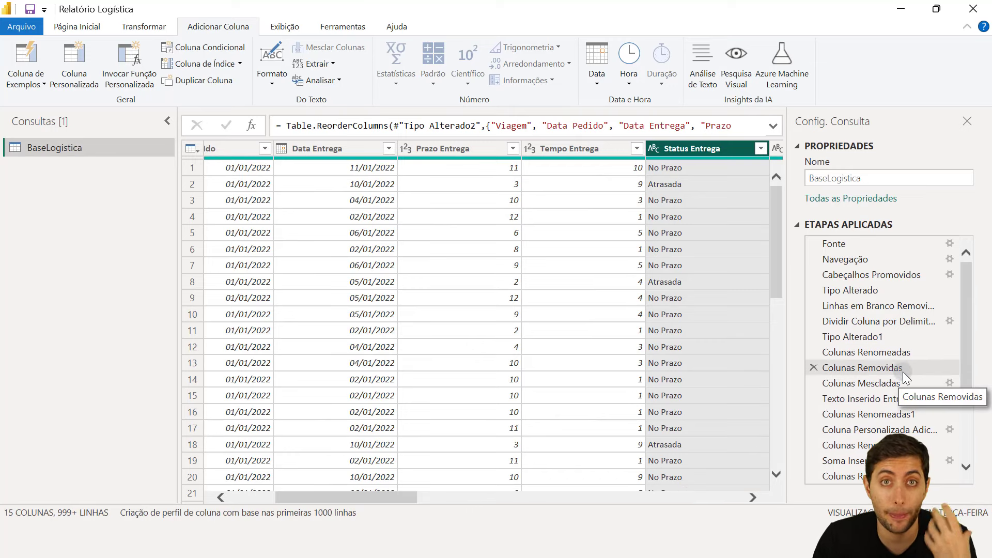
{"action": "left_click", "coordinate": [585, 150]}
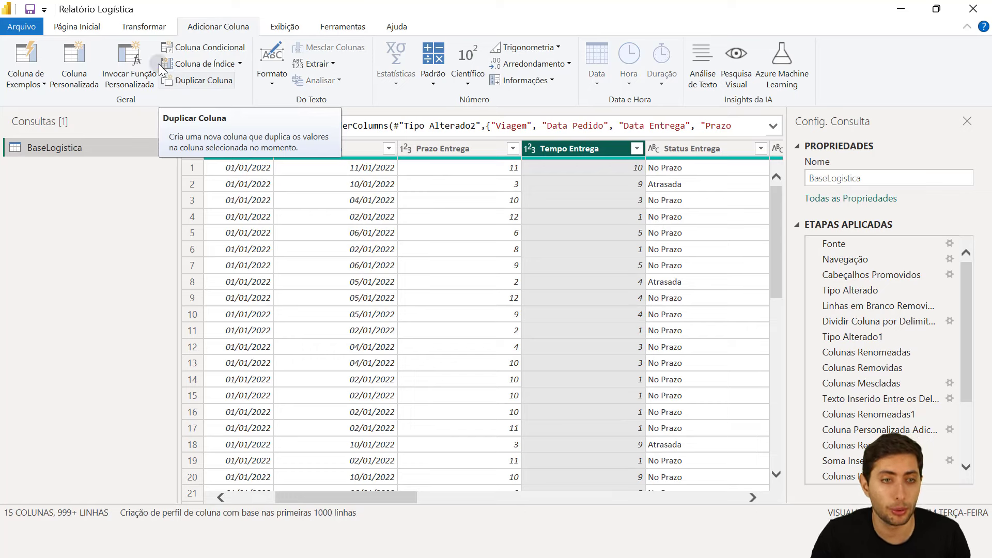
{"action": "left_click", "coordinate": [144, 26]}
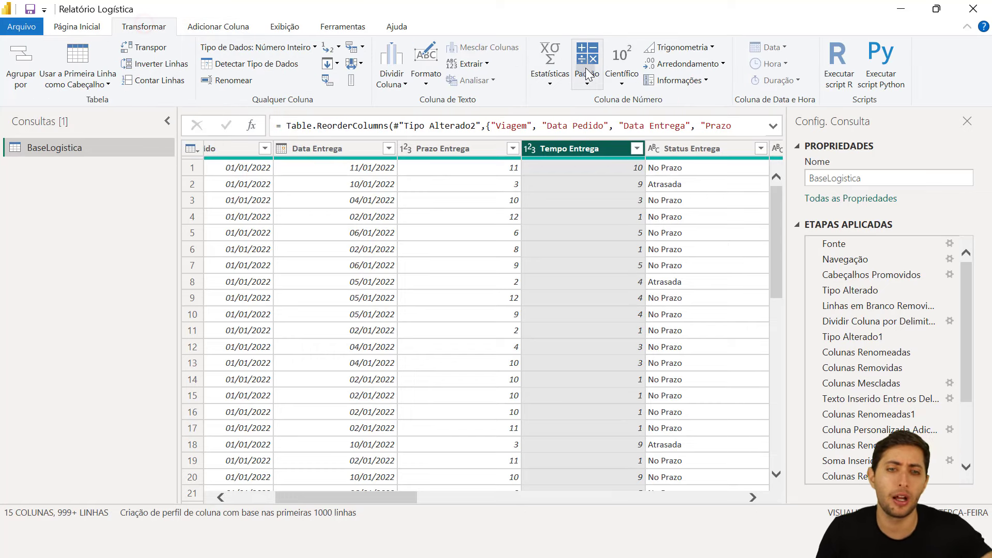
{"action": "left_click", "coordinate": [239, 32]}
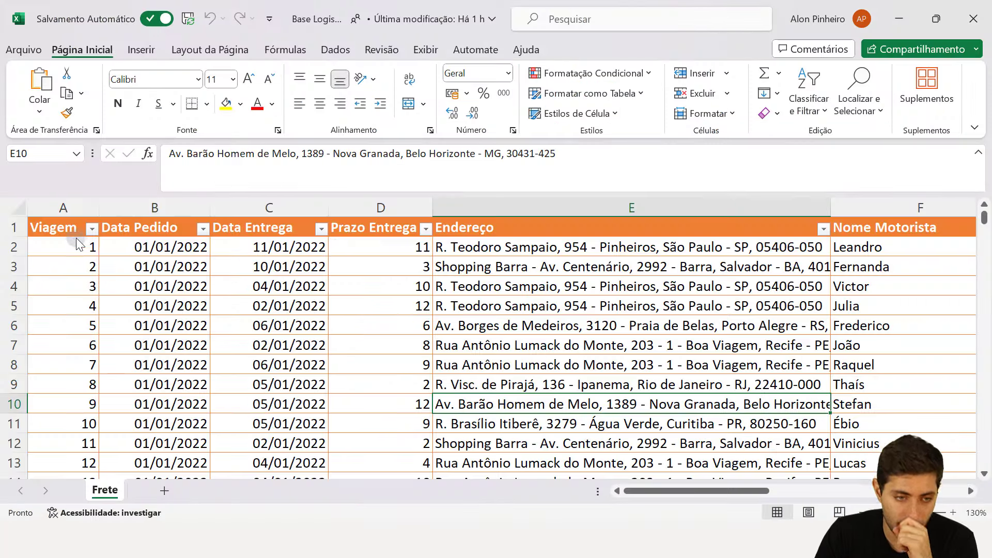
Switch to the Base Logistica workbook in Excel and examine the Viagem header and the Custo Combustível, Custo Manutenção and Custos Fixos columns
{"action": "left_click", "coordinate": [77, 244]}
{"action": "left_click", "coordinate": [75, 235]}
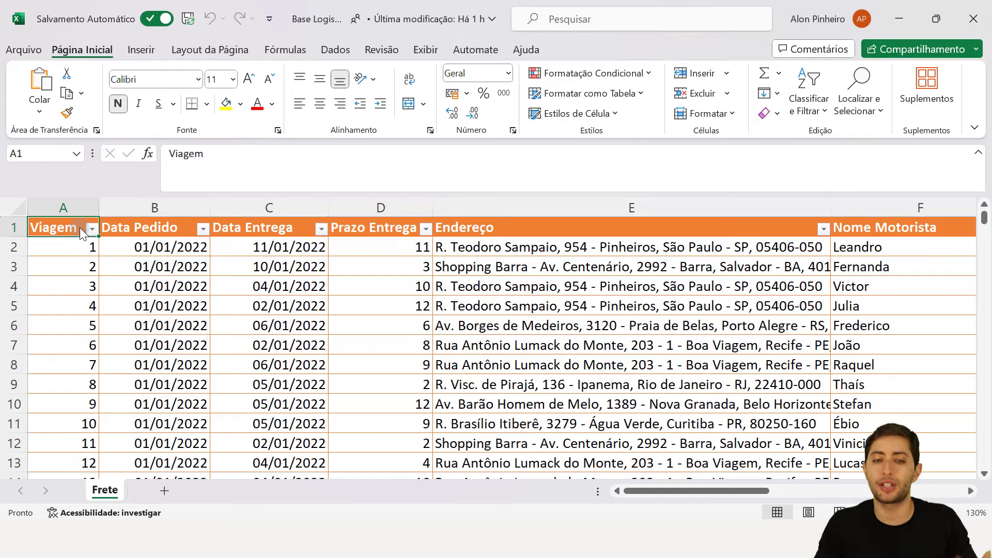
{"action": "scroll", "coordinate": [199, 261], "scroll_direction": "right", "scroll_amount": 1}
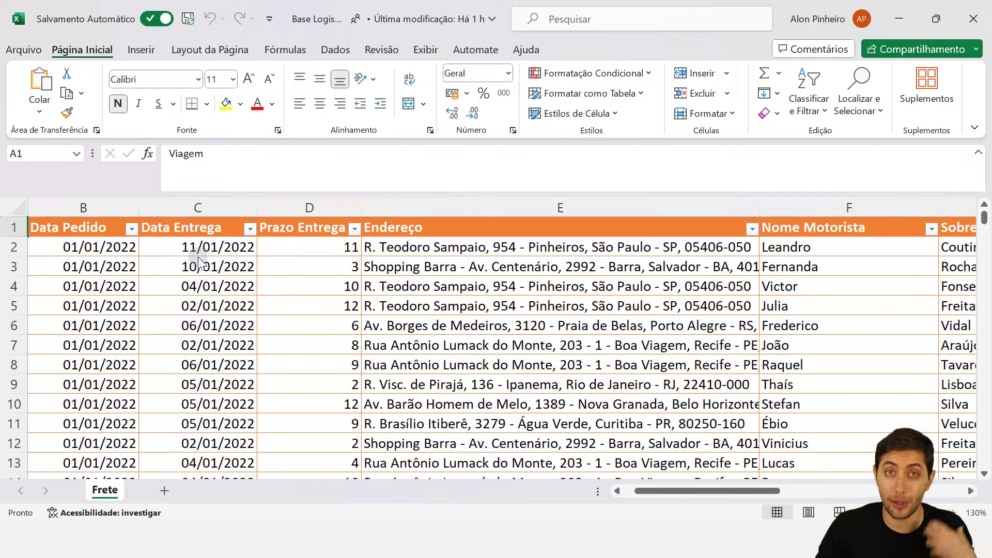
{"action": "scroll", "coordinate": [200, 261], "scroll_direction": "right", "scroll_amount": 9}
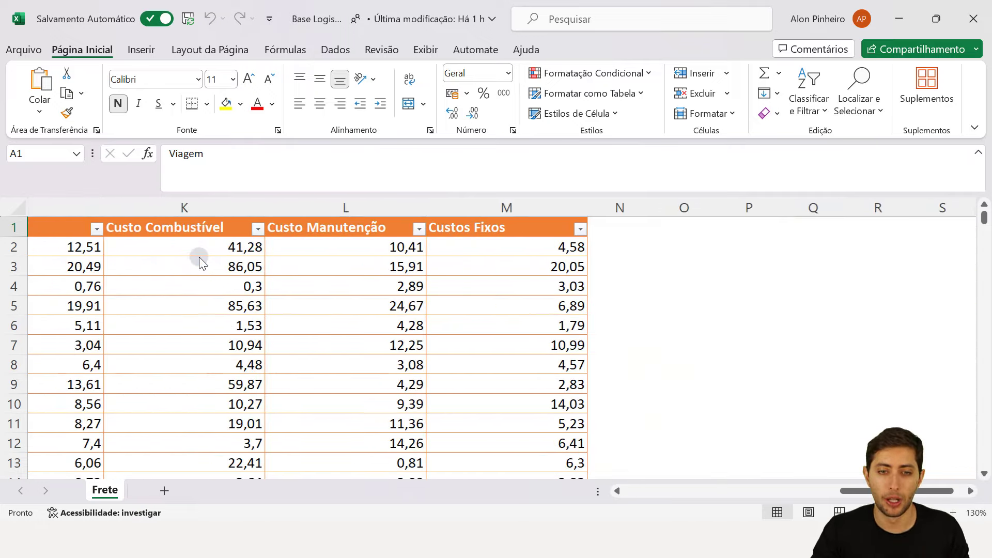
{"action": "scroll", "coordinate": [254, 248], "scroll_direction": "left", "scroll_amount": 1}
{"action": "left_click_drag", "start_coordinate": [270, 207], "coordinate": [587, 204]}
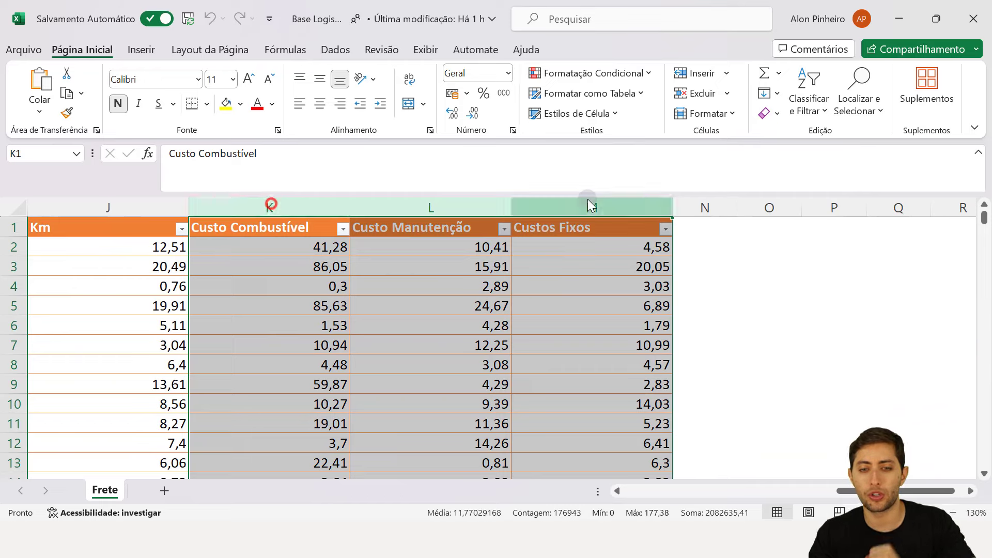
{"action": "left_click", "coordinate": [610, 229]}
Examine the first Marca/Veículo and Nome Motorista entries and the Endereço entries in rows 2 to 6
{"action": "scroll", "coordinate": [609, 230], "scroll_direction": "left", "scroll_amount": 3}
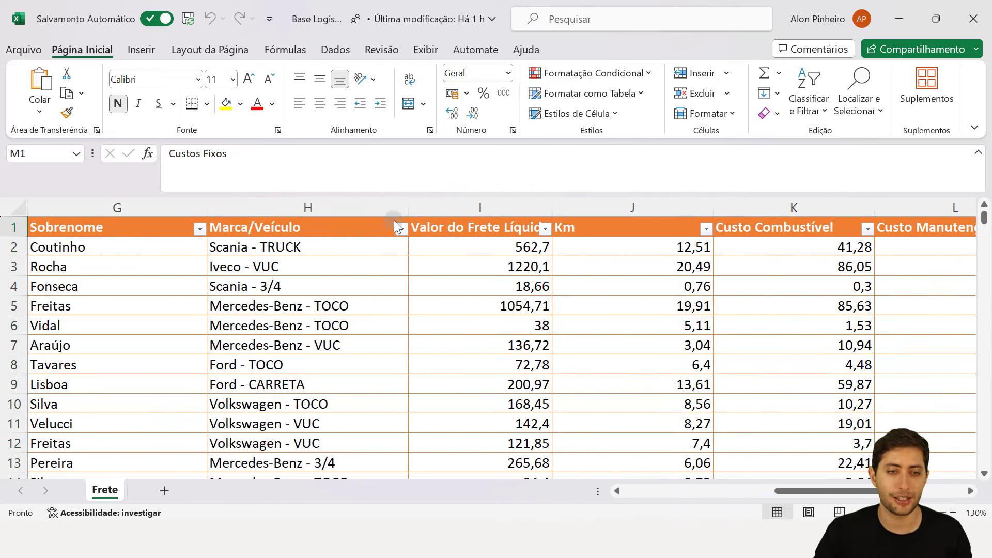
{"action": "left_click", "coordinate": [238, 248]}
{"action": "scroll", "coordinate": [238, 248], "scroll_direction": "left", "scroll_amount": 2}
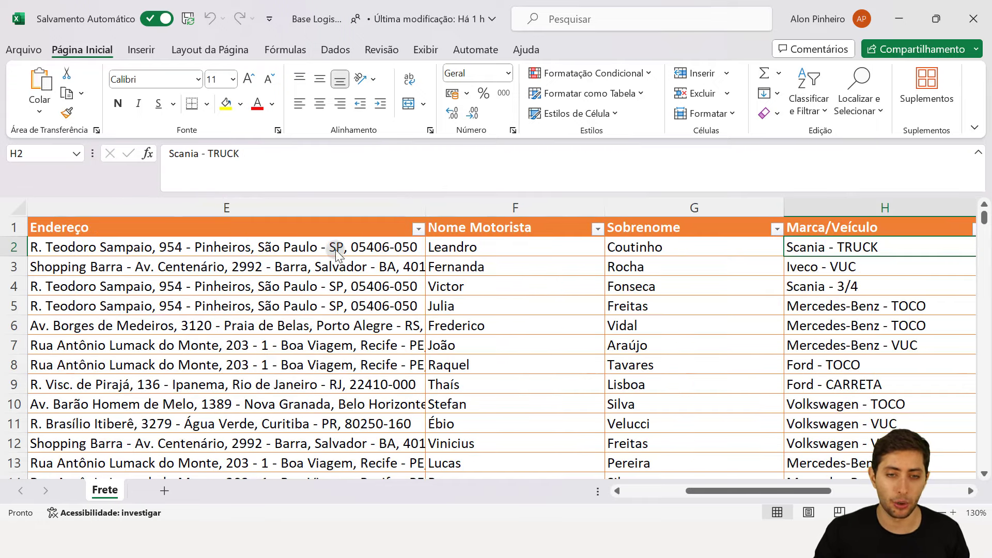
{"action": "left_click", "coordinate": [496, 250]}
{"action": "left_click_drag", "start_coordinate": [291, 248], "coordinate": [289, 326]}
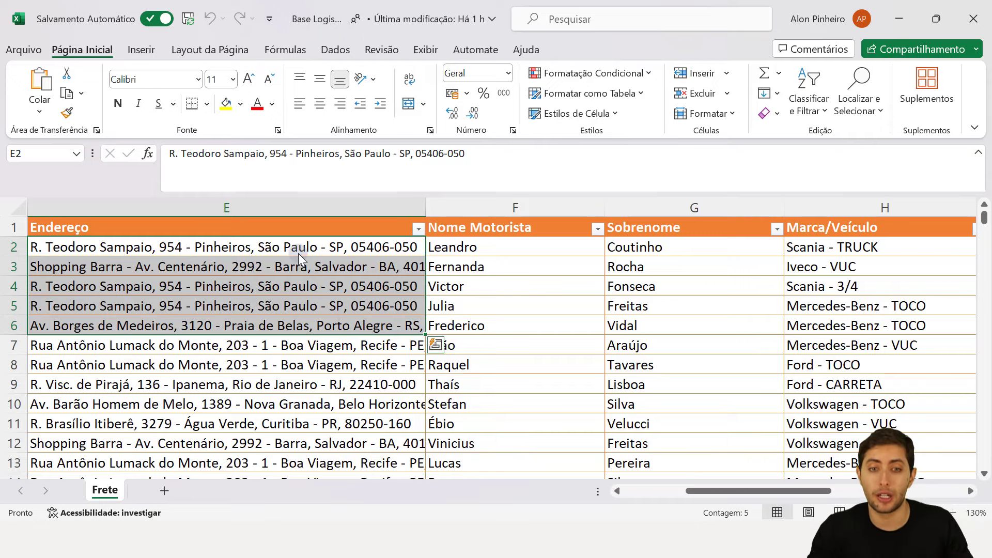
Inspect the whole Nome Motorista and Marca/Veículo columns and look over the remaining columns of the Frete sheet
{"action": "left_click", "coordinate": [569, 214]}
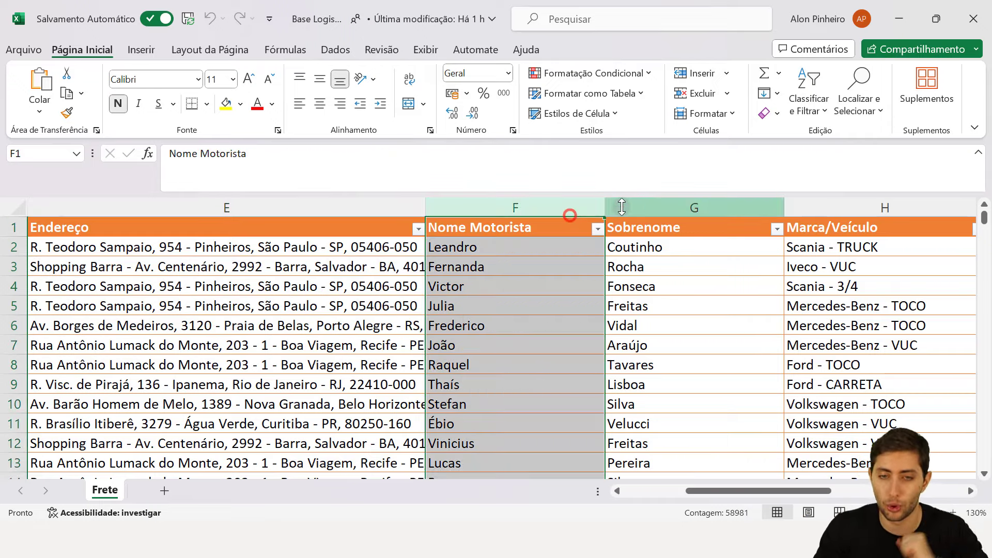
{"action": "left_click", "coordinate": [621, 206]}
{"action": "scroll", "coordinate": [622, 206], "scroll_direction": "right", "scroll_amount": 3}
{"action": "left_click", "coordinate": [558, 212]}
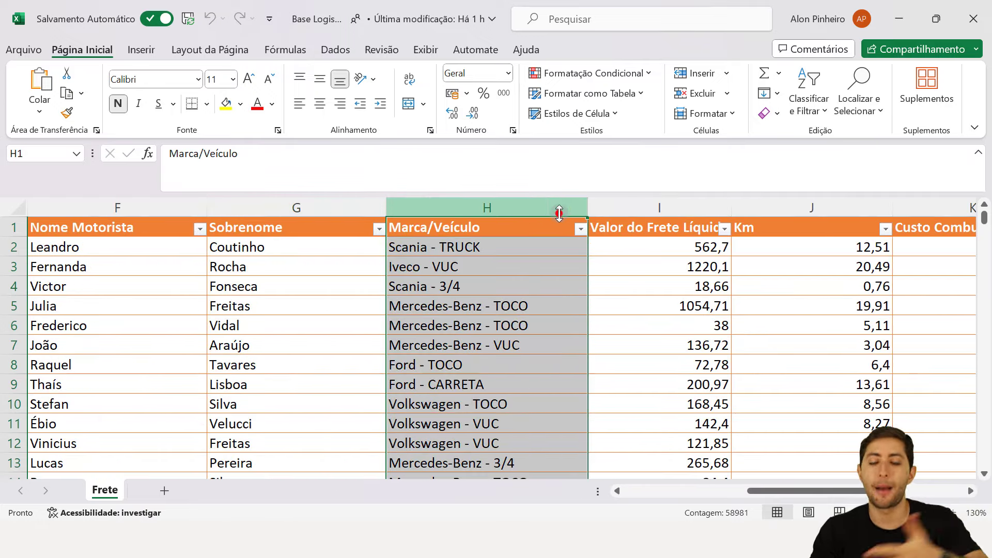
{"action": "scroll", "coordinate": [562, 212], "scroll_direction": "right", "scroll_amount": 5}
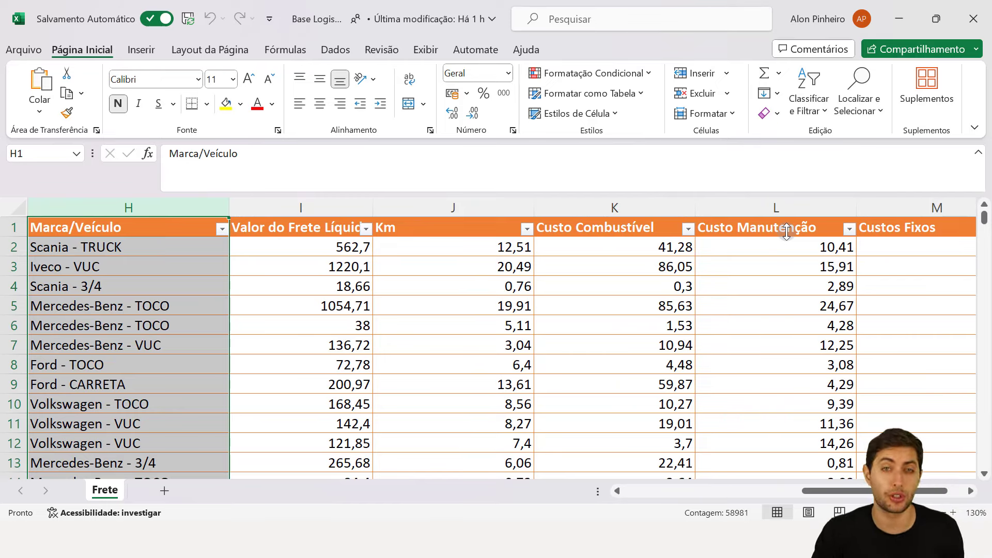
{"action": "scroll", "coordinate": [775, 243], "scroll_direction": "left", "scroll_amount": 10}
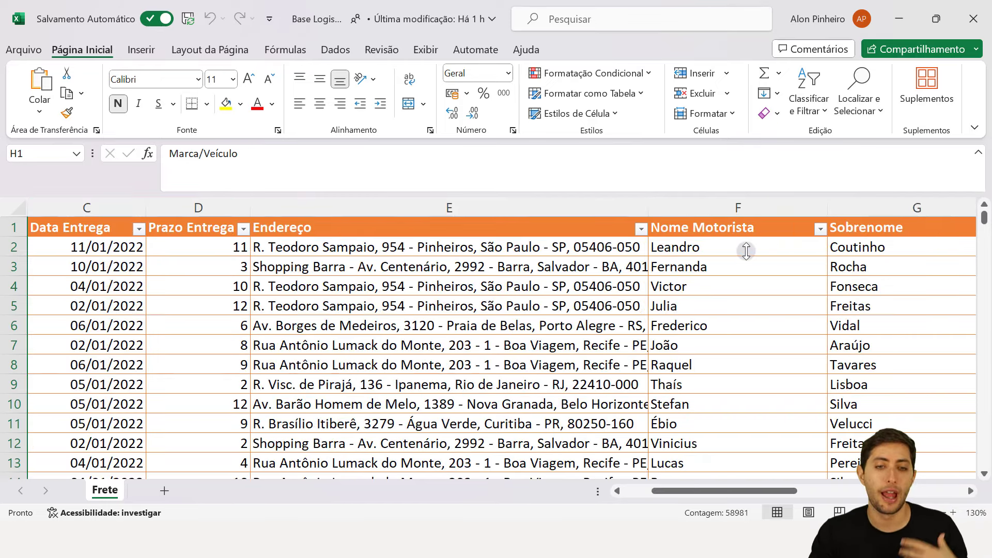
Inspect the whole Endereço column, the Data Entrega header and its first date
{"action": "left_click", "coordinate": [567, 220]}
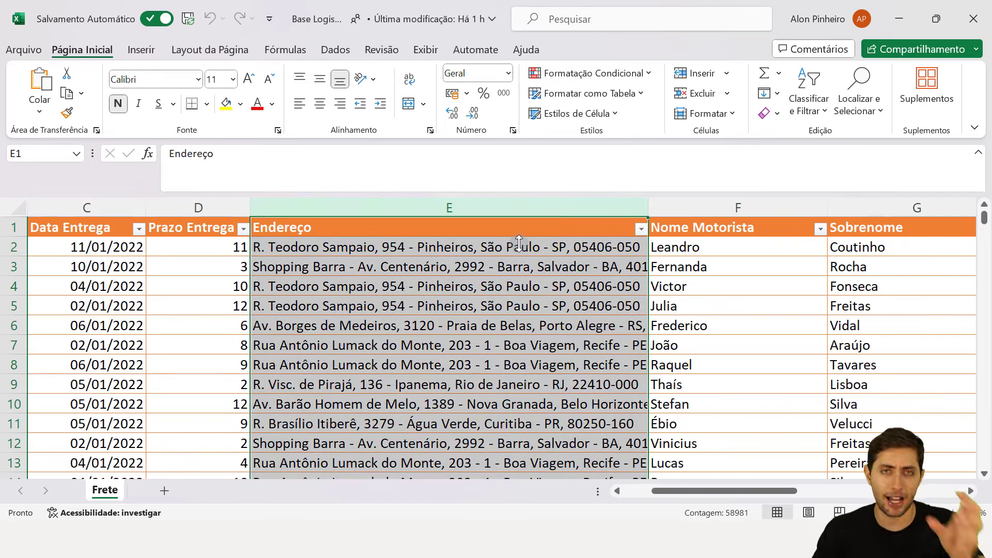
{"action": "left_click", "coordinate": [141, 246]}
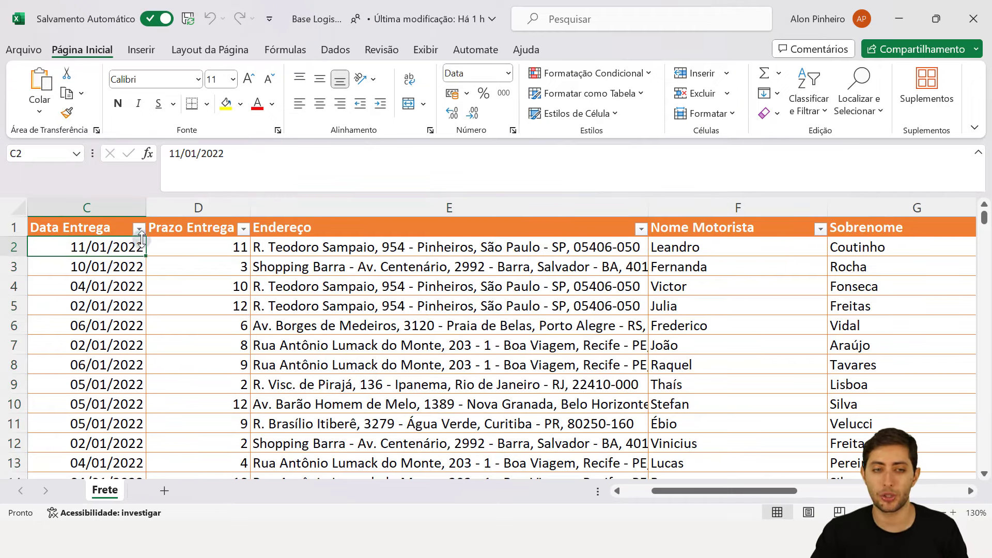
{"action": "left_click", "coordinate": [115, 221]}
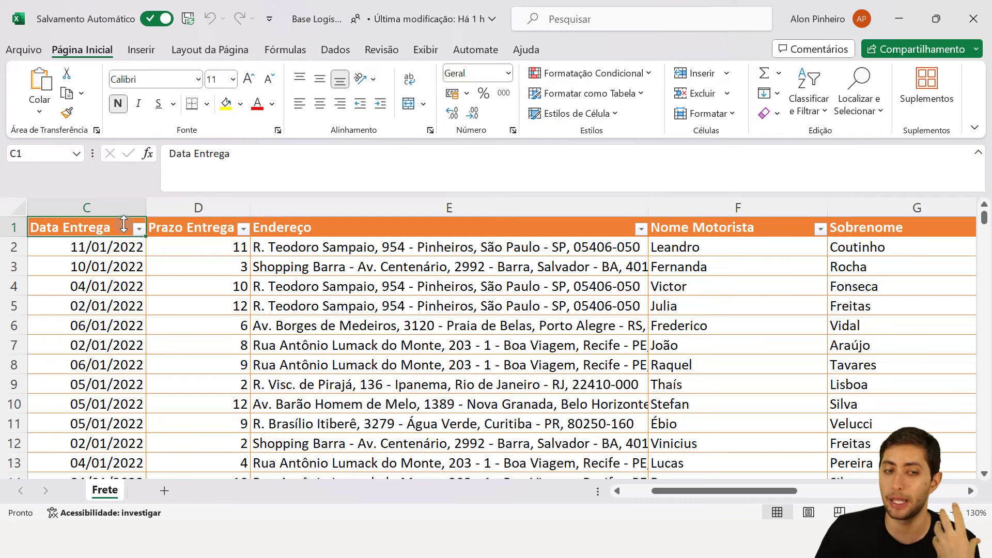
{"action": "mouse_move", "coordinate": [123, 224]}
{"action": "left_mouse_down"}
{"action": "mouse_move", "coordinate": [404, 223]}
{"action": "mouse_move", "coordinate": [411, 289]}
{"action": "mouse_move", "coordinate": [408, 235]}
{"action": "mouse_move", "coordinate": [133, 229]}
{"action": "left_mouse_up"}
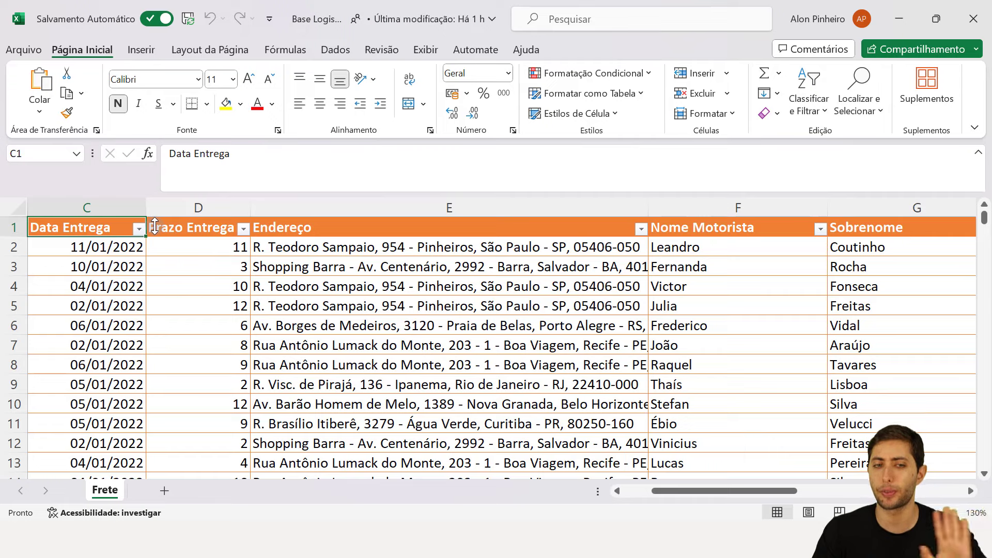
{"action": "left_click", "coordinate": [158, 229]}
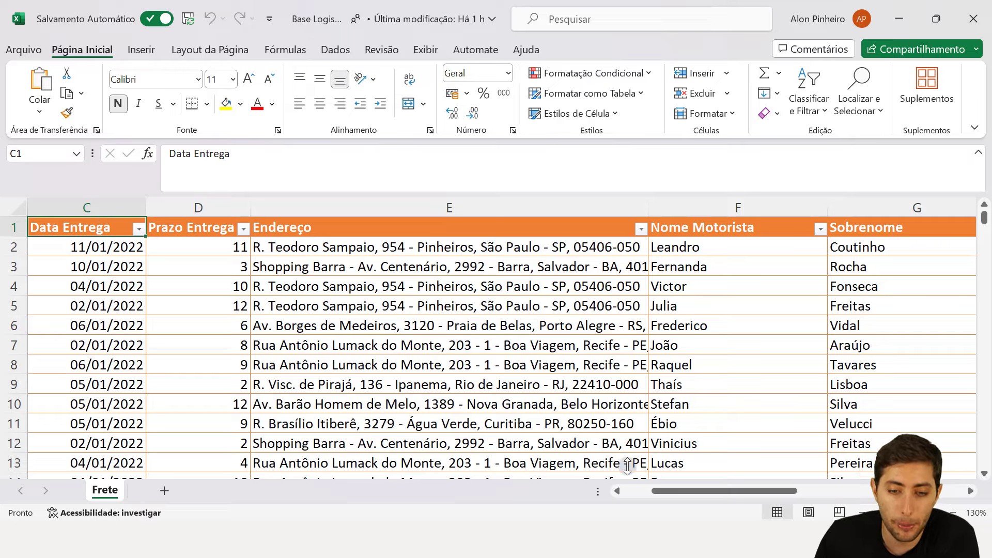
Switch back to the Power Query editor and review the full list of applied steps for BaseLogistica
{"action": "left_click", "coordinate": [726, 513]}
{"action": "left_click", "coordinate": [734, 478]}
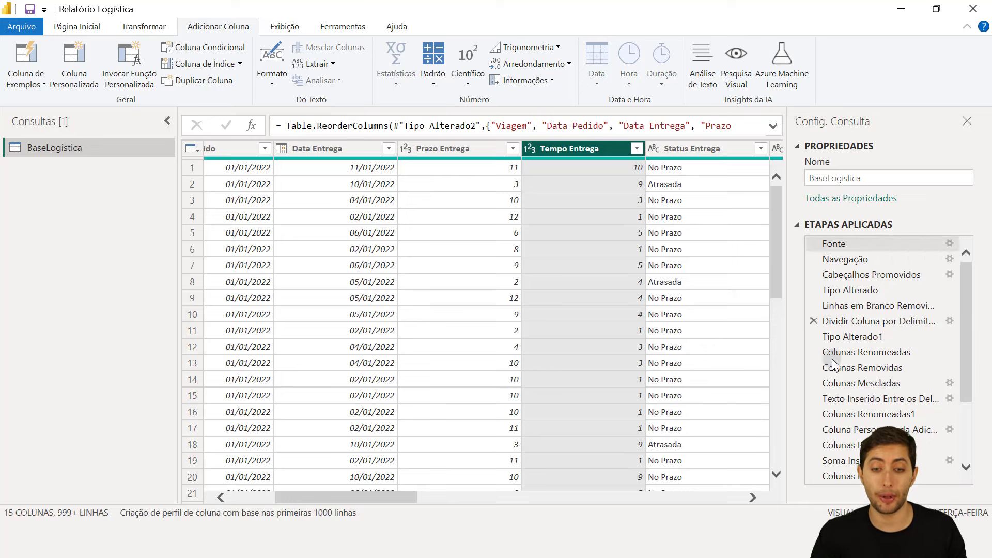
{"action": "scroll", "coordinate": [909, 335], "scroll_direction": "down", "scroll_amount": 2}
{"action": "scroll", "coordinate": [918, 328], "scroll_direction": "up", "scroll_amount": 2}
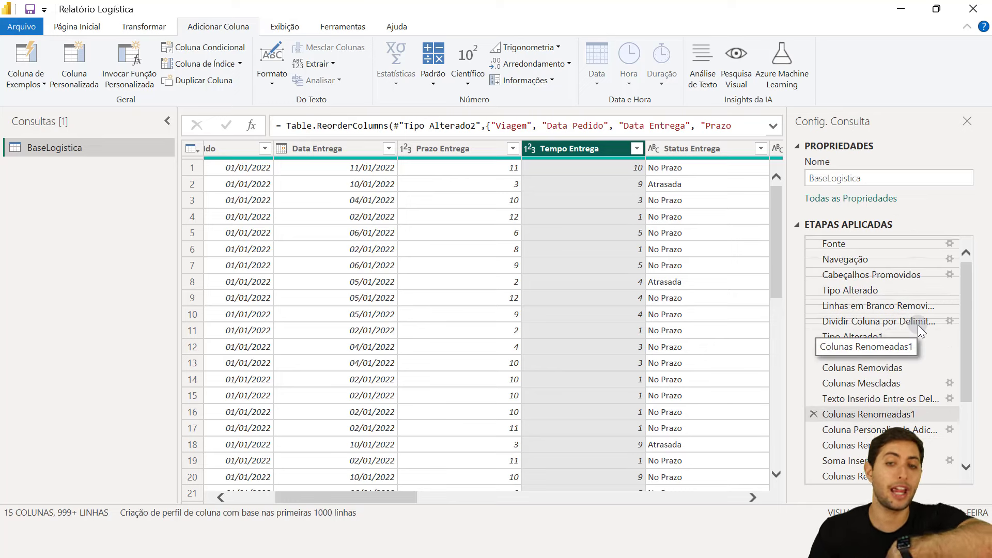
{"action": "scroll", "coordinate": [917, 326], "scroll_direction": "down", "scroll_amount": 2}
{"action": "scroll", "coordinate": [915, 329], "scroll_direction": "up", "scroll_amount": 1}
{"action": "scroll", "coordinate": [914, 331], "scroll_direction": "up", "scroll_amount": 1}
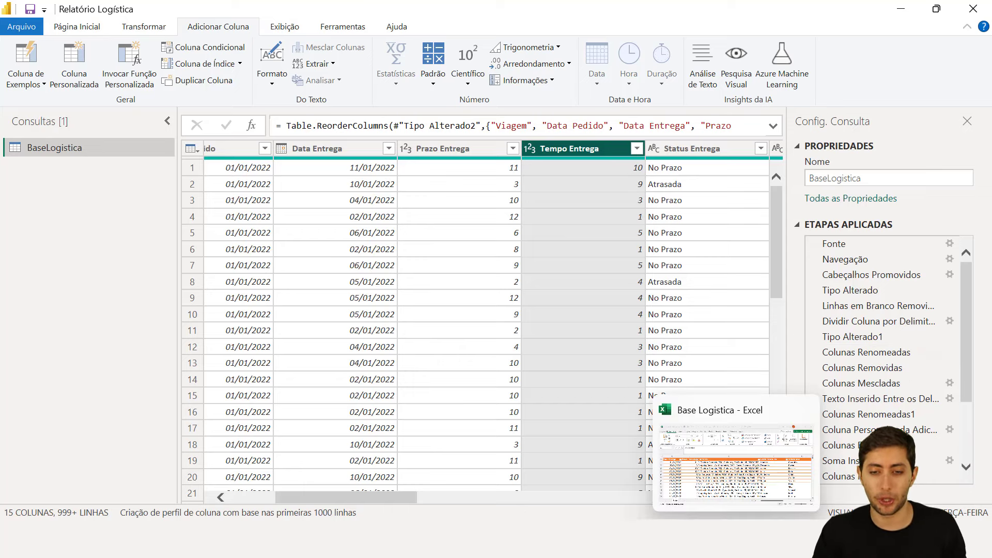
Check the Excel workbook once more, then return to the Power Query editor and review the last applied steps
{"action": "left_click", "coordinate": [736, 556]}
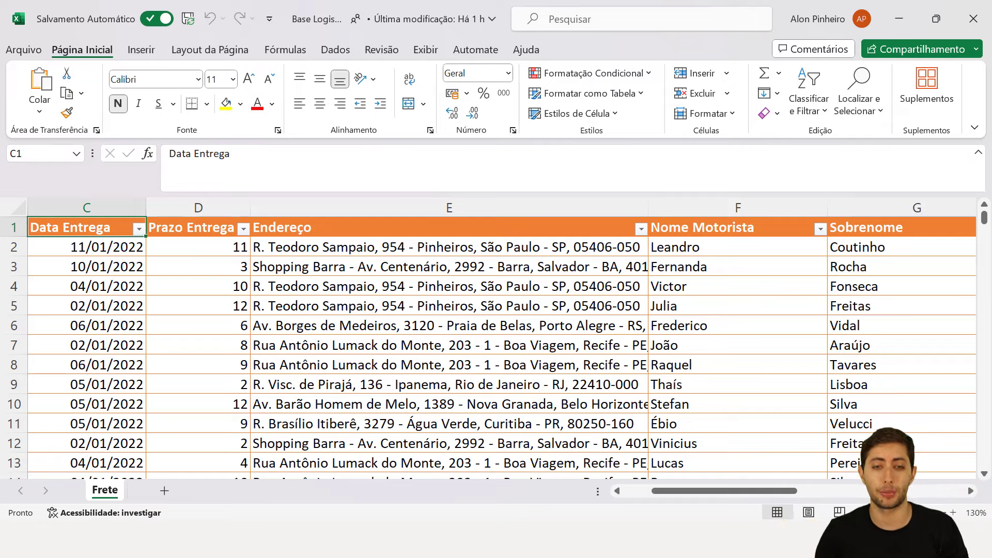
{"action": "key", "text": "alt+Tab"}
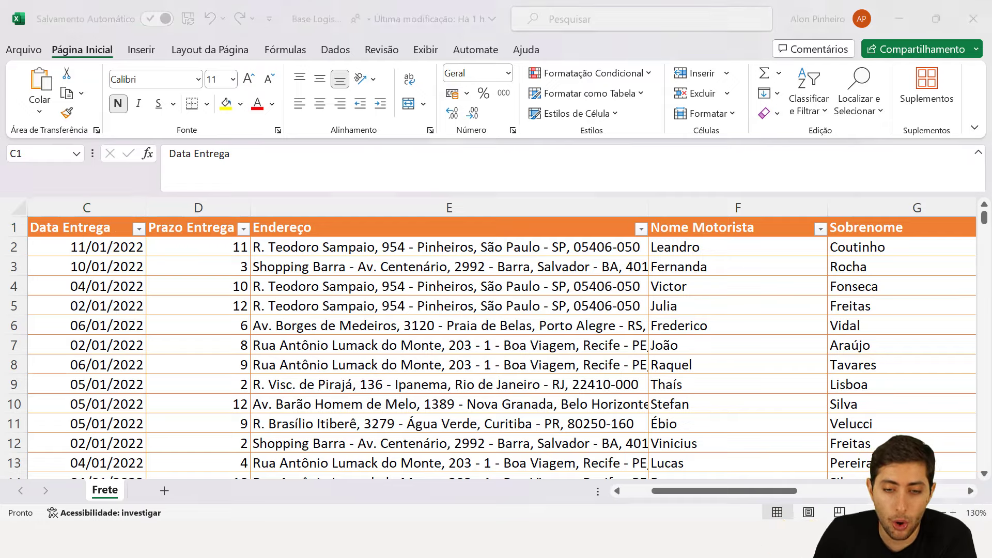
{"action": "left_click", "coordinate": [725, 475]}
{"action": "scroll", "coordinate": [901, 315], "scroll_direction": "down", "scroll_amount": 2}
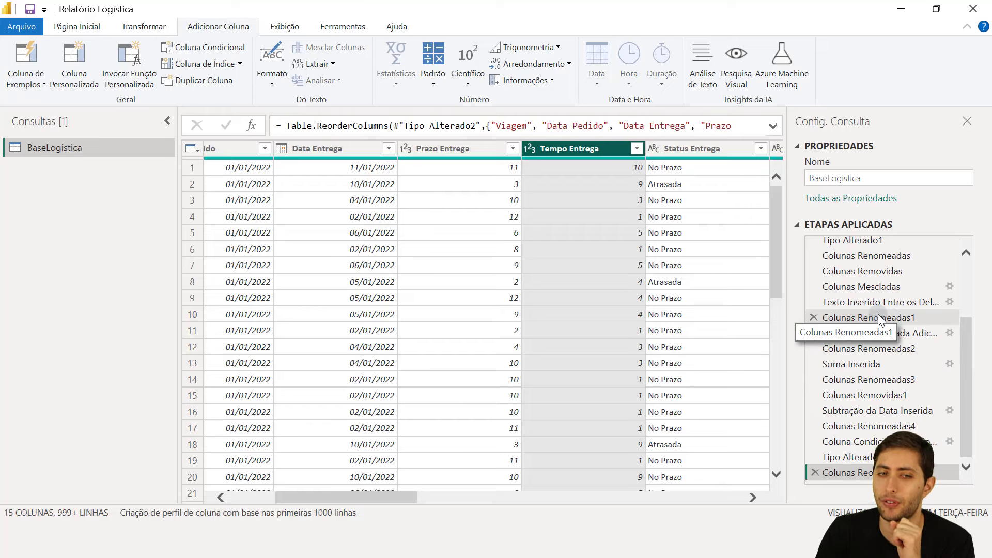
Close the Power Query editor and apply the BaseLogistica changes to the Relatório Logística model
{"action": "left_click", "coordinate": [58, 28]}
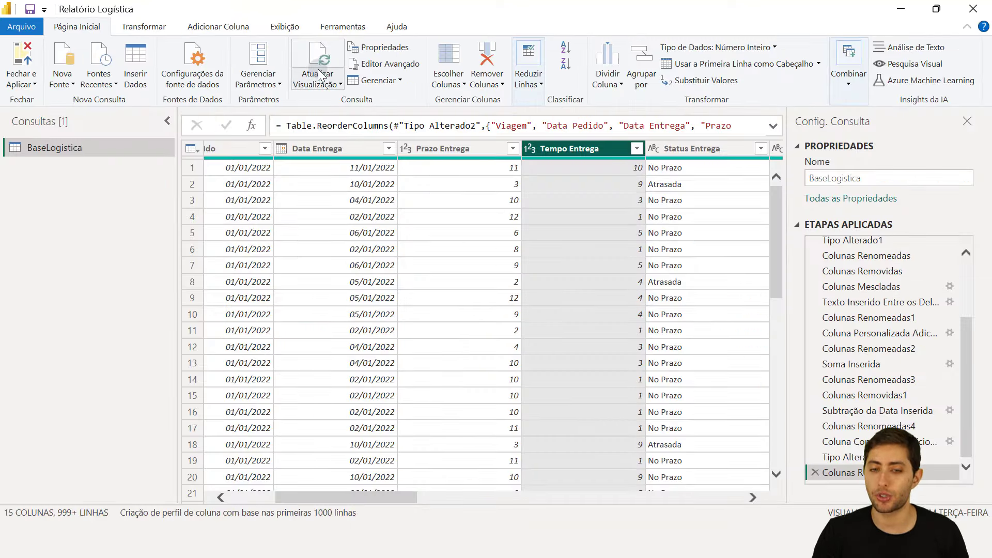
{"action": "mouse_move", "coordinate": [666, 548]}
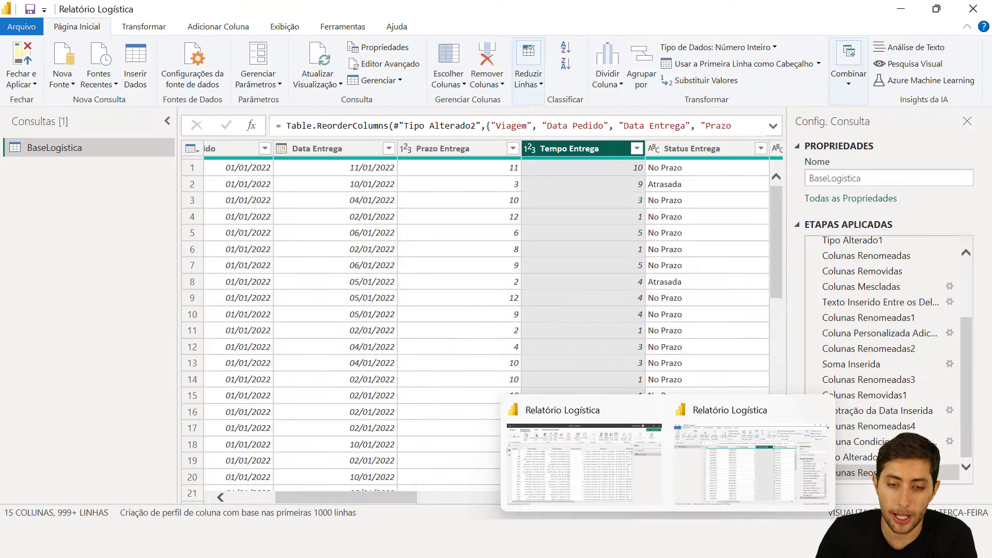
{"action": "left_click", "coordinate": [114, 300]}
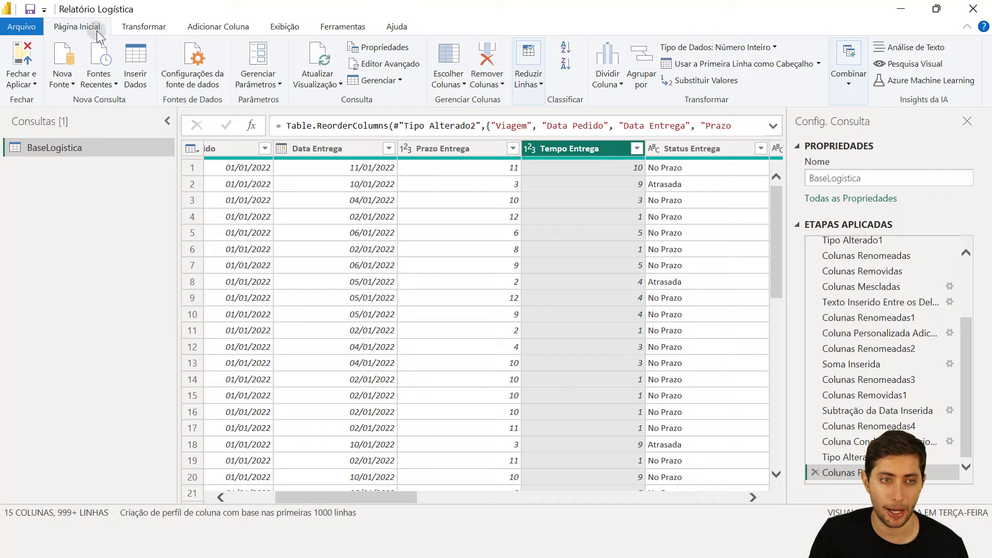
{"action": "left_click", "coordinate": [28, 56]}
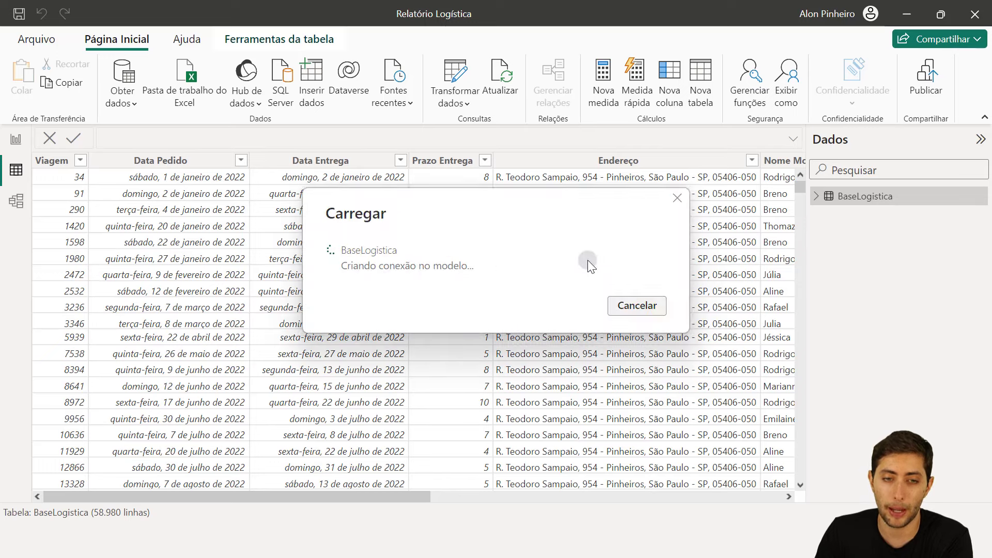
Sort the loaded BaseLogistica table by Viagem in ascending order and check its last rows
{"action": "scroll", "coordinate": [588, 259], "scroll_direction": "right", "scroll_amount": 3}
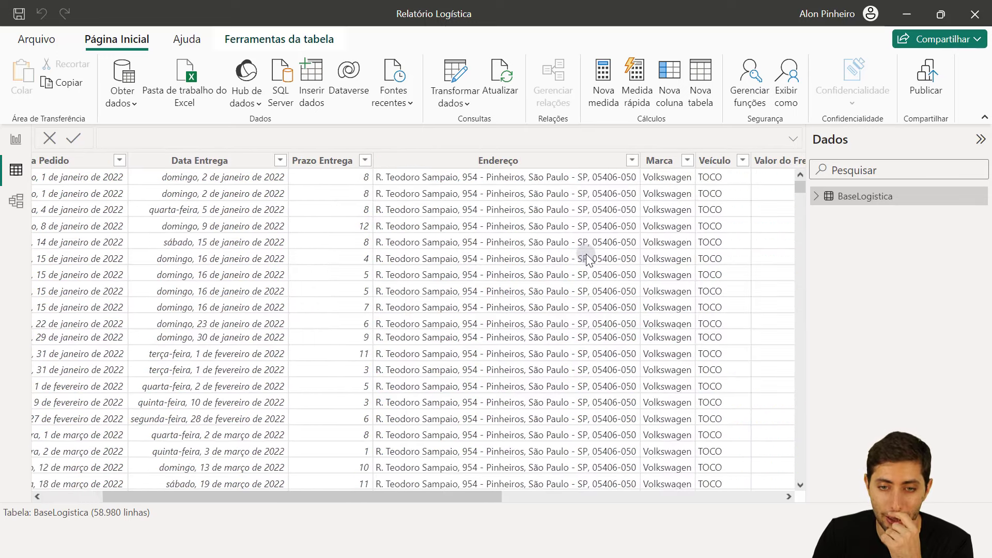
{"action": "left_click_drag", "start_coordinate": [480, 497], "coordinate": [305, 494]}
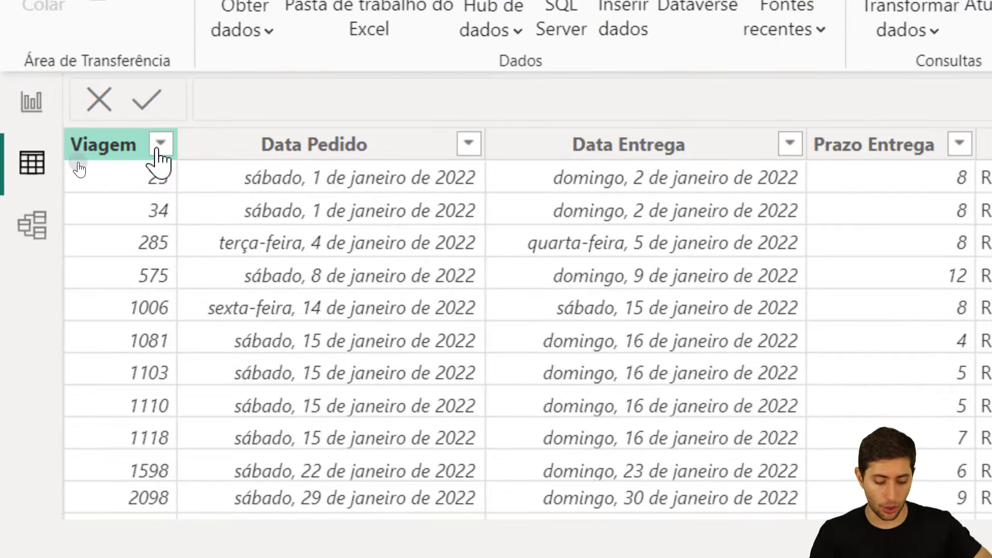
{"action": "left_click", "coordinate": [159, 145]}
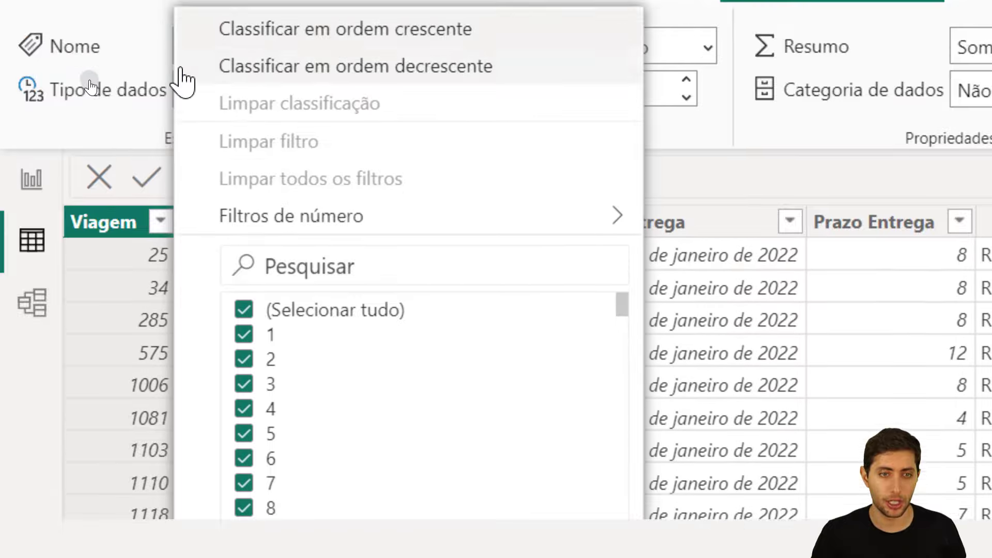
{"action": "left_click", "coordinate": [248, 42]}
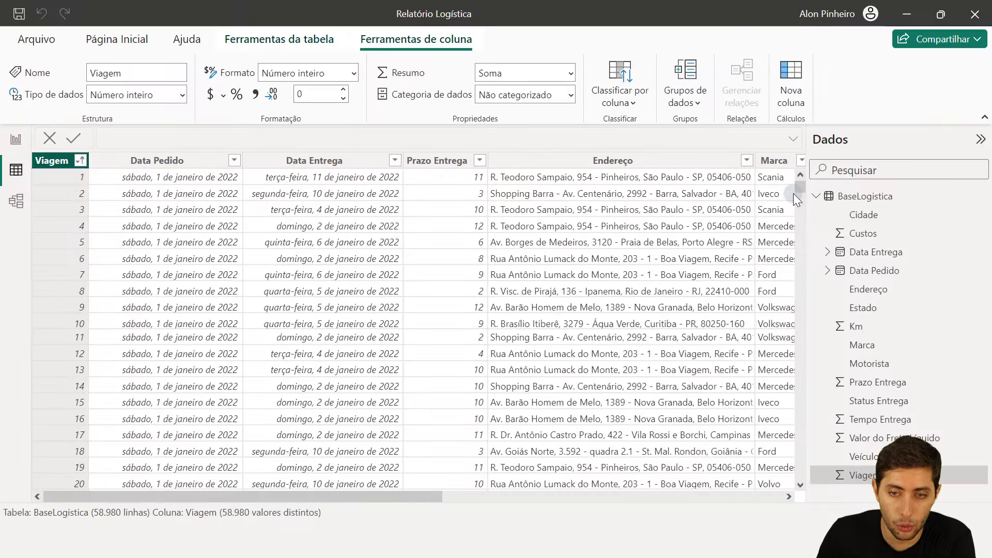
{"action": "left_click_drag", "start_coordinate": [799, 187], "coordinate": [797, 488]}
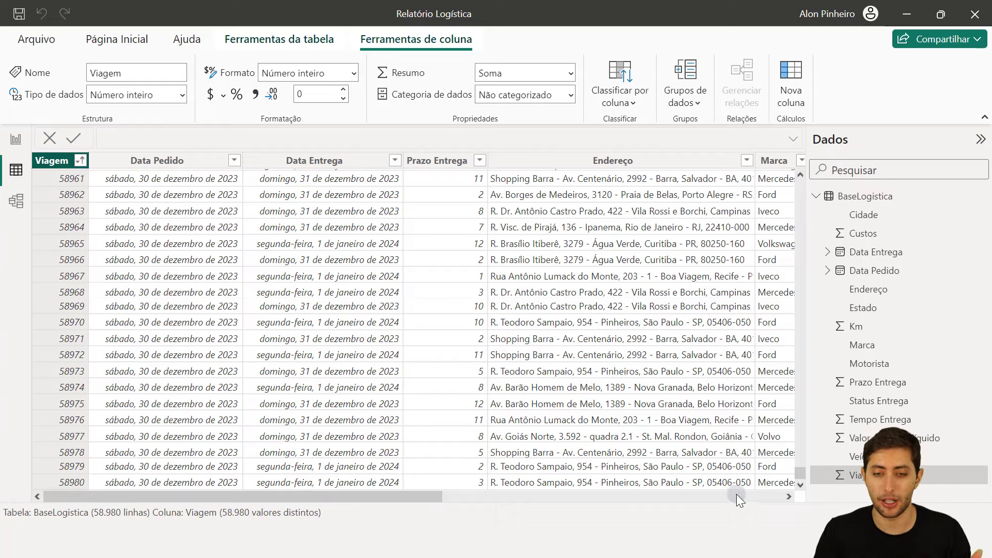
Switch to the Base Logistica workbook in Excel, return to cell A1 and close the workbook
{"action": "left_click", "coordinate": [735, 540]}
{"action": "left_click", "coordinate": [471, 373]}
{"action": "key", "text": "ctrl+Home"}
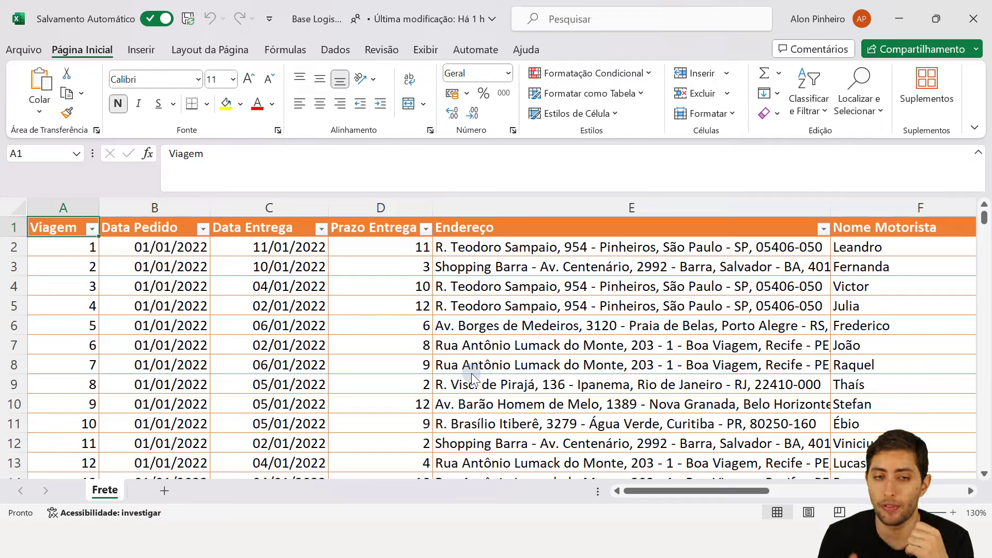
{"action": "left_click", "coordinate": [974, 20]}
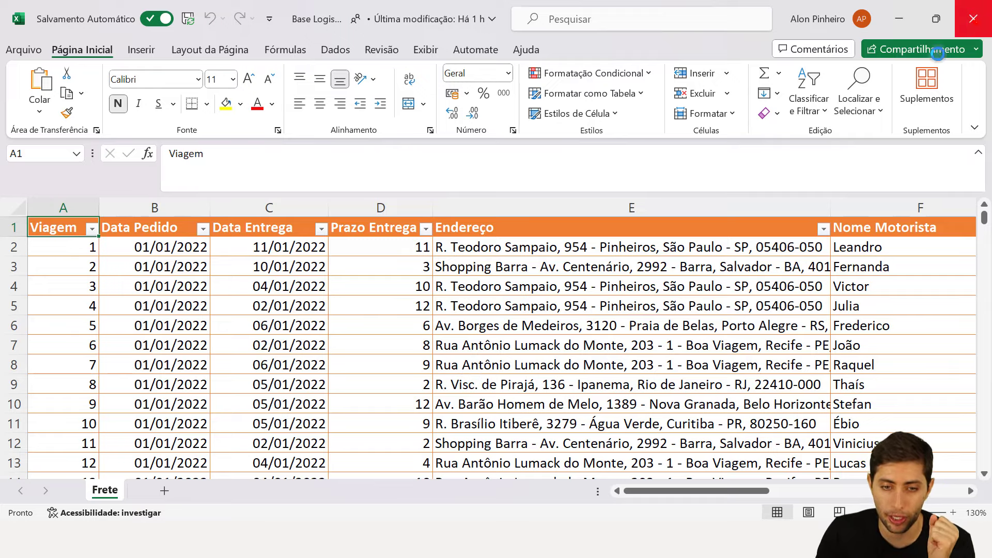
Locate the Base Logistica source file in the 03-04 folder in File Explorer and return to the Power BI home commands
{"action": "key", "text": "alt+Tab"}
{"action": "left_click", "coordinate": [282, 356]}
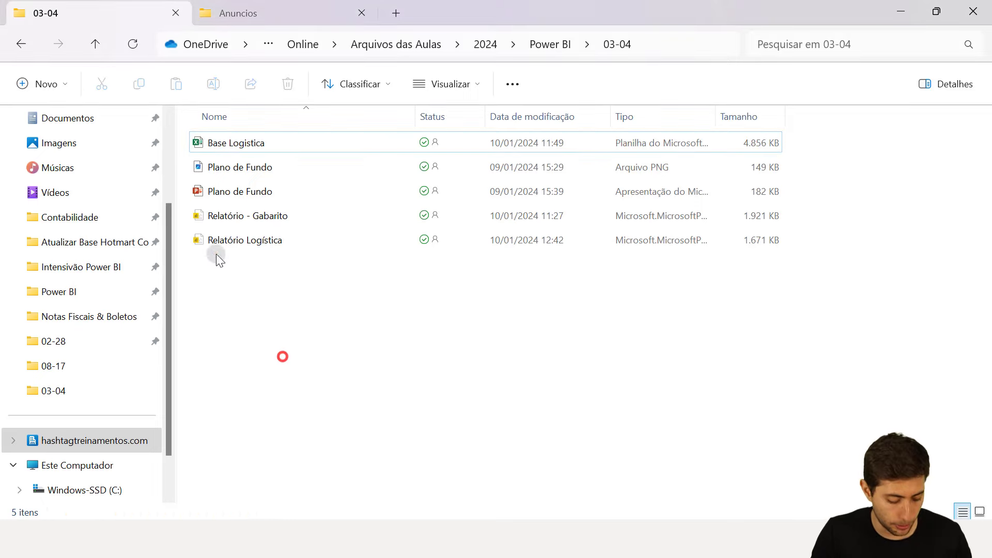
{"action": "left_click", "coordinate": [204, 140]}
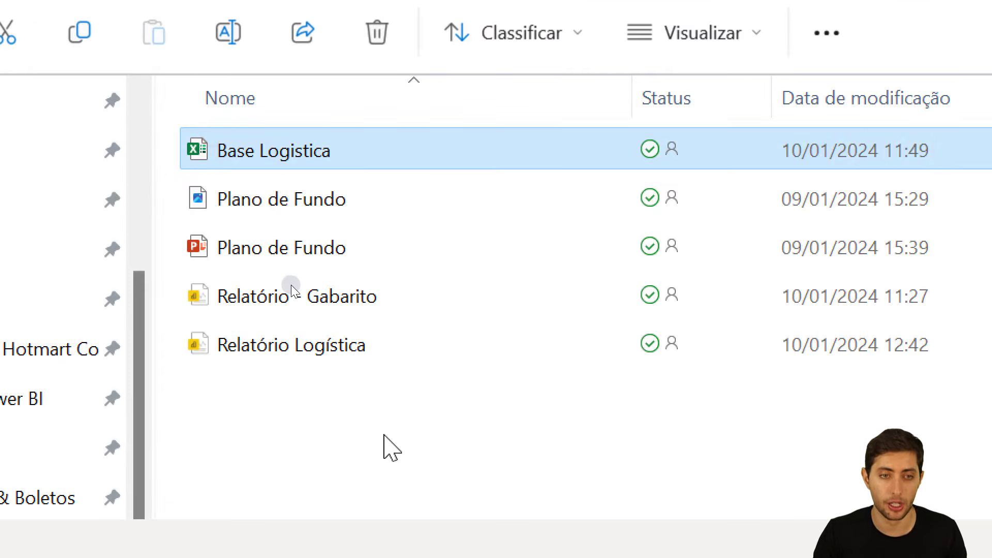
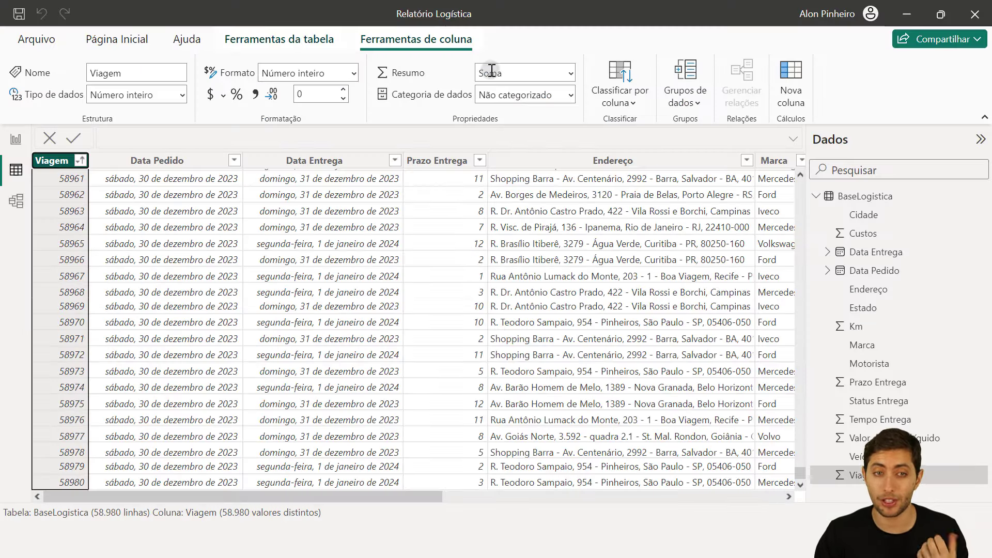
{"action": "left_click", "coordinate": [121, 38]}
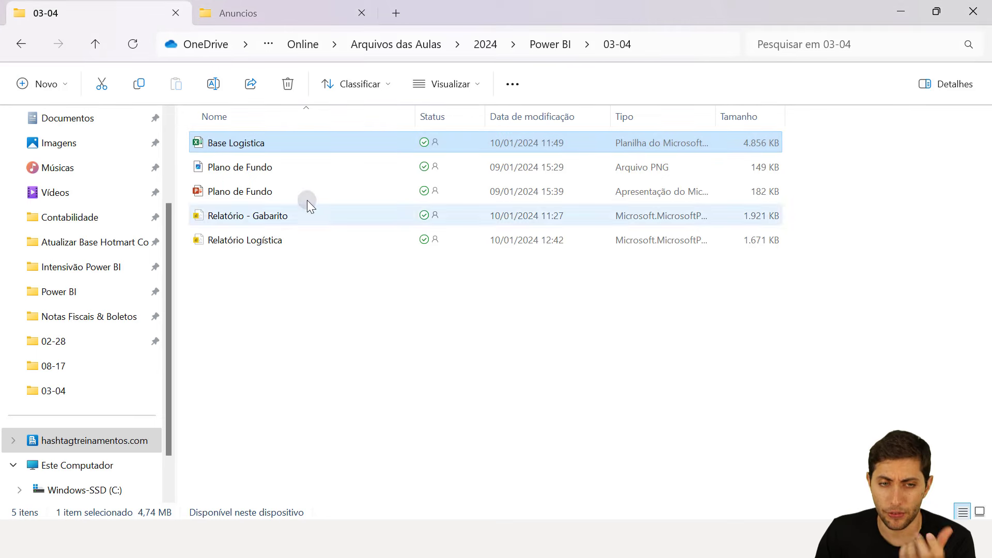
Reopen the Base Logistica workbook from the 03-04 folder and go to the first empty Viagem cell, A58982
{"action": "double_click", "coordinate": [301, 140]}
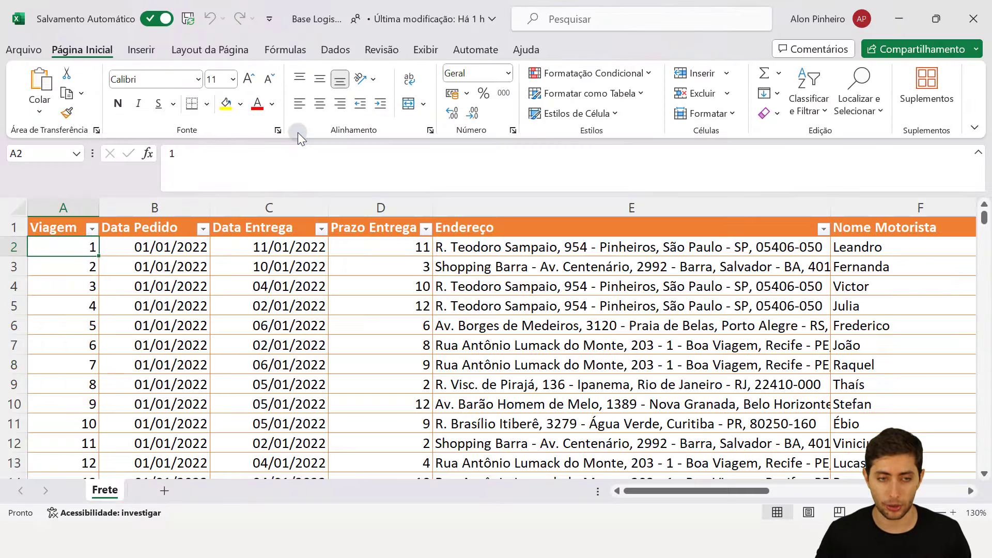
{"action": "key", "text": "ctrl+Down"}
{"action": "key", "text": "Down"}
{"action": "key", "text": "Down"}
{"action": "key", "text": "Down"}
{"action": "key", "text": "Down"}
{"action": "key", "text": "Down"}
{"action": "key", "text": "Down"}
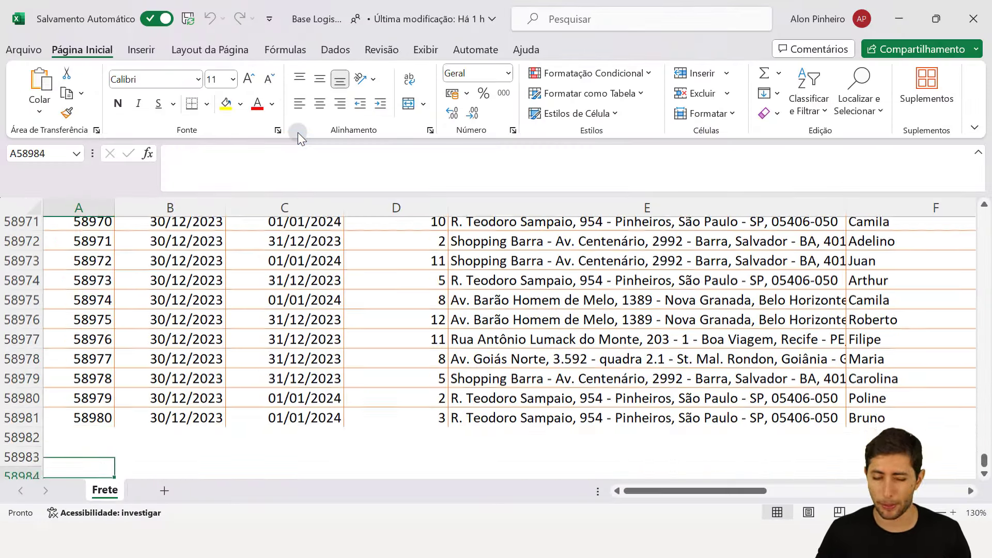
{"action": "key", "text": "Up"}
{"action": "key", "text": "Up"}
{"action": "key", "text": "Up"}
{"action": "key", "text": "Up"}
{"action": "key", "text": "Up"}
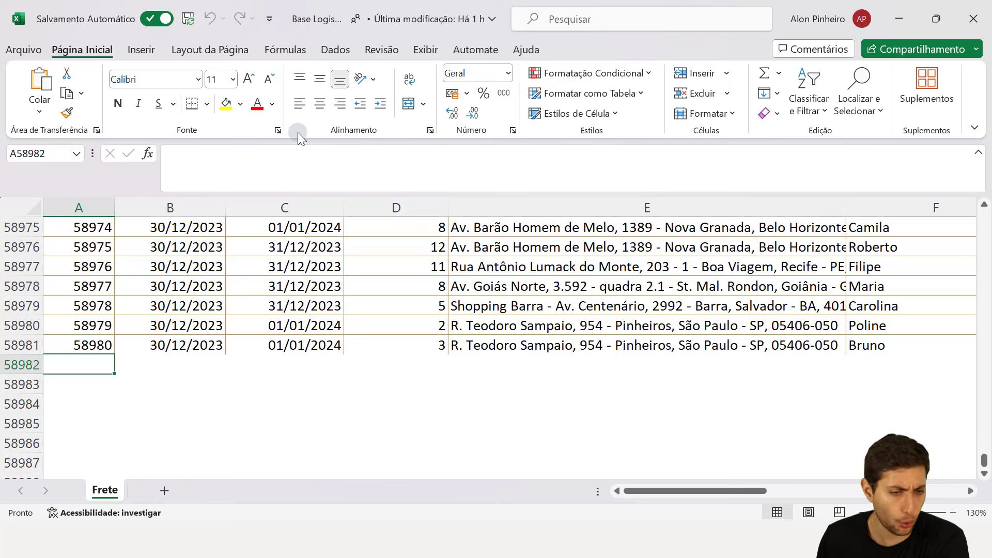
Start a new record in row 58982 with Viagem 58981 and Data Pedido 31/12/2023
{"action": "type", "text": "589"}
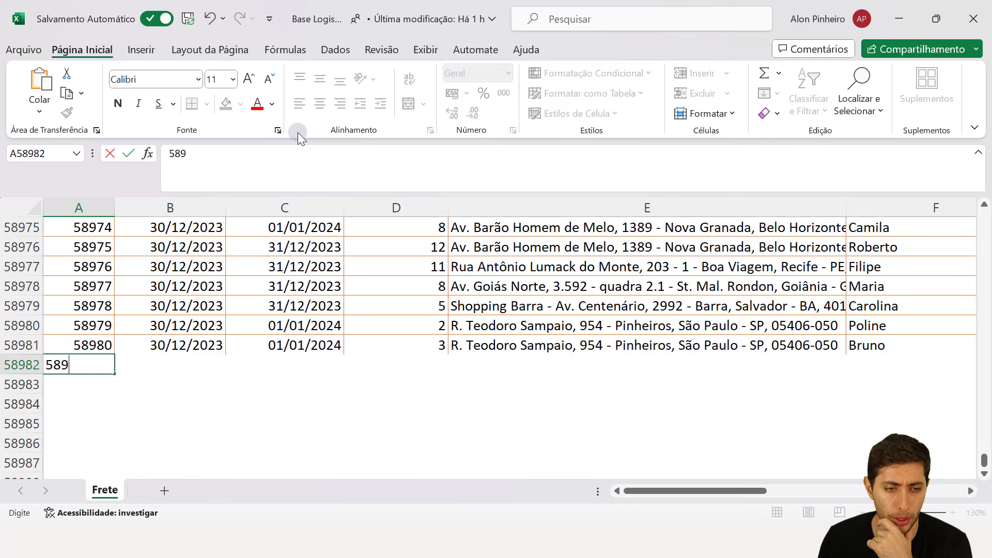
{"action": "type", "text": "81"}
{"action": "key", "text": "Tab"}
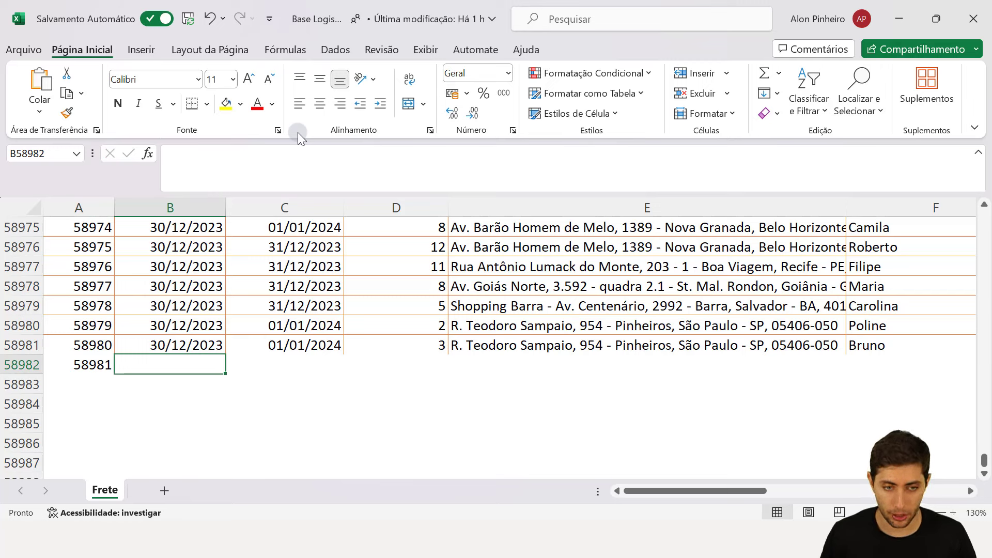
{"action": "type", "text": "31/12/"}
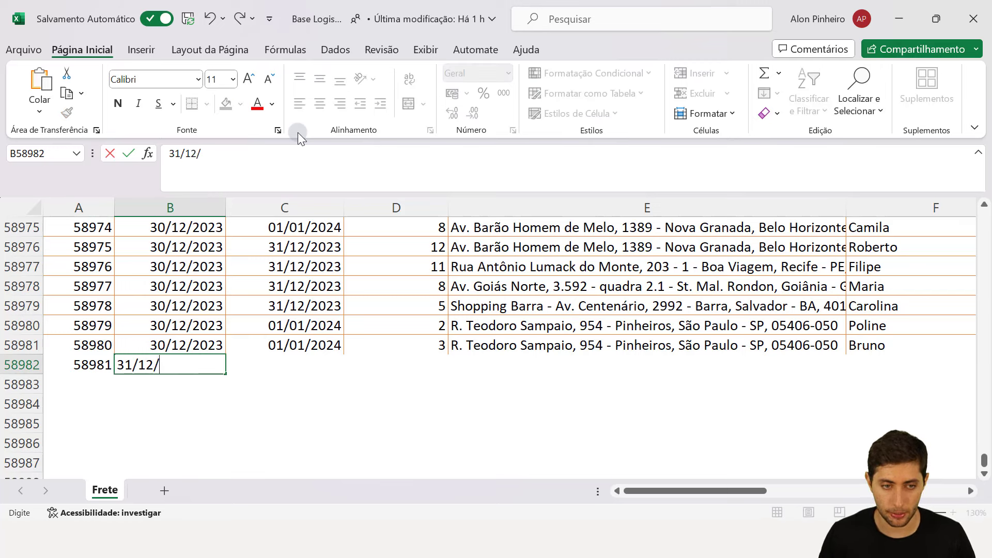
{"action": "type", "text": "2023"}
{"action": "key", "text": "Tab"}
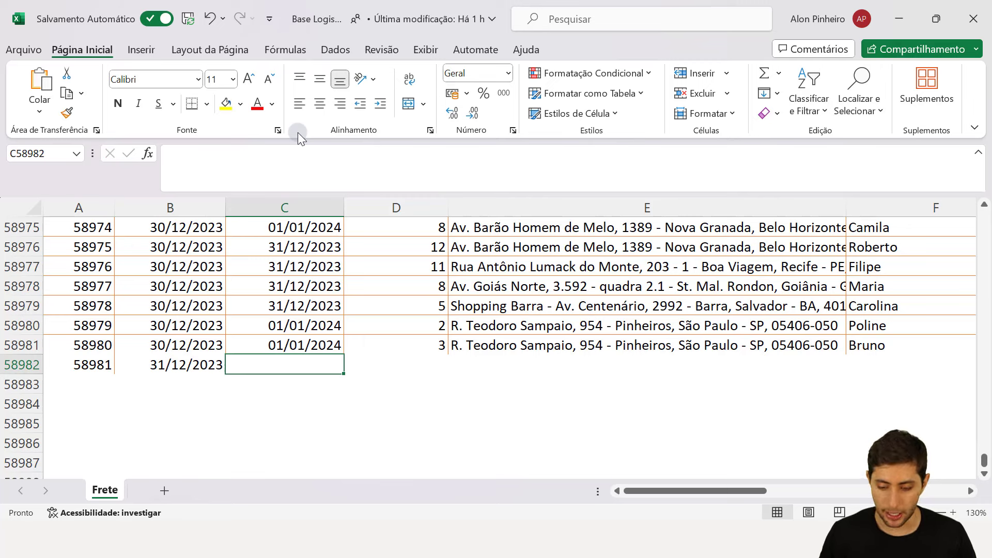
Enter Data Entrega 10/01/2024 and Prazo Entrega 5 for the new record
{"action": "type", "text": "10/"}
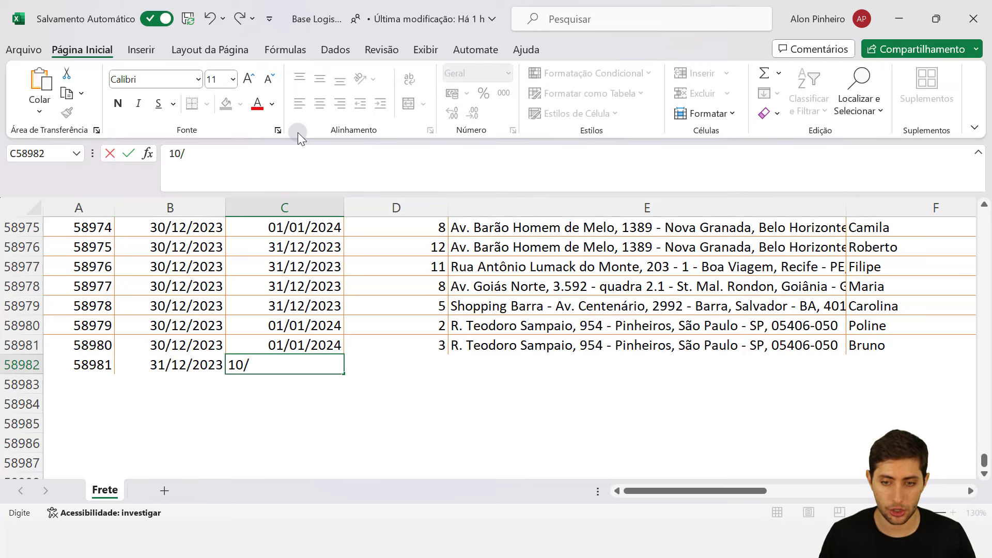
{"action": "type", "text": "01/2024"}
{"action": "key", "text": "Tab"}
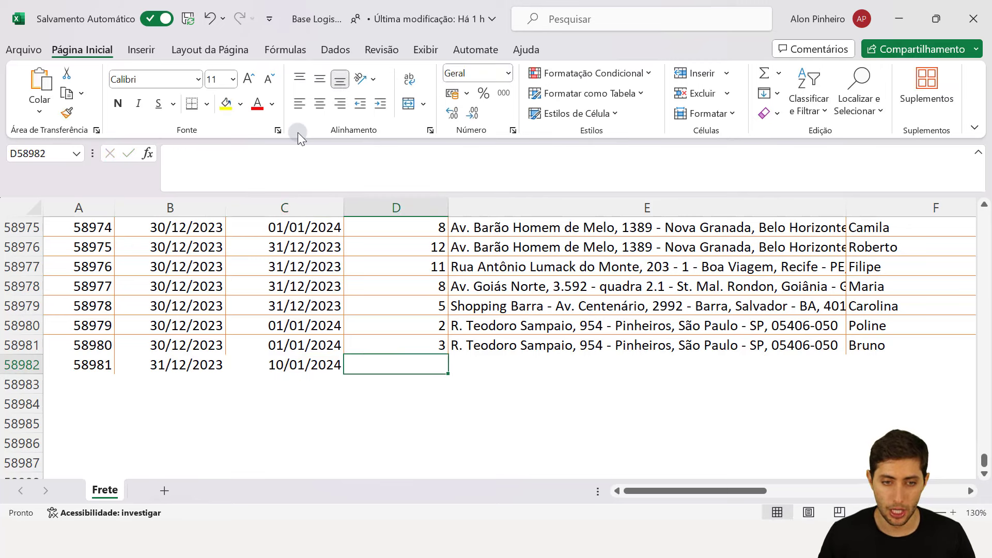
{"action": "type", "text": "5"}
{"action": "key", "text": "Tab"}
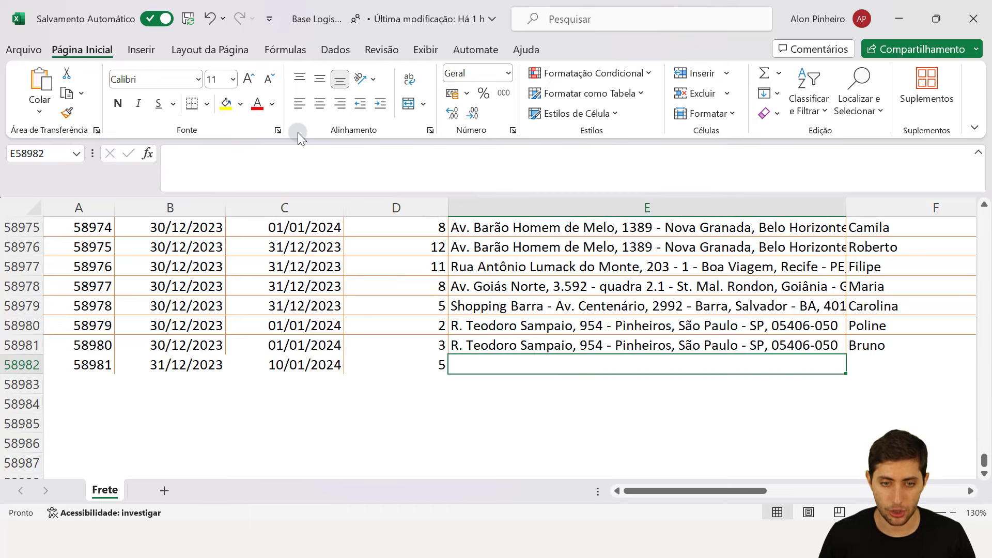
Copy the Endereço value from row 58981 into the new record in row 58982
{"action": "key", "text": "Tab"}
{"action": "key", "text": "Left"}
{"action": "key", "text": "Up"}
{"action": "key", "text": "ctrl+c"}
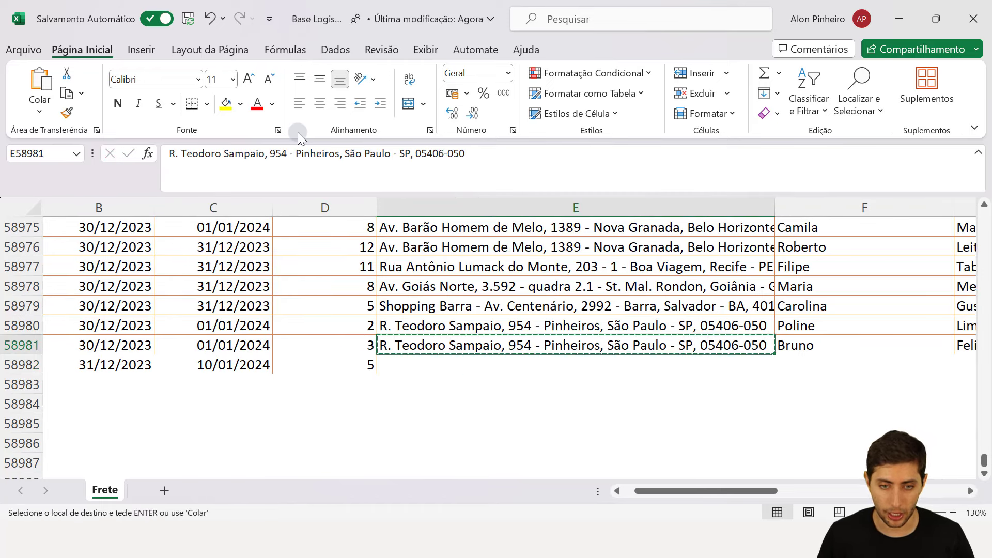
{"action": "key", "text": "Down"}
{"action": "key", "text": "ctrl+v"}
Replace the street name and the district in the new record's Endereço with different ones
{"action": "key", "text": "F2"}
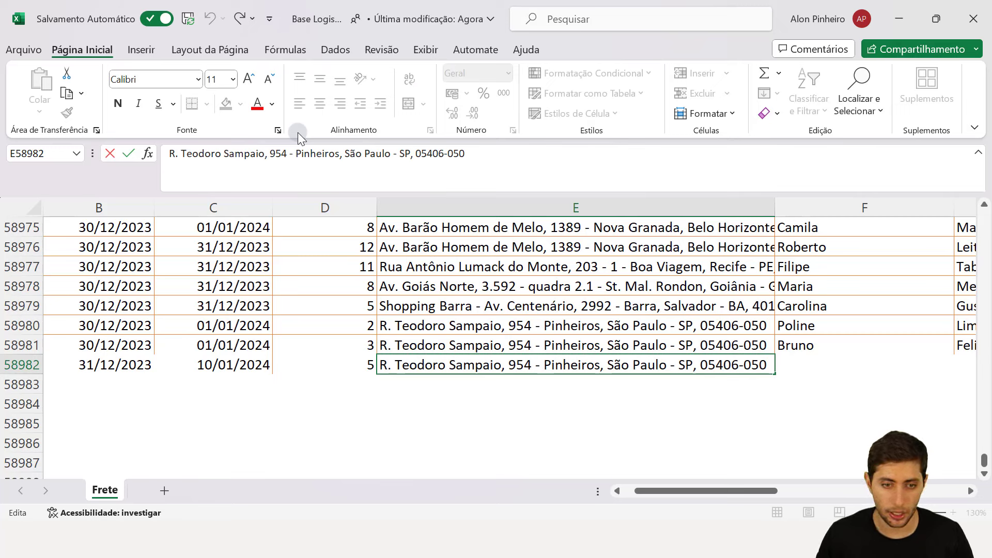
{"action": "key", "text": "ctrl+shift+Right"}
{"action": "key", "text": "ctrl+shift+Right"}
{"action": "key", "text": "shift+Left"}
{"action": "key", "text": "shift+Left"}
{"action": "type", "text": "Decio Vi"}
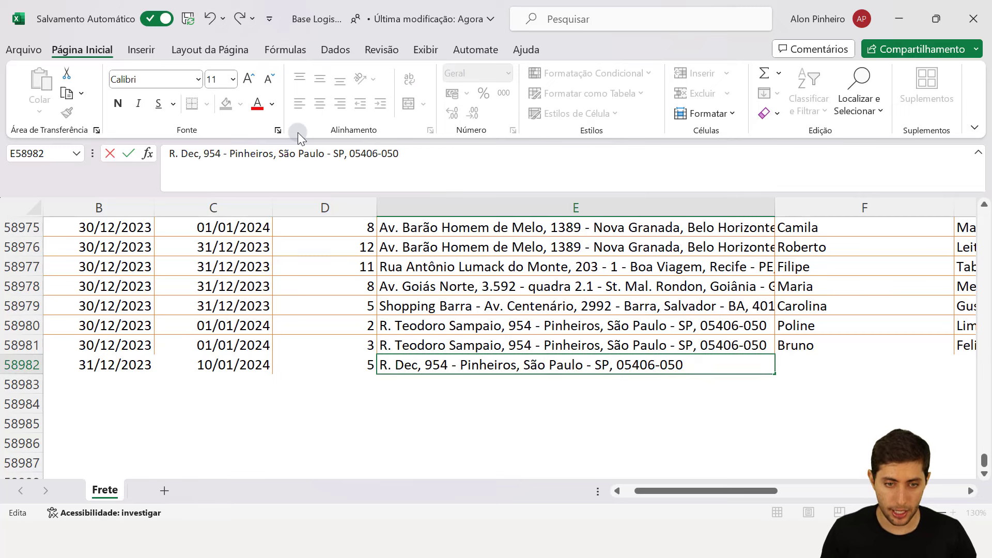
{"action": "type", "text": "lares"}
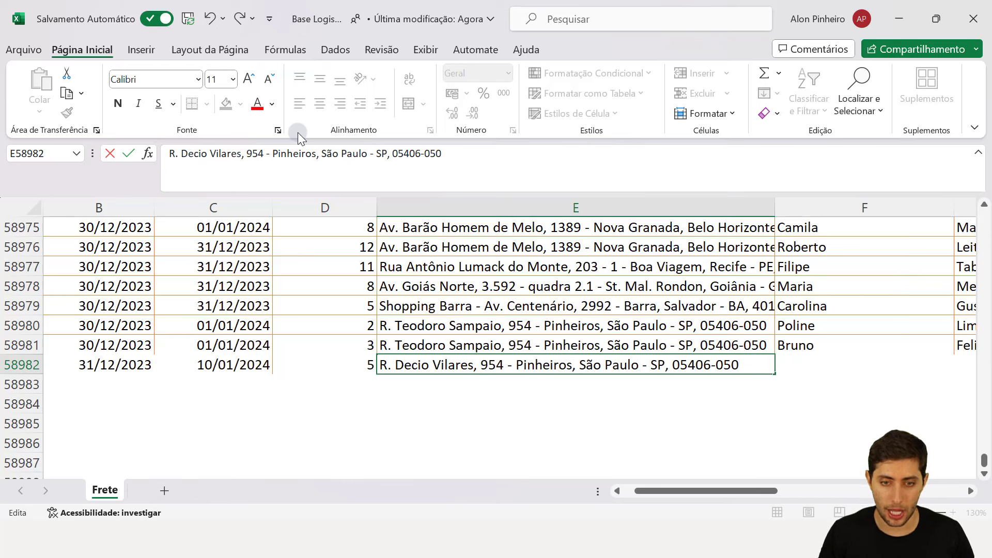
{"action": "key", "text": "ctrl+shift+Right"}
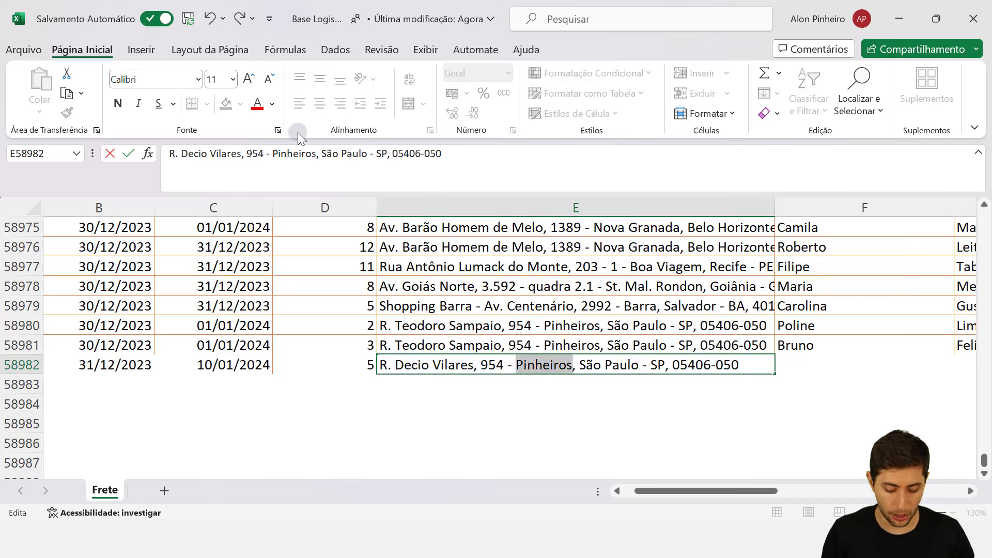
{"action": "type", "text": "I"}
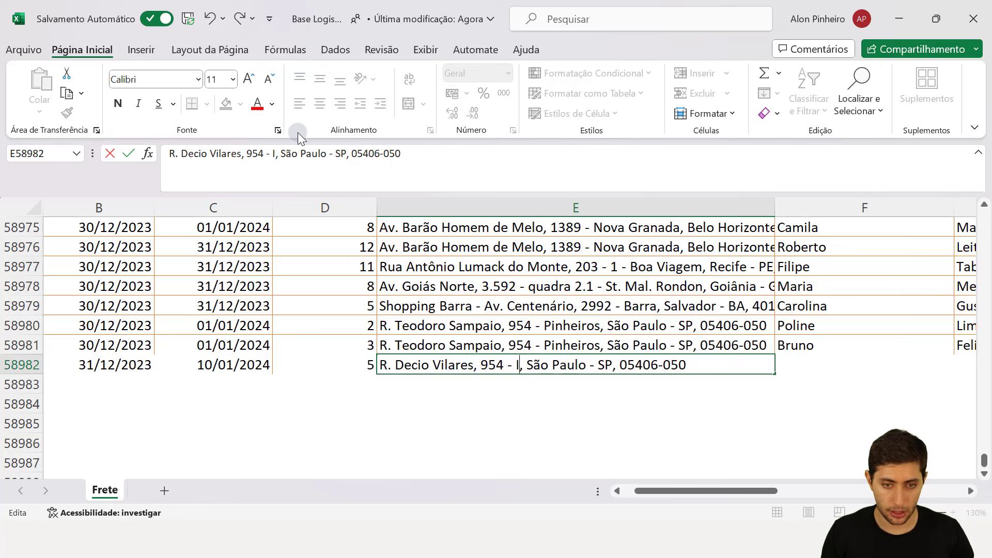
{"action": "type", "text": "tapanema"}
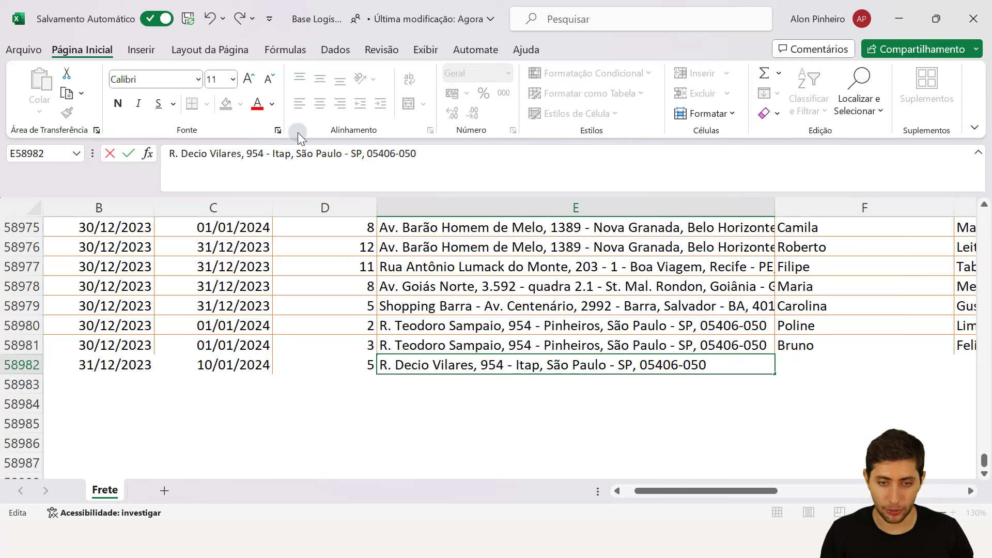
Change the city to Milão and the state to RJ in the new record's Endereço
{"action": "key", "text": "shift+Right"}
{"action": "key", "text": "shift+Right"}
{"action": "key", "text": "shift+Right"}
{"action": "key", "text": "shift+Right"}
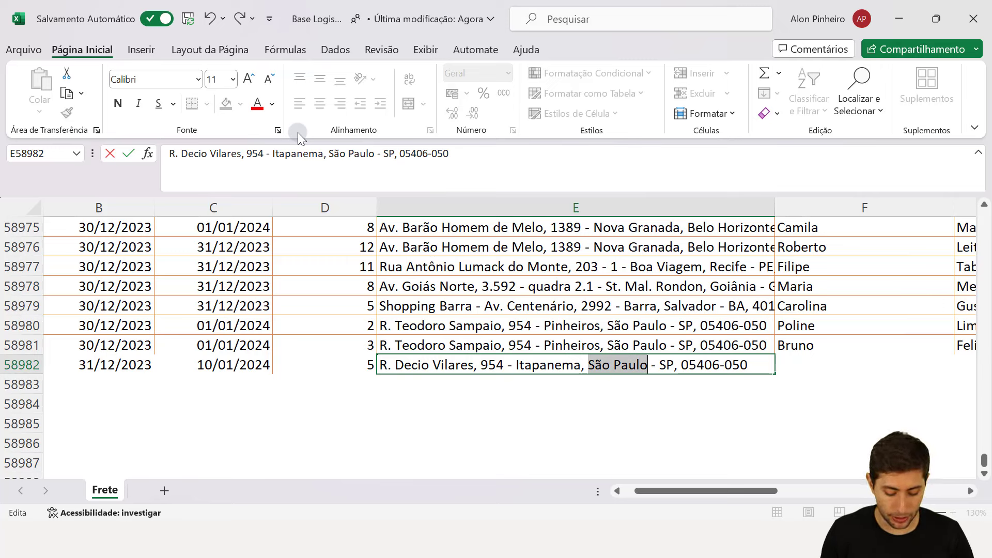
{"action": "type", "text": "Mila"}
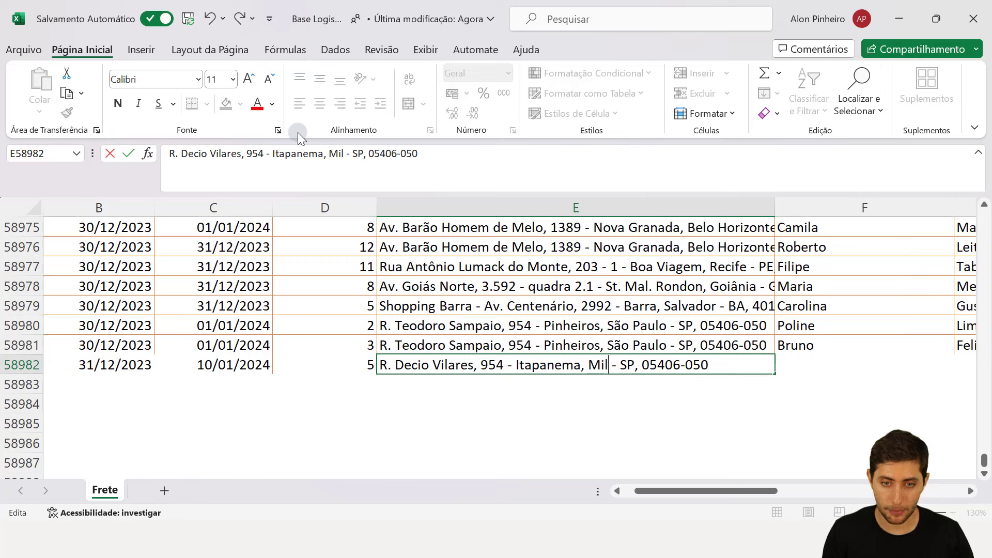
{"action": "type", "text": "o"}
{"action": "key", "text": "BackSpace"}
{"action": "key", "text": "BackSpace"}
{"action": "type", "text": "ão - "}
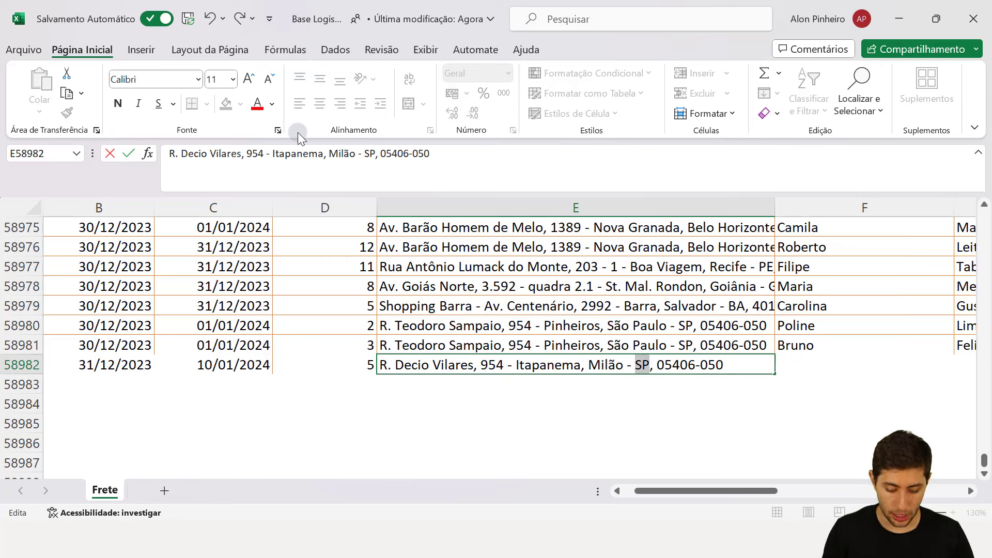
{"action": "type", "text": "RJ"}
{"action": "key", "text": "Return"}
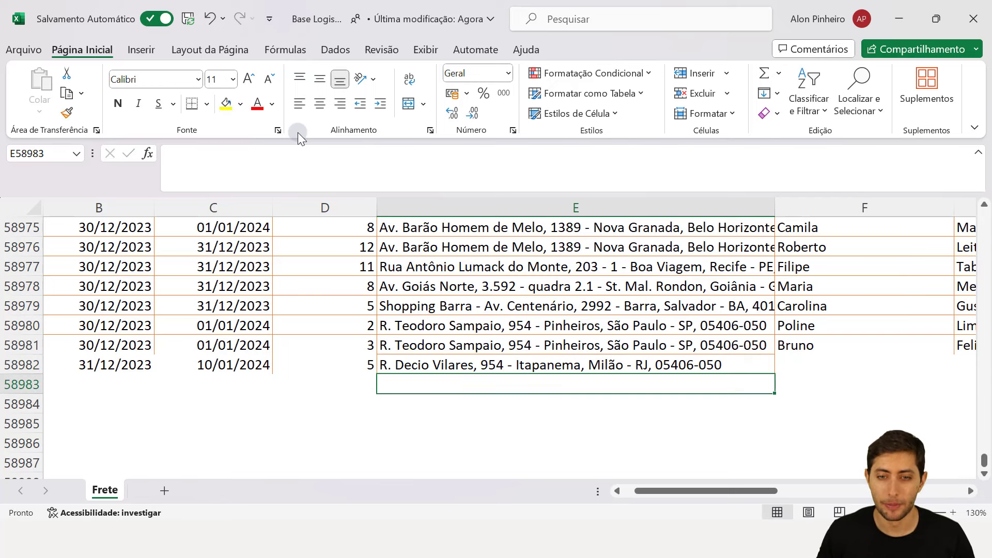
Edit the new record's Endereço again to change the final digits of its postal code
{"action": "key", "text": "Up"}
{"action": "key", "text": "Right"}
{"action": "key", "text": "Left"}
{"action": "key", "text": "F2"}
{"action": "key", "text": "Left"}
{"action": "key", "text": "Left"}
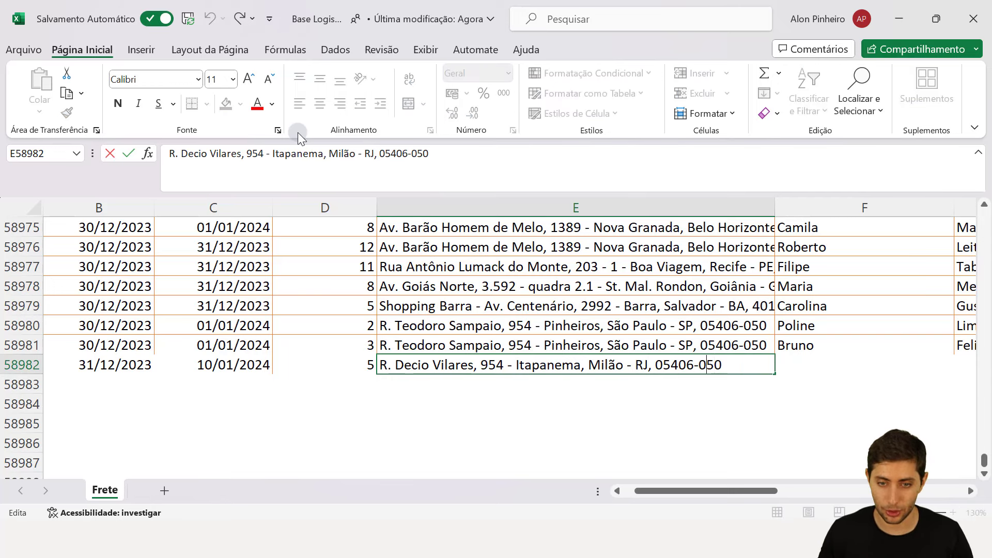
{"action": "key", "text": "shift+Right"}
{"action": "type", "text": "49"}
{"action": "key", "text": "Tab"}
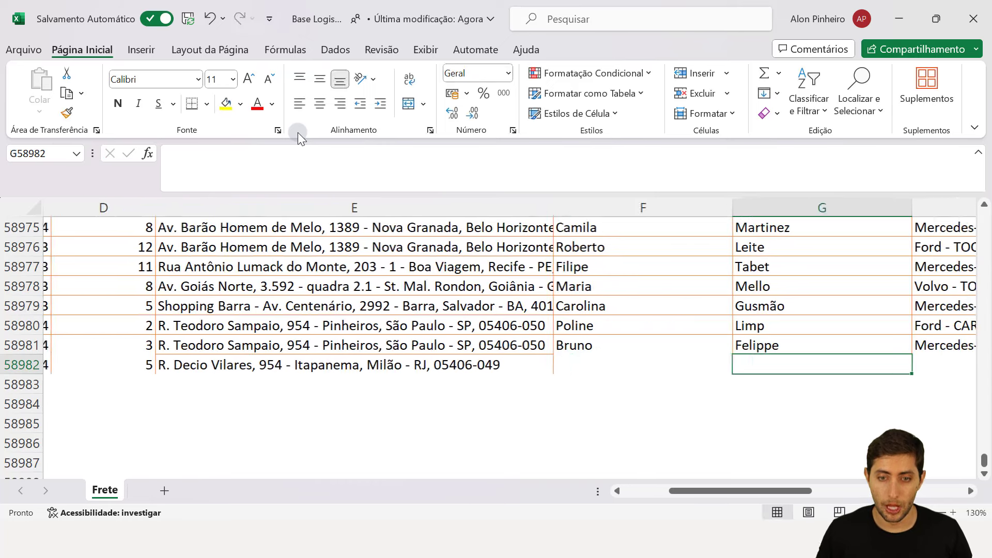
Enter the driver's first name and surname, and fill Marca/Veículo with Mercedes-Benz - TOCO from the row above
{"action": "type", "text": "Alon"}
{"action": "key", "text": "Tab"}
{"action": "type", "text": "P"}
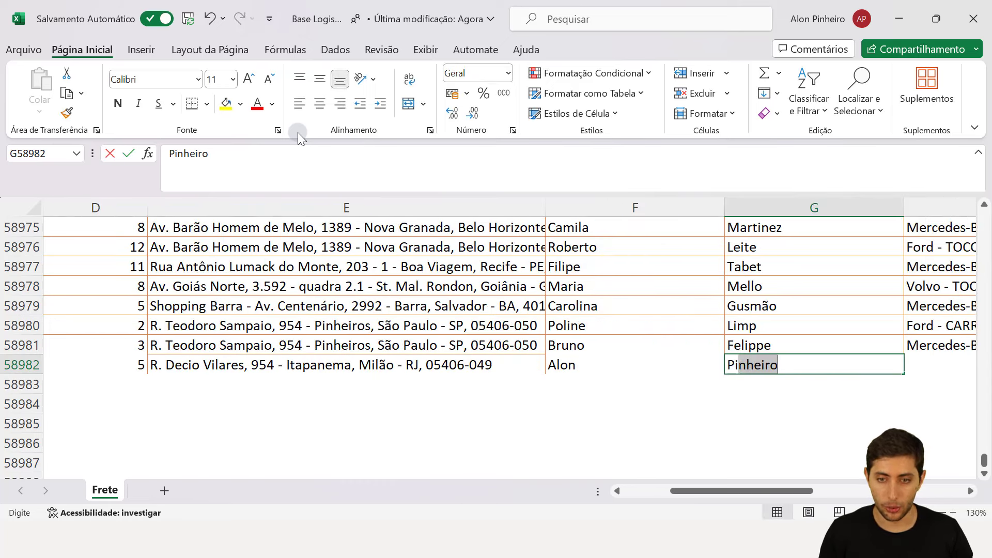
{"action": "type", "text": "inheir"}
{"action": "key", "text": "Tab"}
{"action": "key", "text": "ctrl+d"}
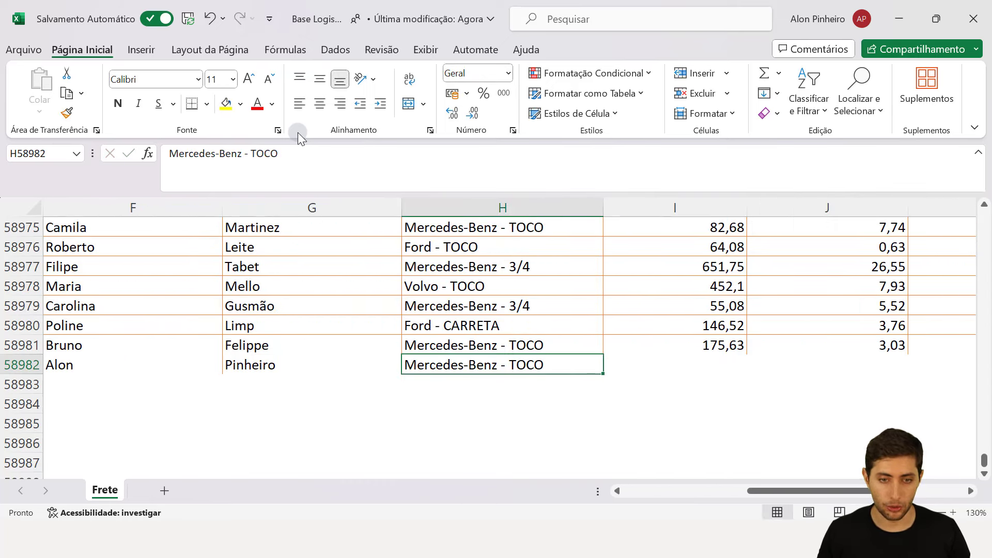
Enter 200 as the new record's Valor do Frete Líquido and 5 as its Km
{"action": "key", "text": "Tab"}
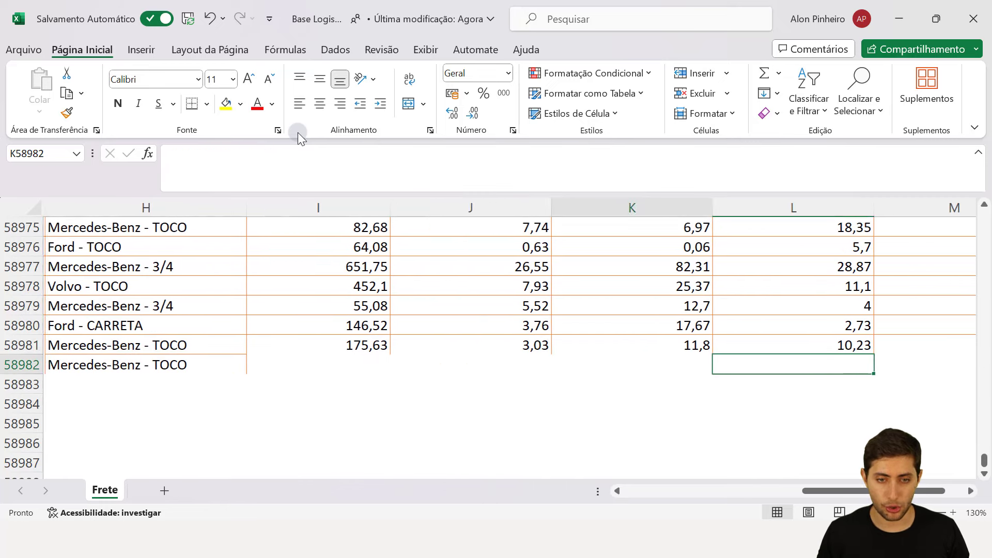
{"action": "key", "text": "Up"}
{"action": "key", "text": "shift+Right"}
{"action": "key", "text": "shift+Right"}
{"action": "key", "text": "Down"}
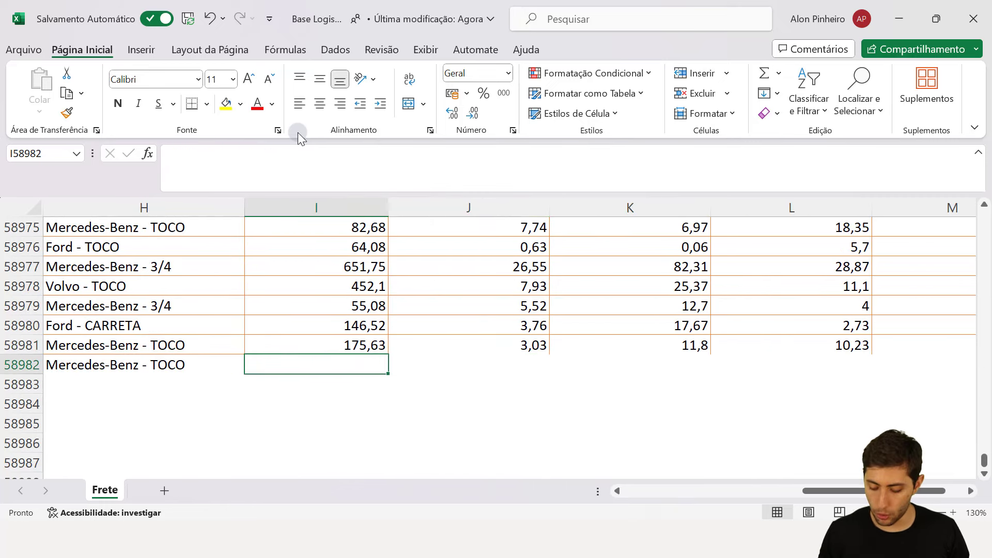
{"action": "key", "text": "Up"}
{"action": "key", "text": "ctrl+Up"}
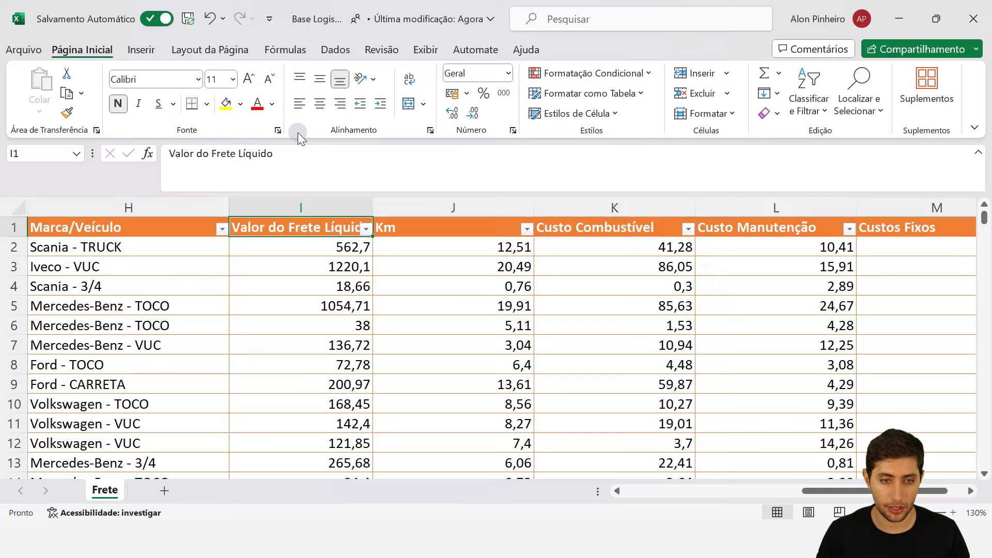
{"action": "key", "text": "ctrl+Down"}
{"action": "key", "text": "Down"}
{"action": "key", "text": "Down"}
{"action": "key", "text": "Down"}
{"action": "key", "text": "Up"}
{"action": "key", "text": "Up"}
{"action": "type", "text": "200"}
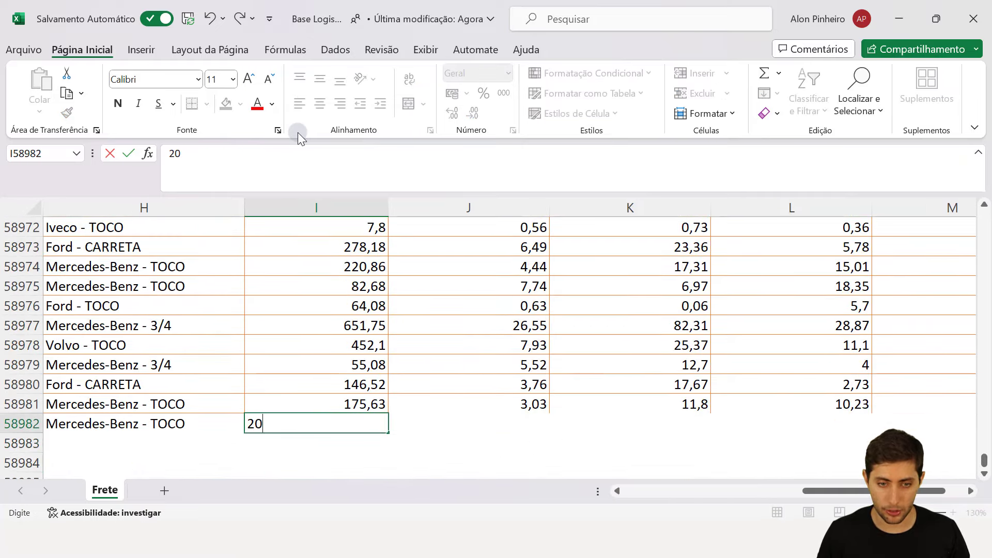
{"action": "key", "text": "Tab"}
{"action": "type", "text": "5"}
{"action": "key", "text": "Tab"}
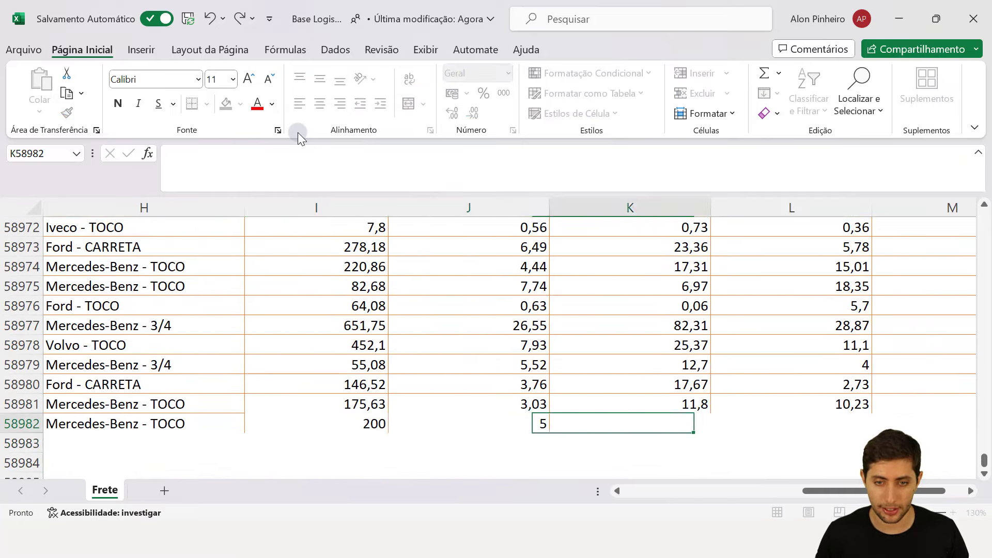
Fill the new record's costs with 10 for Custo Combustível, 2 for Custo Manutenção and 3 for Custos Fixos
{"action": "key", "text": "Right"}
{"action": "key", "text": "Right"}
{"action": "key", "text": "Left"}
{"action": "key", "text": "Left"}
{"action": "type", "text": "10"}
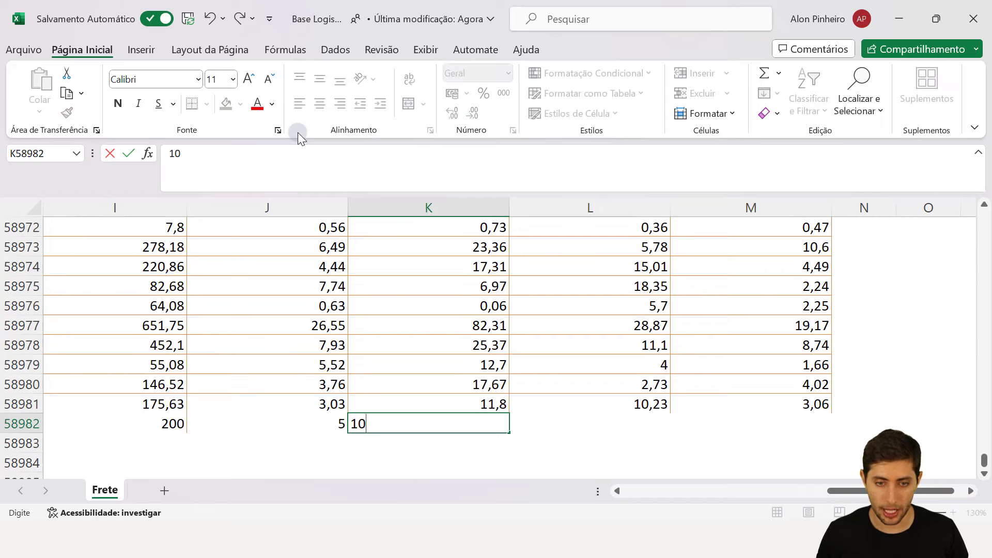
{"action": "key", "text": "Tab"}
{"action": "type", "text": "2"}
{"action": "key", "text": "Tab"}
{"action": "type", "text": "3"}
{"action": "key", "text": "Return"}
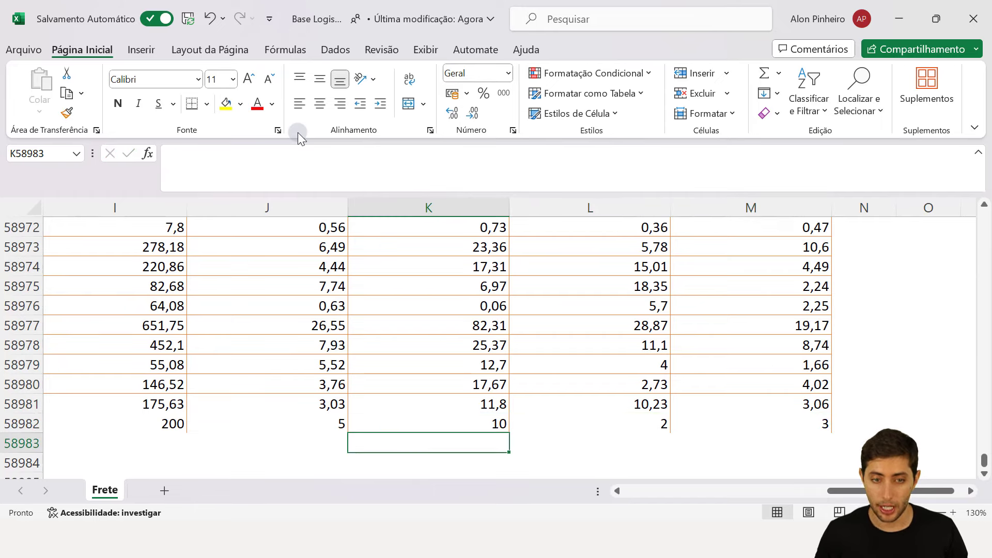
Return to the start of the new record's row, then save and close the workbook
{"action": "key", "text": "Up"}
{"action": "key", "text": "Left"}
{"action": "key", "text": "ctrl+Left"}
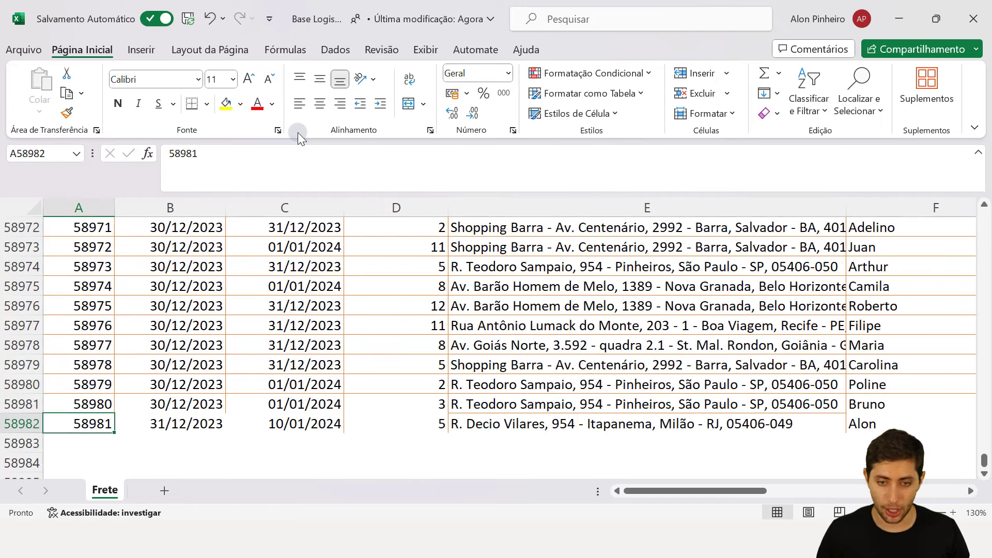
{"action": "left_click", "coordinate": [189, 19]}
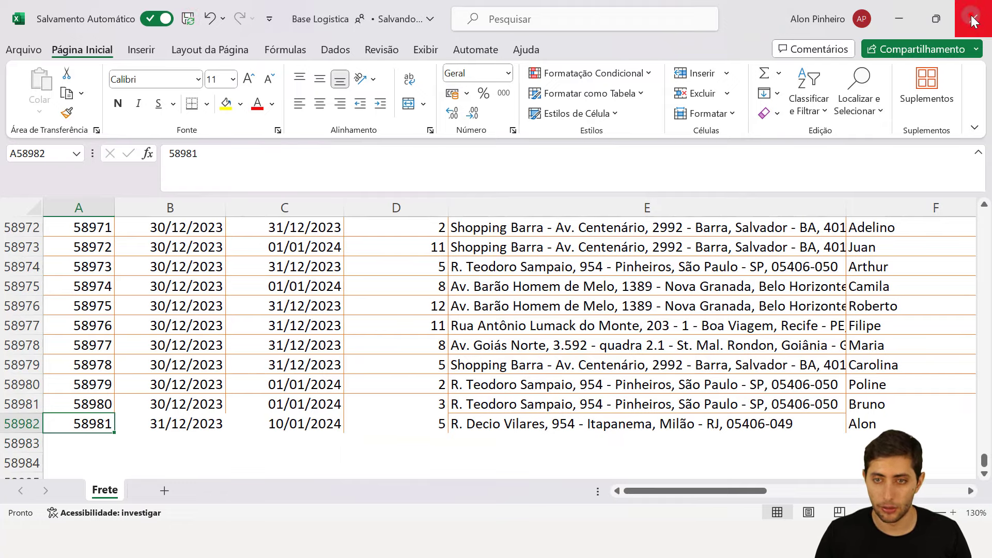
{"action": "left_click", "coordinate": [973, 21]}
Switch to Power BI, refresh the report data and view the last rows of BaseLogistica
{"action": "key", "text": "alt+Tab"}
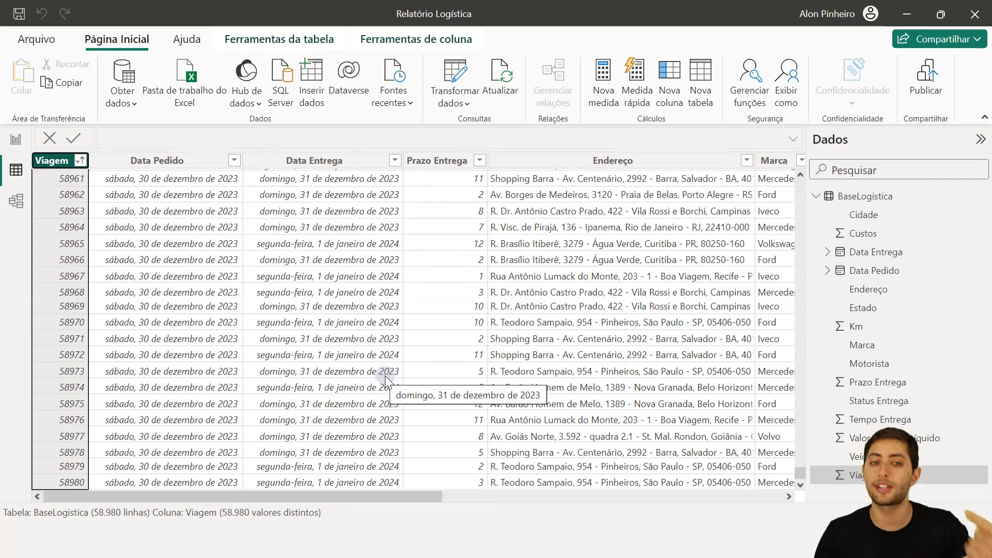
{"action": "left_click", "coordinate": [504, 77]}
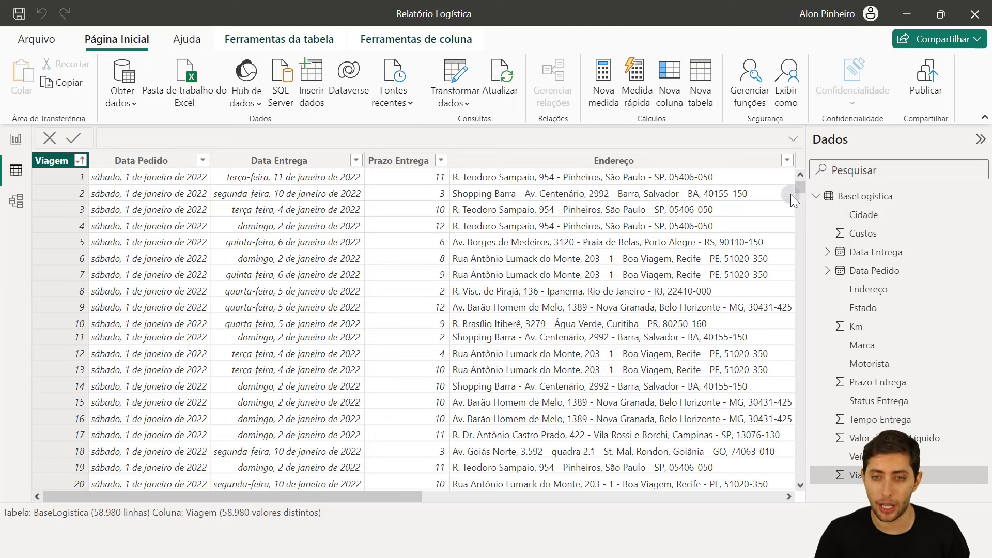
{"action": "left_click_drag", "start_coordinate": [800, 190], "coordinate": [800, 483]}
Reopen the Base Logistica workbook in Excel and check the new record's row through to its end
{"action": "left_click", "coordinate": [548, 454]}
{"action": "double_click", "coordinate": [232, 145]}
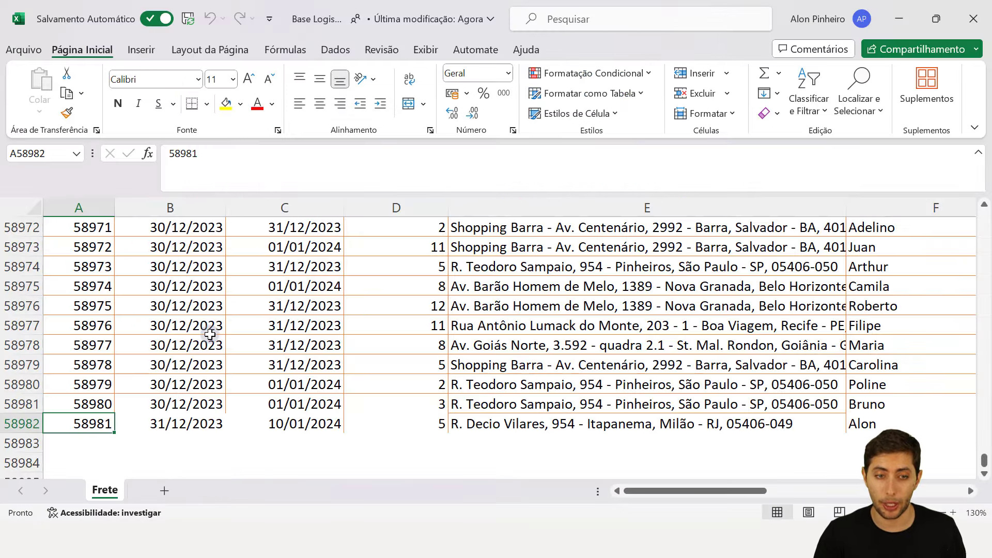
{"action": "left_click", "coordinate": [168, 426]}
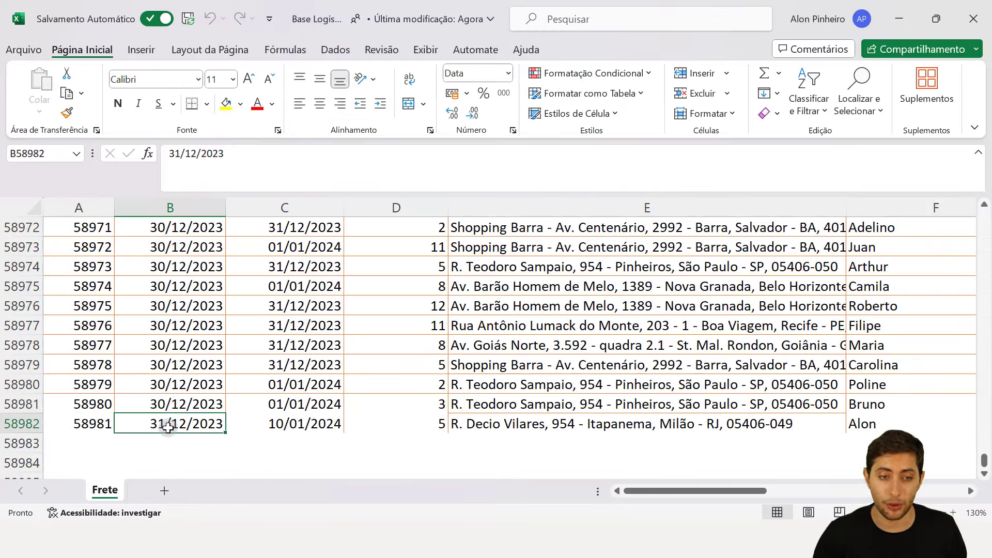
{"action": "key", "text": "Right"}
{"action": "key", "text": "ctrl+Right"}
{"action": "key", "text": "Right"}
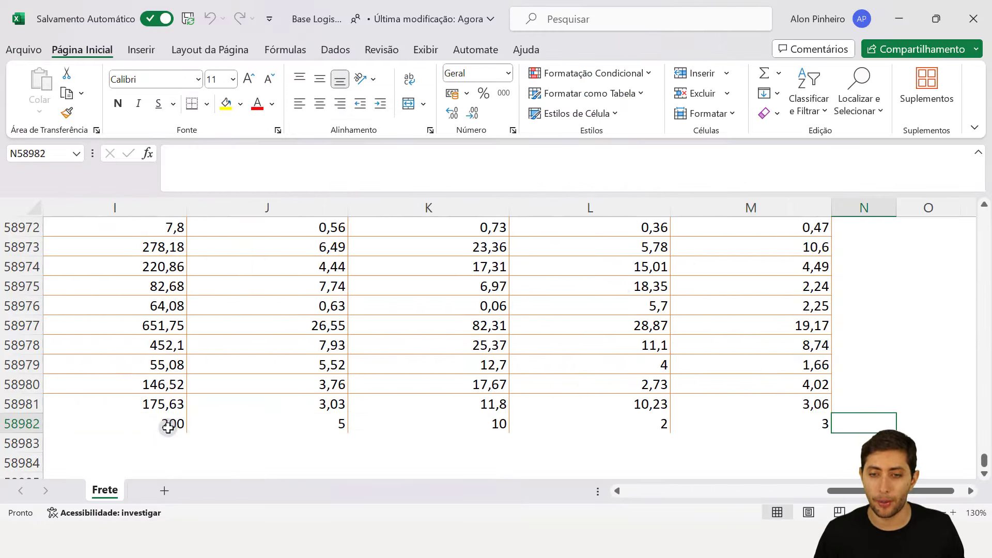
Examine the new record's cost, freight and vehicle cells and the two cells holding the driver's name
{"action": "key", "text": "Left"}
{"action": "key", "text": "Right"}
{"action": "key", "text": "Left"}
{"action": "key", "text": "Left"}
{"action": "key", "text": "Left"}
{"action": "key", "text": "Left"}
{"action": "key", "text": "Left"}
{"action": "key", "text": "Left"}
{"action": "key", "text": "Left"}
{"action": "key", "text": "Left"}
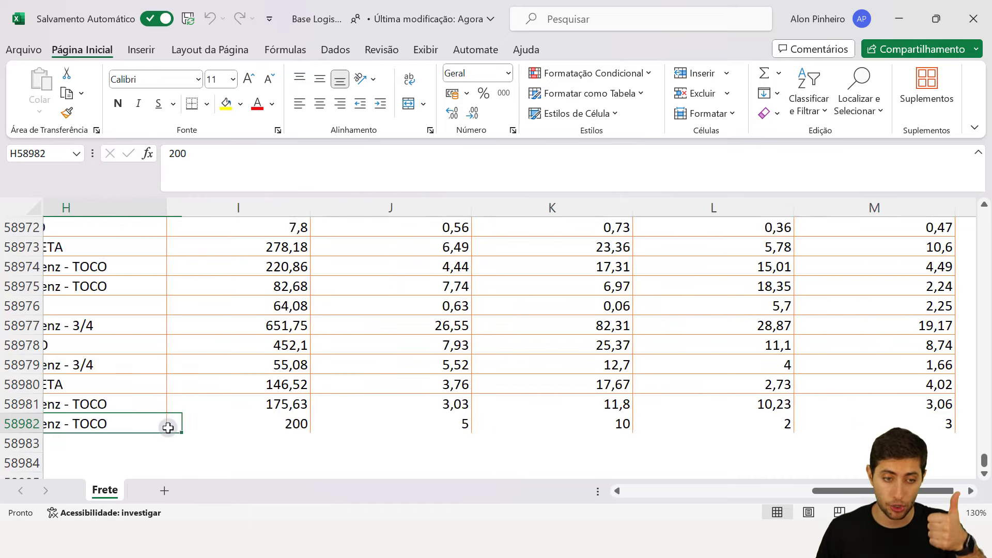
{"action": "key", "text": "Right"}
{"action": "key", "text": "Right"}
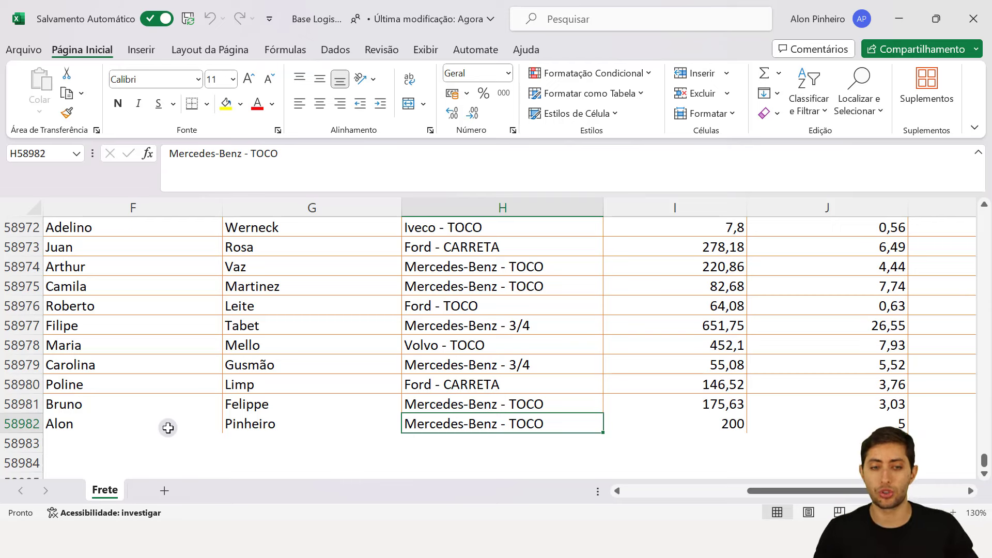
{"action": "key", "text": "Left"}
{"action": "key", "text": "Left"}
{"action": "key", "text": "shift+Right"}
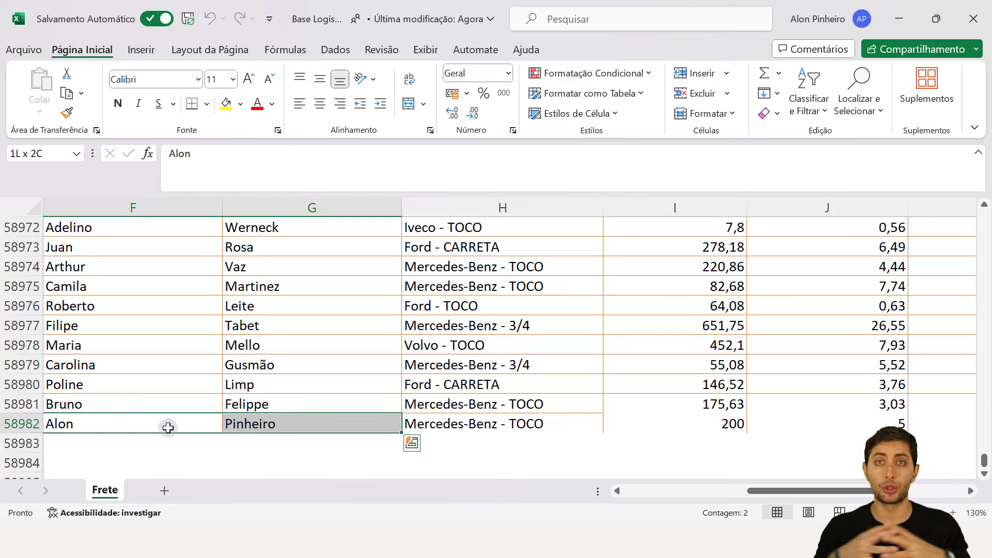
Review the new record's vehicle, freight, Km and fuel cost values, followed by its dates and Prazo Entrega
{"action": "key", "text": "Right"}
{"action": "key", "text": "Right"}
{"action": "key", "text": "Right"}
{"action": "key", "text": "Right"}
{"action": "key", "text": "Right"}
{"action": "key", "text": "Right"}
{"action": "key", "text": "Right"}
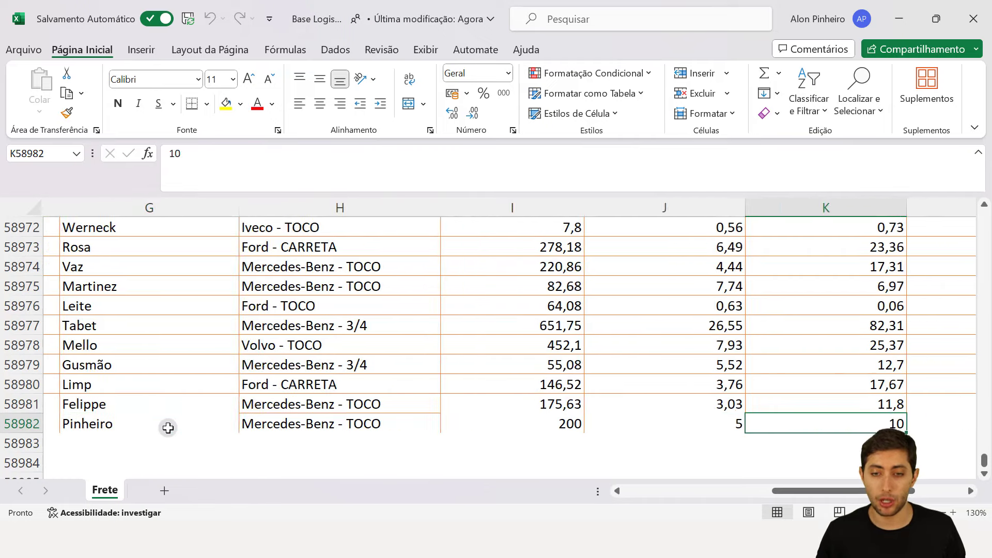
{"action": "key", "text": "Home"}
{"action": "key", "text": "Right"}
{"action": "key", "text": "Right"}
{"action": "key", "text": "Right"}
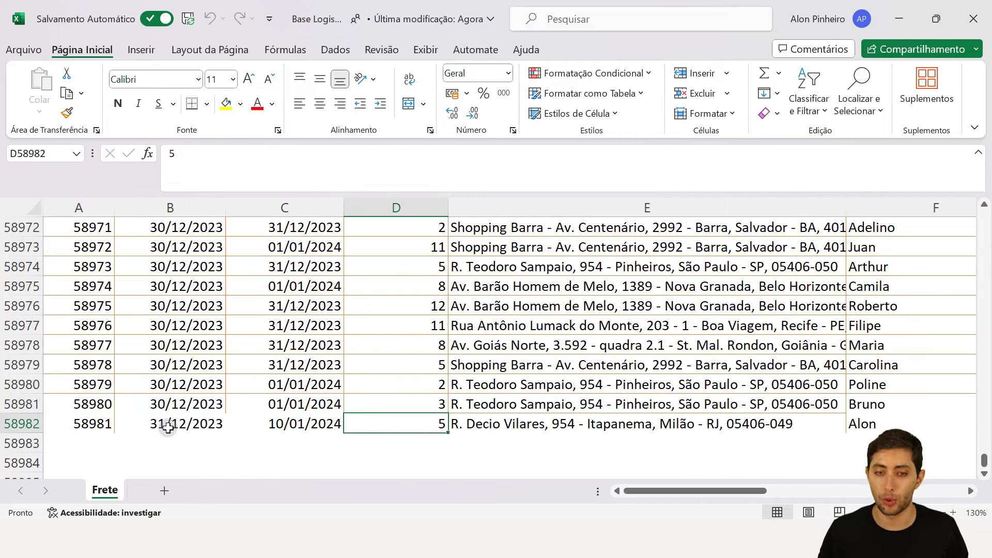
Go to the beginning of the Frete sheet, close the workbook and switch back to Power BI
{"action": "key", "text": "ctrl+Home"}
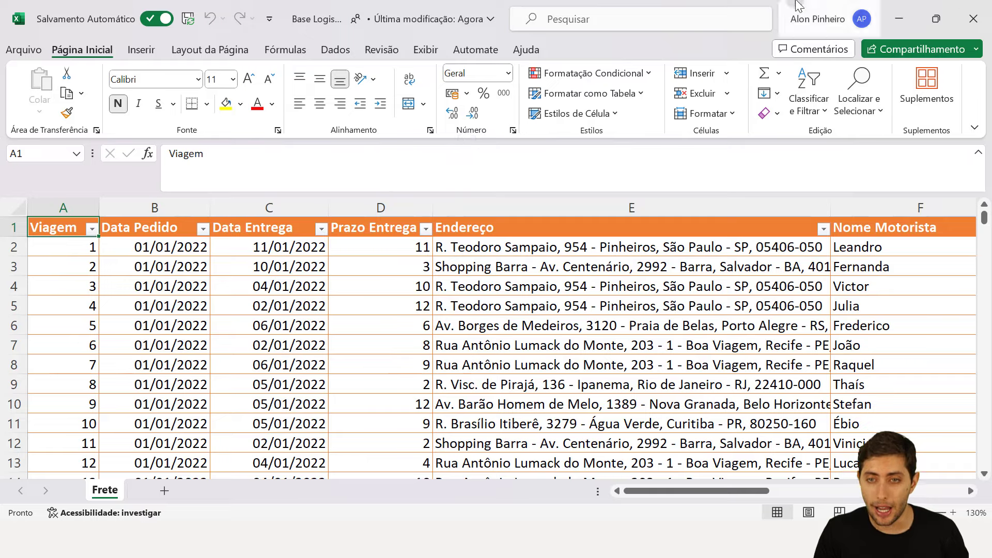
{"action": "left_click", "coordinate": [974, 19]}
{"action": "left_click", "coordinate": [603, 538]}
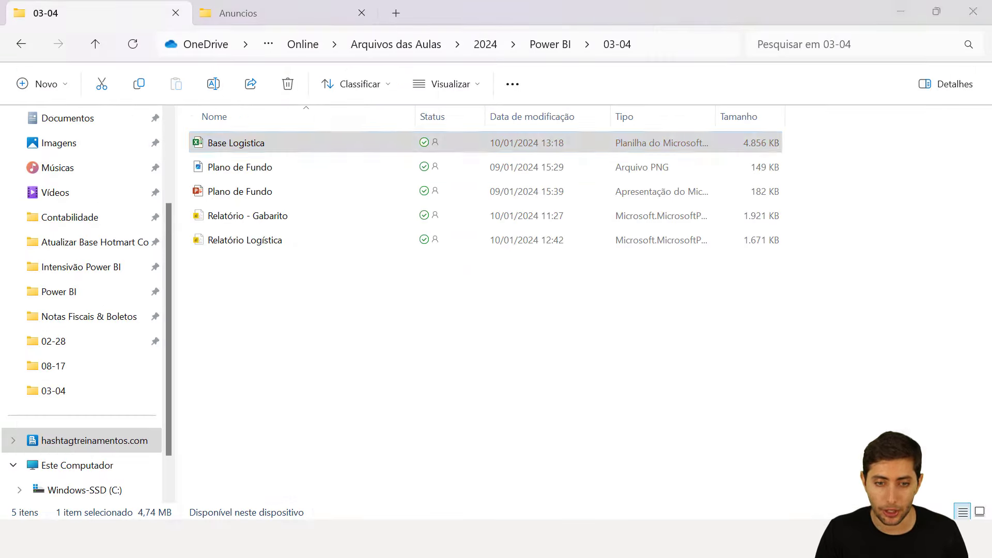
Examine the last rows of BaseLogistica across all columns, from Viagem to Custos, including Tempo Entrega, Status Entrega, Motorista and Cidade
{"action": "scroll", "coordinate": [223, 419], "scroll_direction": "down", "scroll_amount": 2}
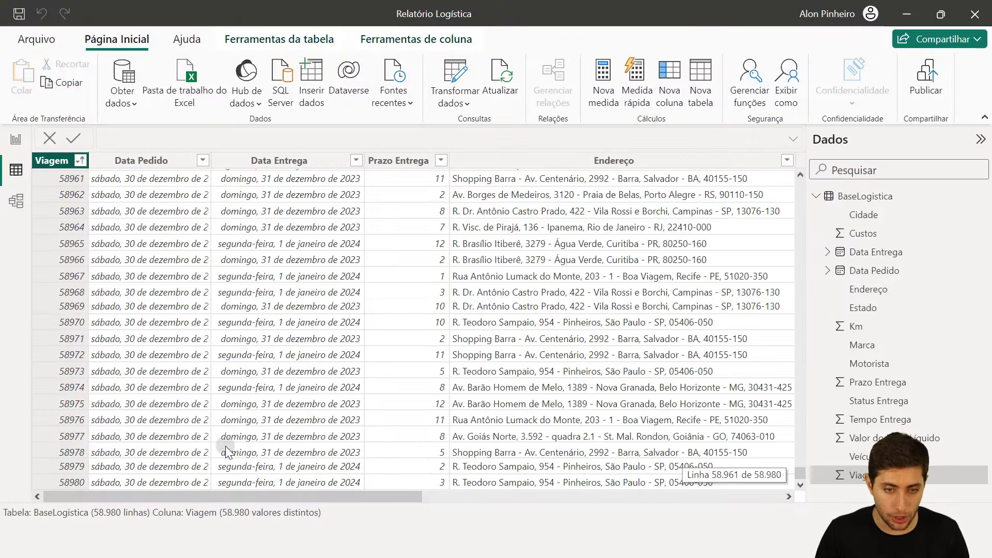
{"action": "left_click_drag", "start_coordinate": [376, 495], "coordinate": [569, 493]}
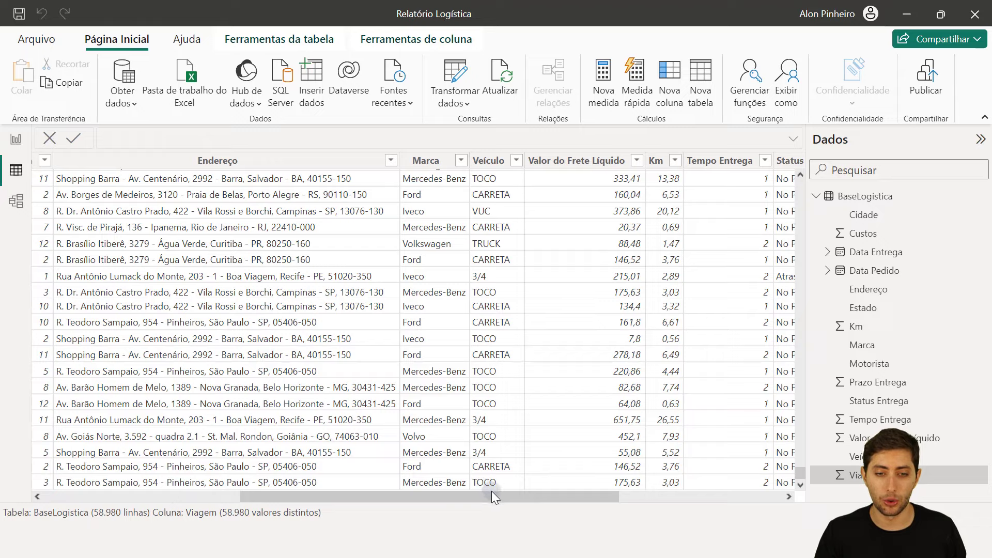
{"action": "left_click_drag", "start_coordinate": [542, 494], "coordinate": [714, 496]}
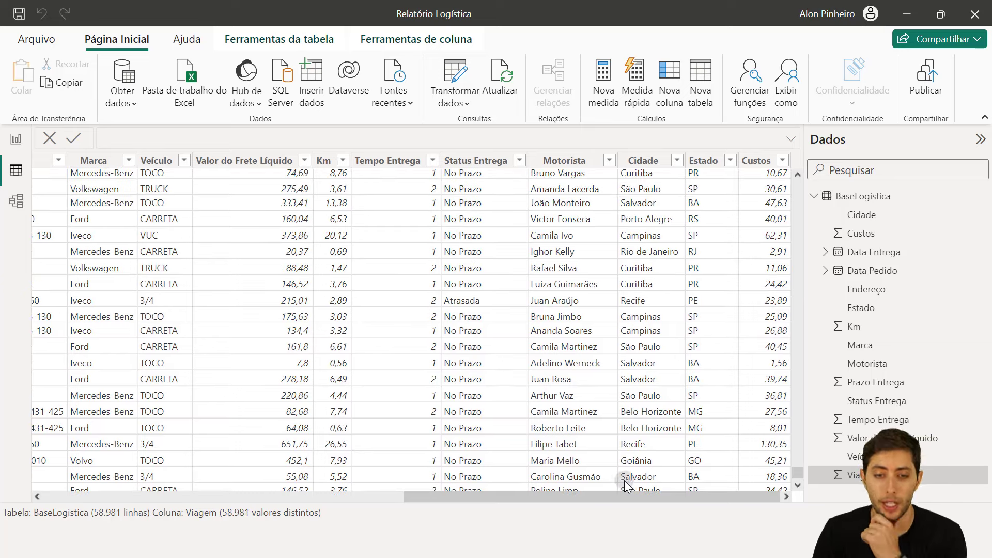
{"action": "scroll", "coordinate": [611, 466], "scroll_direction": "down", "scroll_amount": 3}
{"action": "left_click_drag", "start_coordinate": [608, 496], "coordinate": [170, 503]}
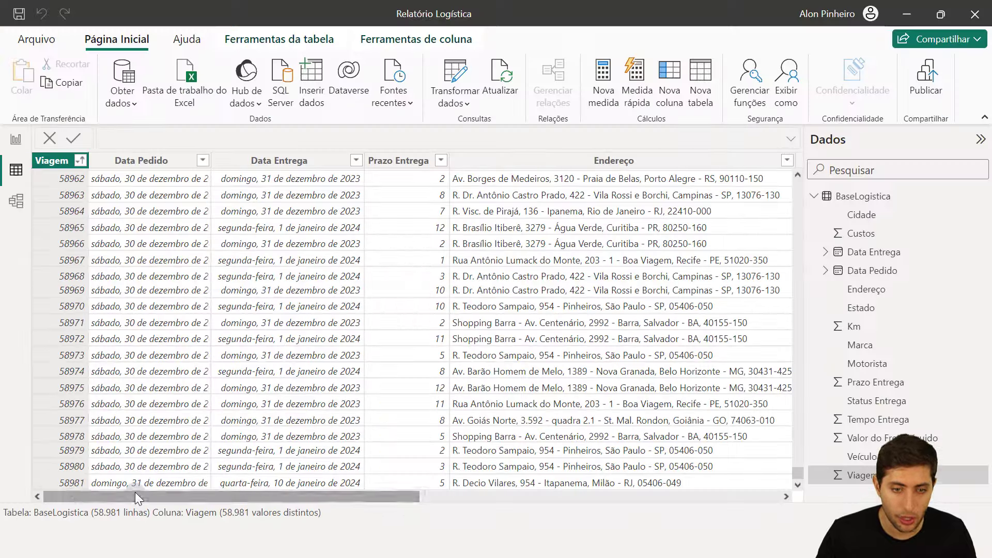
{"action": "left_click_drag", "start_coordinate": [135, 493], "coordinate": [520, 506]}
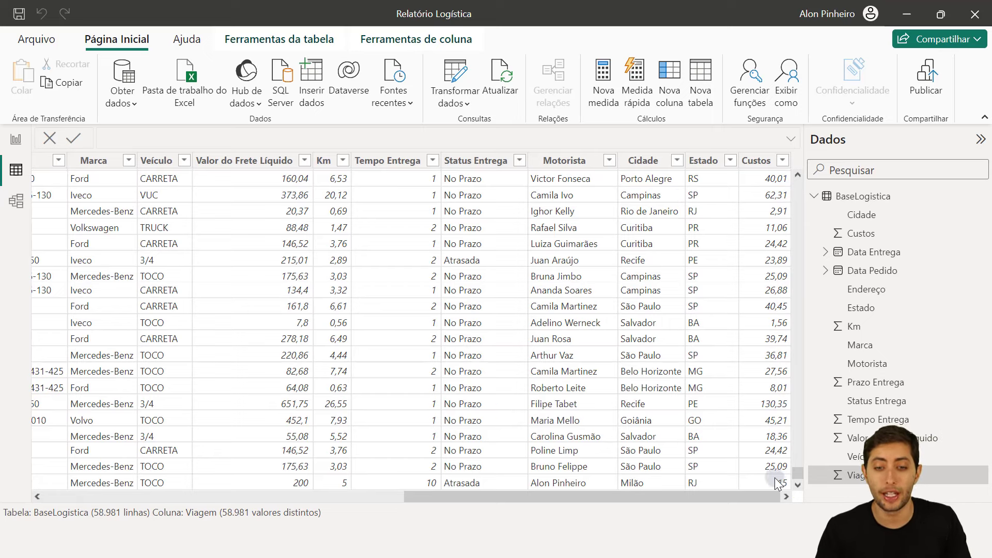
{"action": "left_click", "coordinate": [586, 493]}
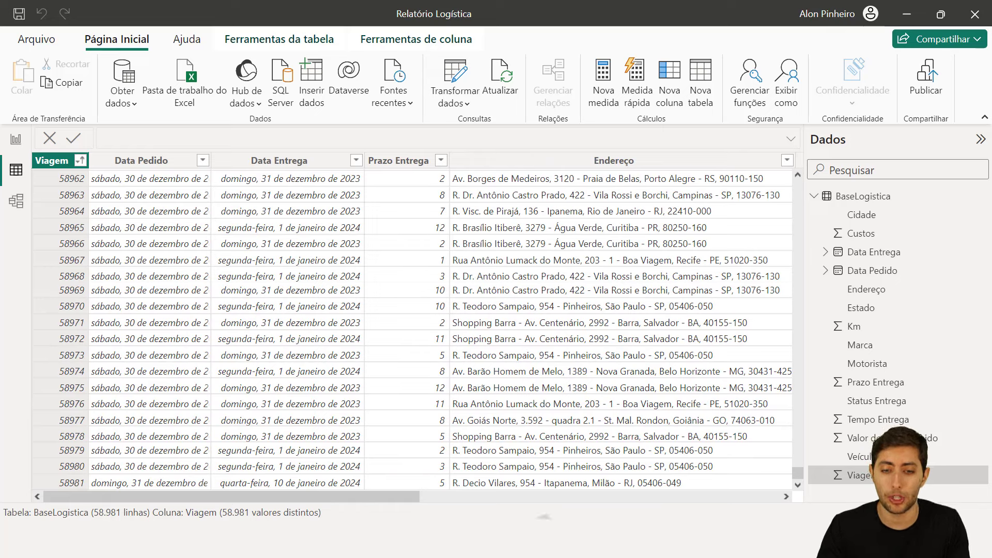
Reopen the Base Logistica workbook from the 02-28 folder and delete the added record in row 58982, closing the workbook when done
{"action": "mouse_move", "coordinate": [548, 537]}
{"action": "left_click", "coordinate": [547, 460]}
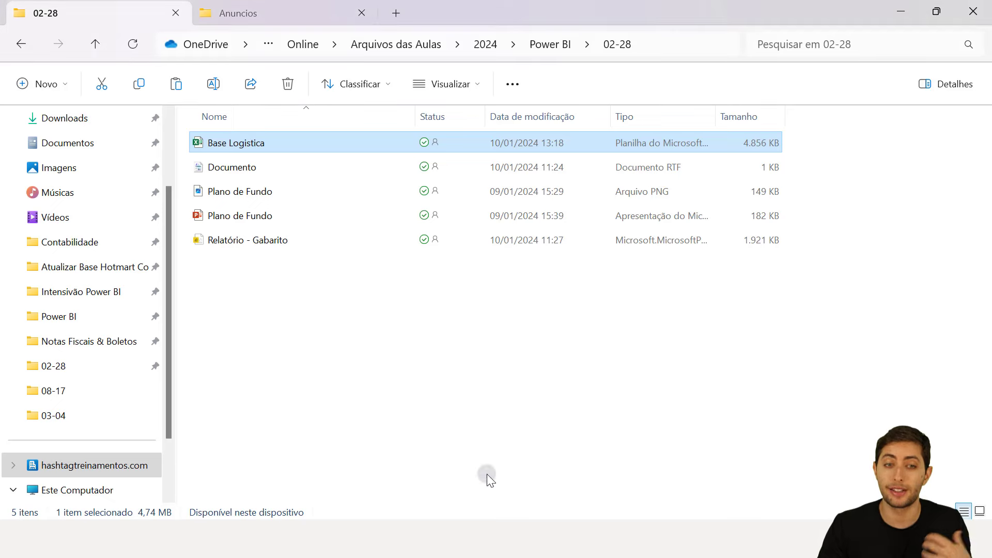
{"action": "double_click", "coordinate": [279, 142]}
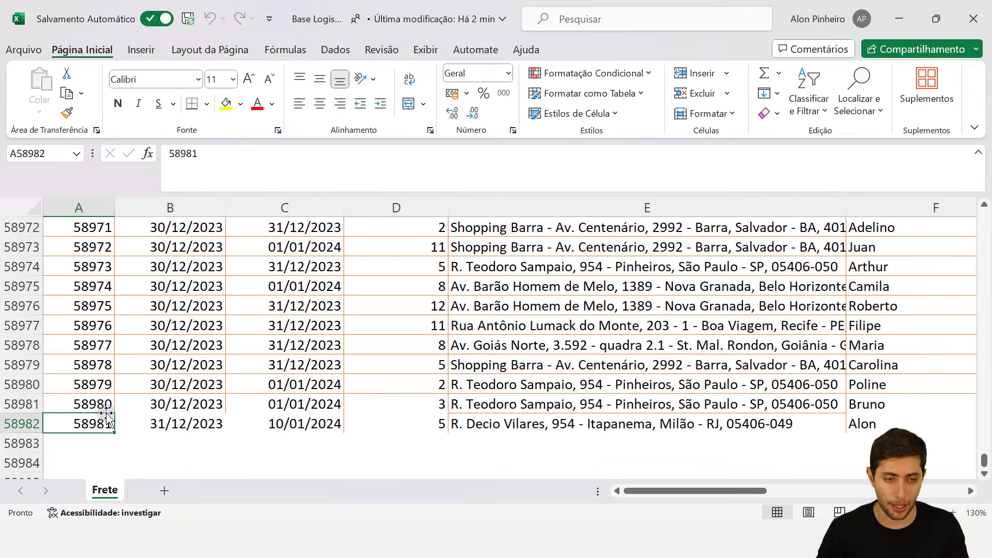
{"action": "right_click", "coordinate": [16, 423]}
{"action": "left_click", "coordinate": [59, 273]}
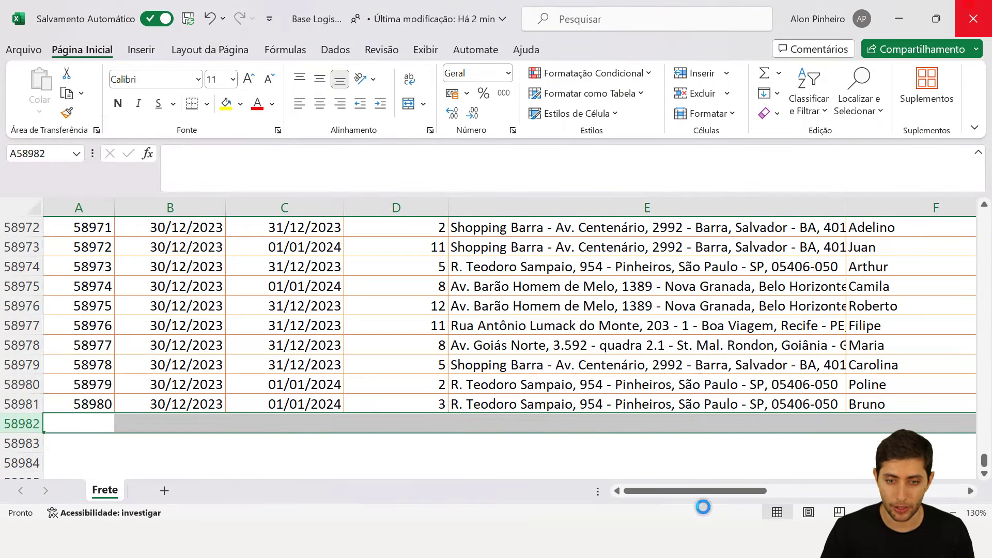
{"action": "left_click", "coordinate": [972, 16]}
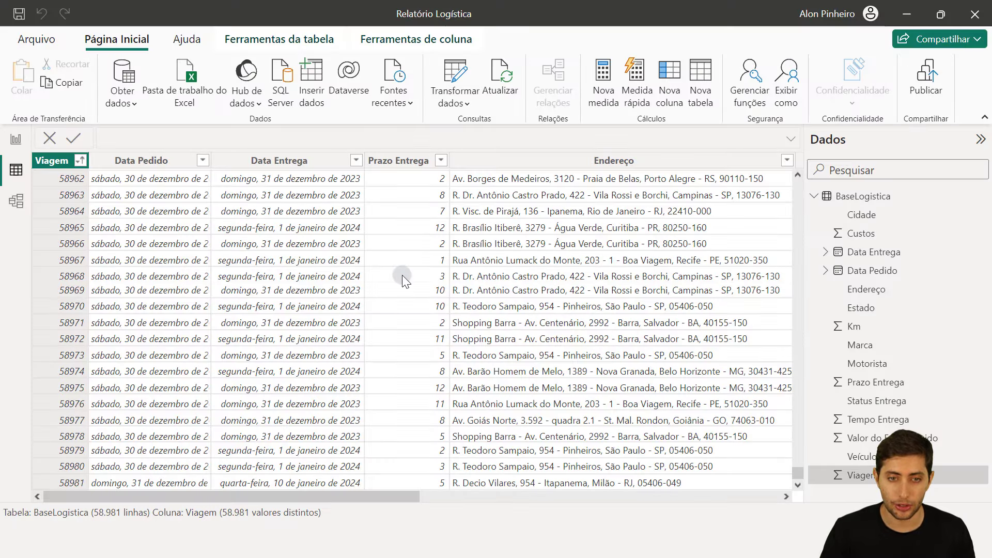
Refresh the report data in Power BI and check the last and first rows of BaseLogistica
{"action": "left_click", "coordinate": [508, 85]}
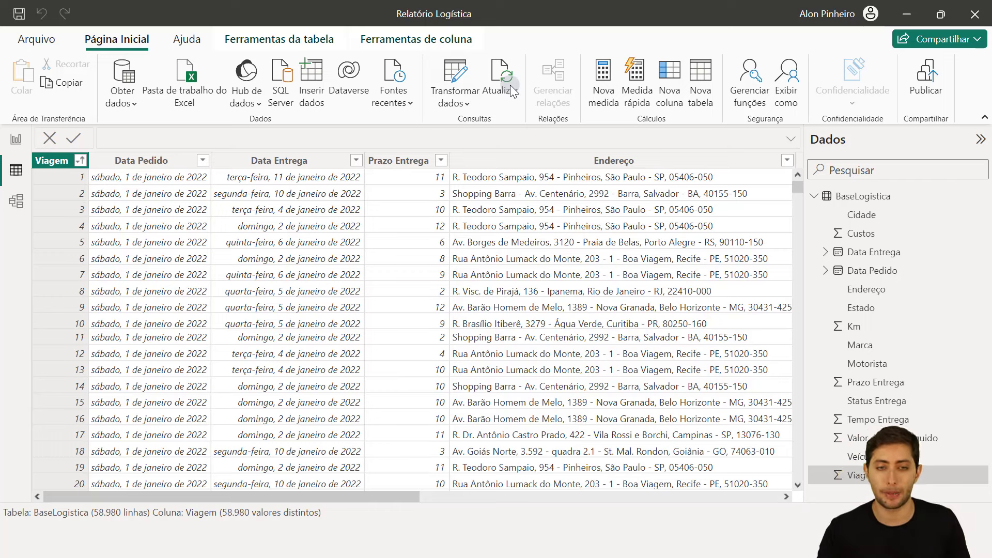
{"action": "left_click_drag", "start_coordinate": [798, 187], "coordinate": [792, 485]}
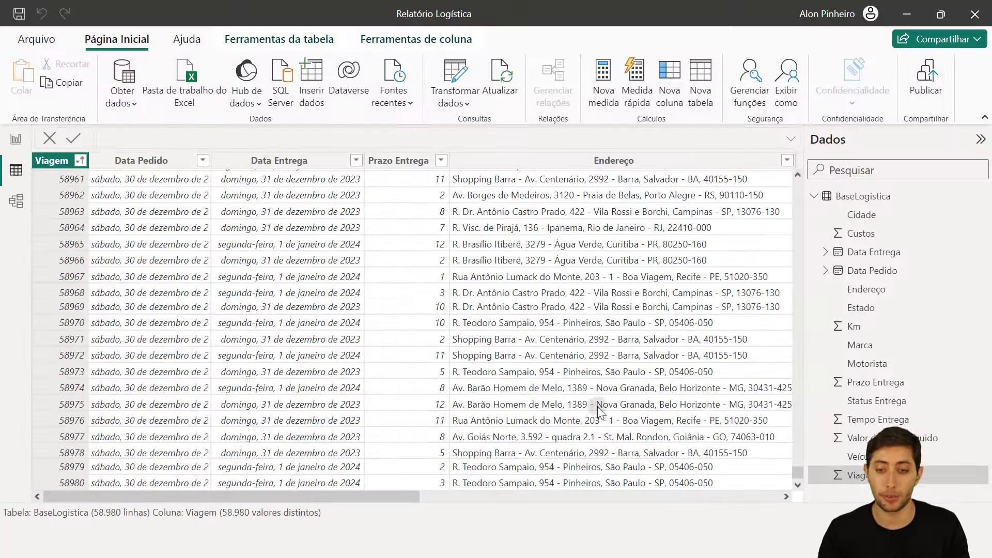
{"action": "left_click_drag", "start_coordinate": [799, 471], "coordinate": [800, 176]}
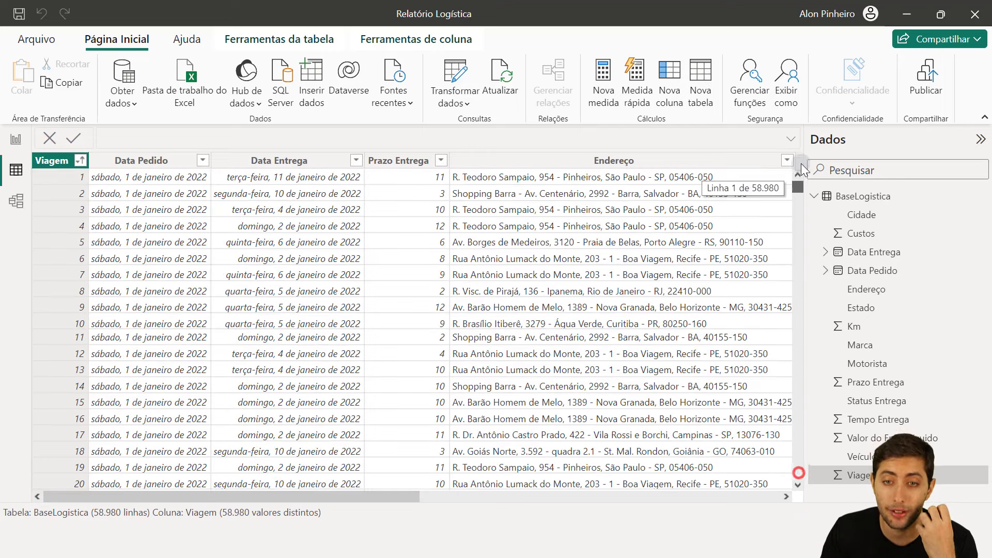
{"action": "left_click", "coordinate": [673, 6]}
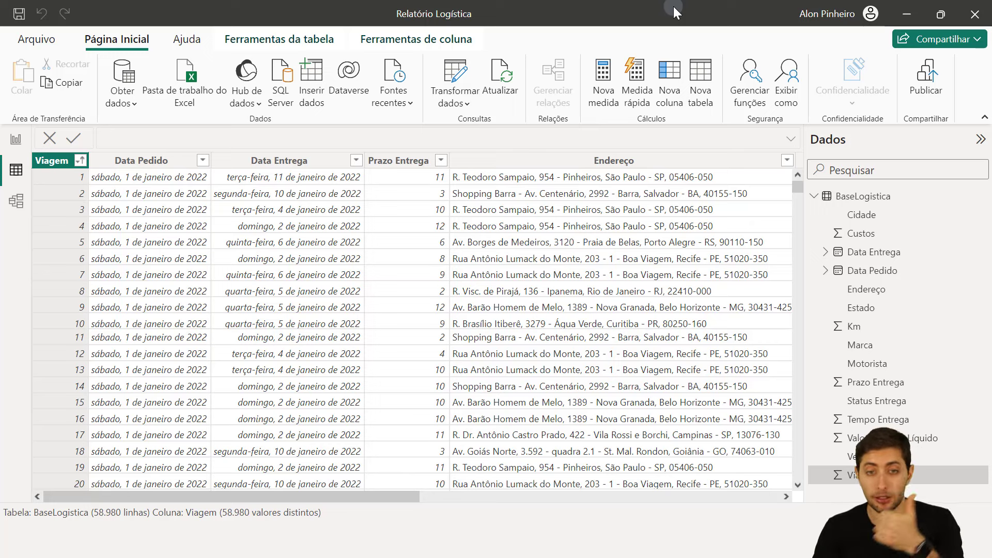
View the blank report page and return to the BaseLogistica table data
{"action": "left_click", "coordinate": [645, 6]}
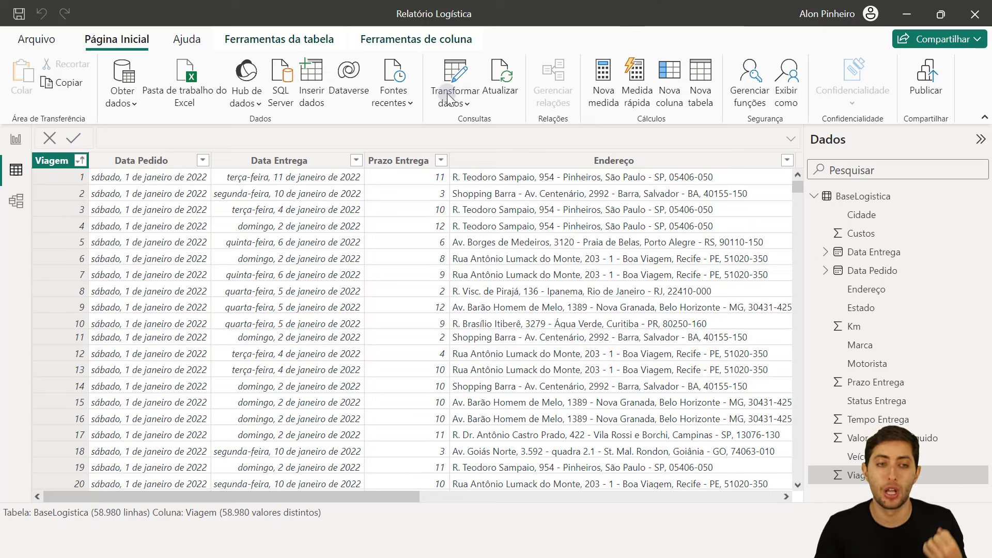
{"action": "left_click", "coordinate": [16, 139]}
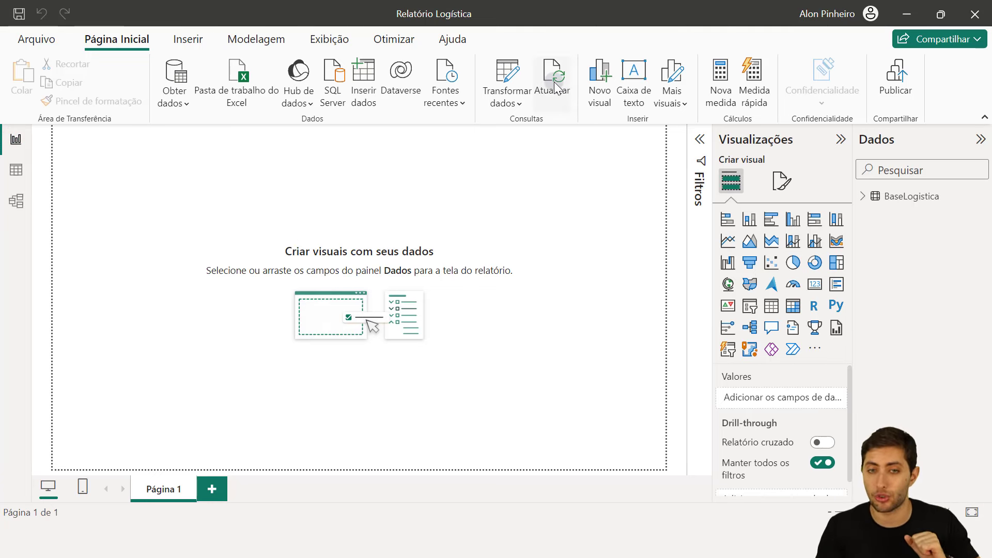
{"action": "left_click_drag", "start_coordinate": [173, 199], "coordinate": [471, 310]}
{"action": "left_click_drag", "start_coordinate": [534, 356], "coordinate": [537, 356]}
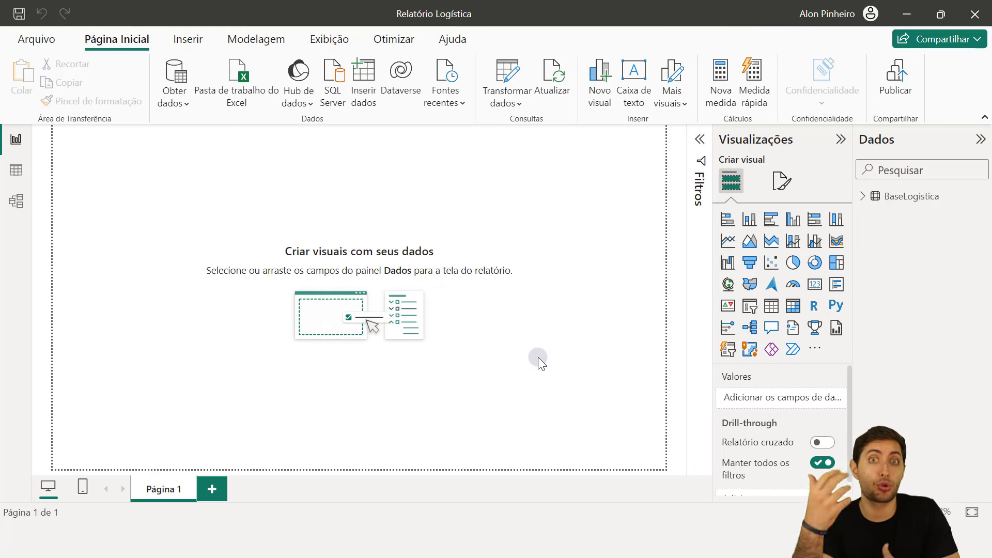
{"action": "left_click", "coordinate": [15, 166]}
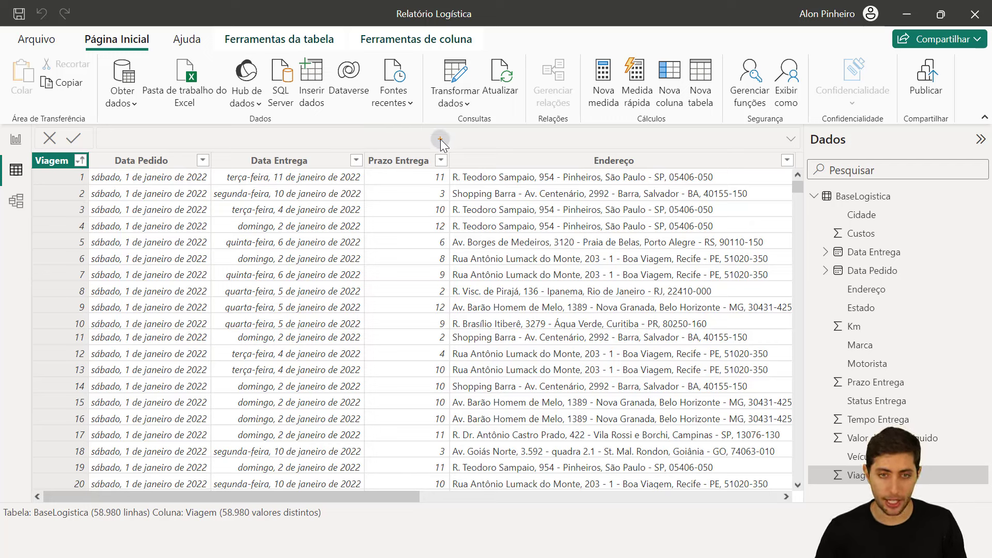
Write the temporary screen annotation "DAX" above the table and clear it
{"action": "key", "text": "ctrl+2"}
{"action": "key", "text": "t"}
{"action": "key", "text": "Caps_Lock"}
{"action": "type", "text": "DAX"}
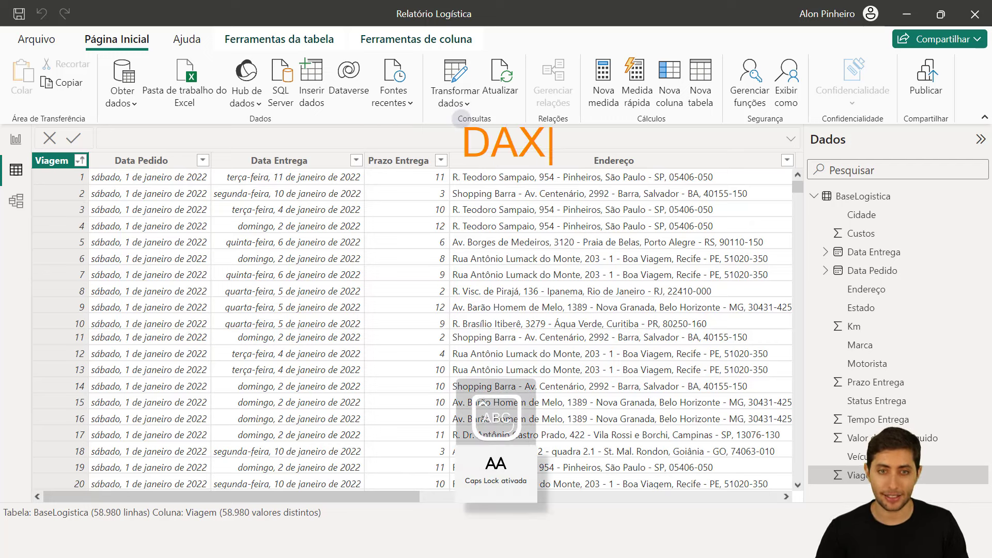
{"action": "key", "text": "Escape"}
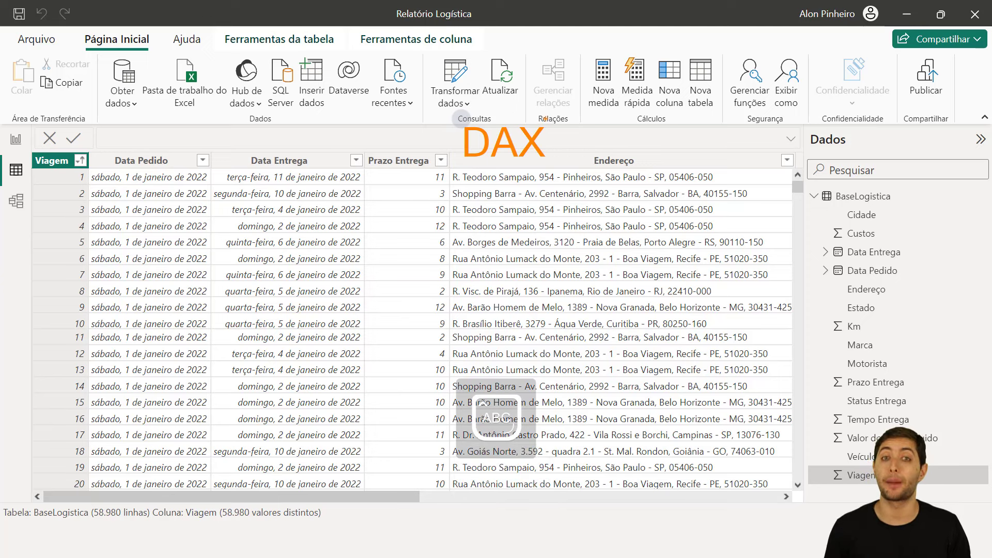
{"action": "key", "text": "Escape"}
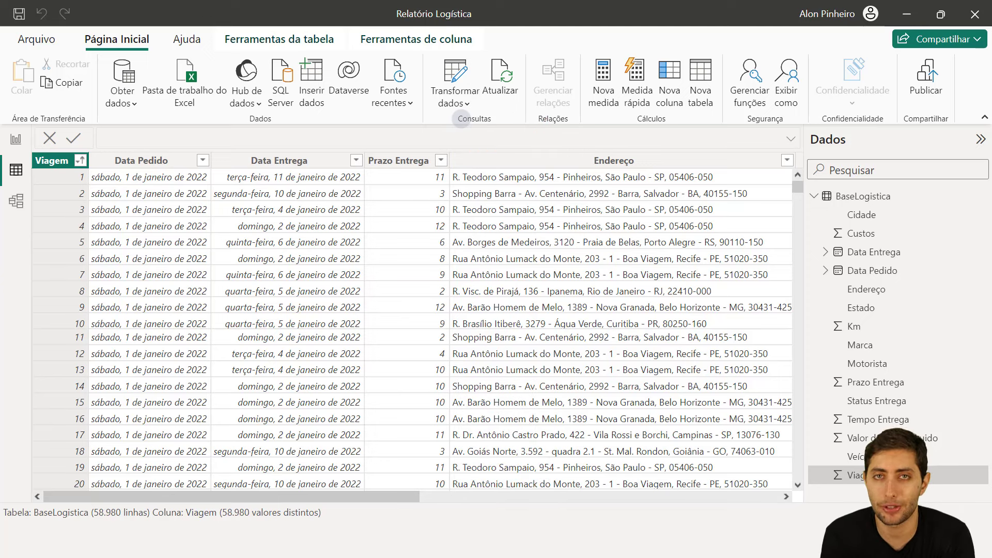